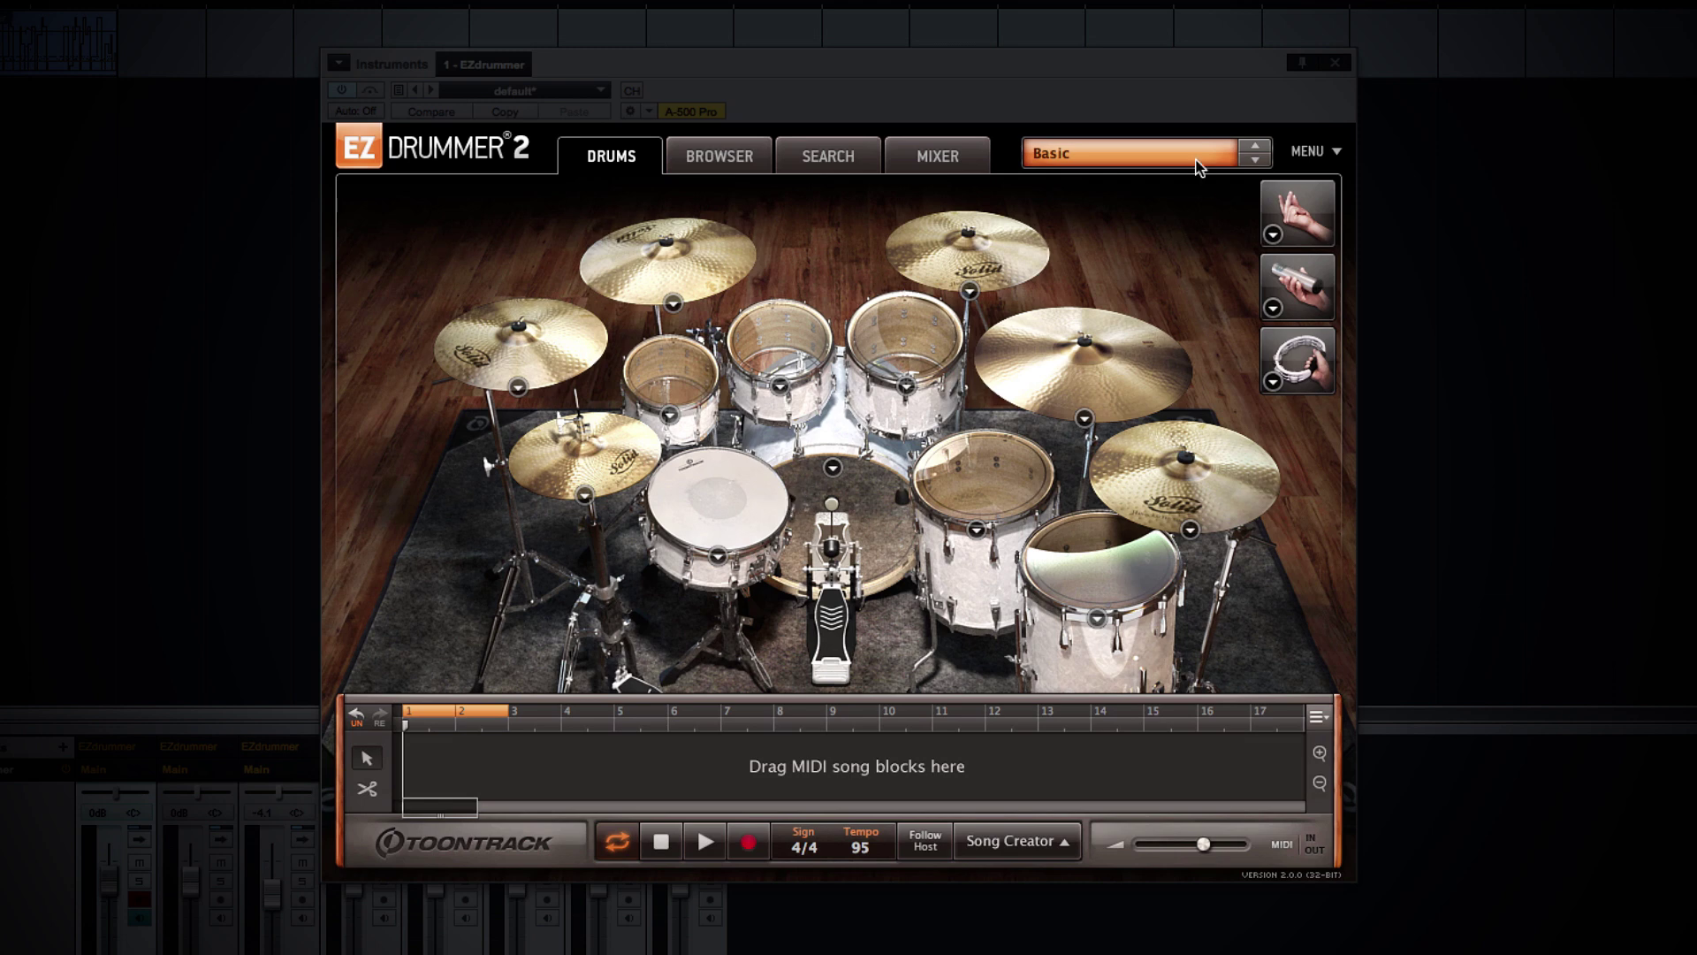
Browse the kit and mixer preset list, then close it without loading anything.
left_click(1134, 156)
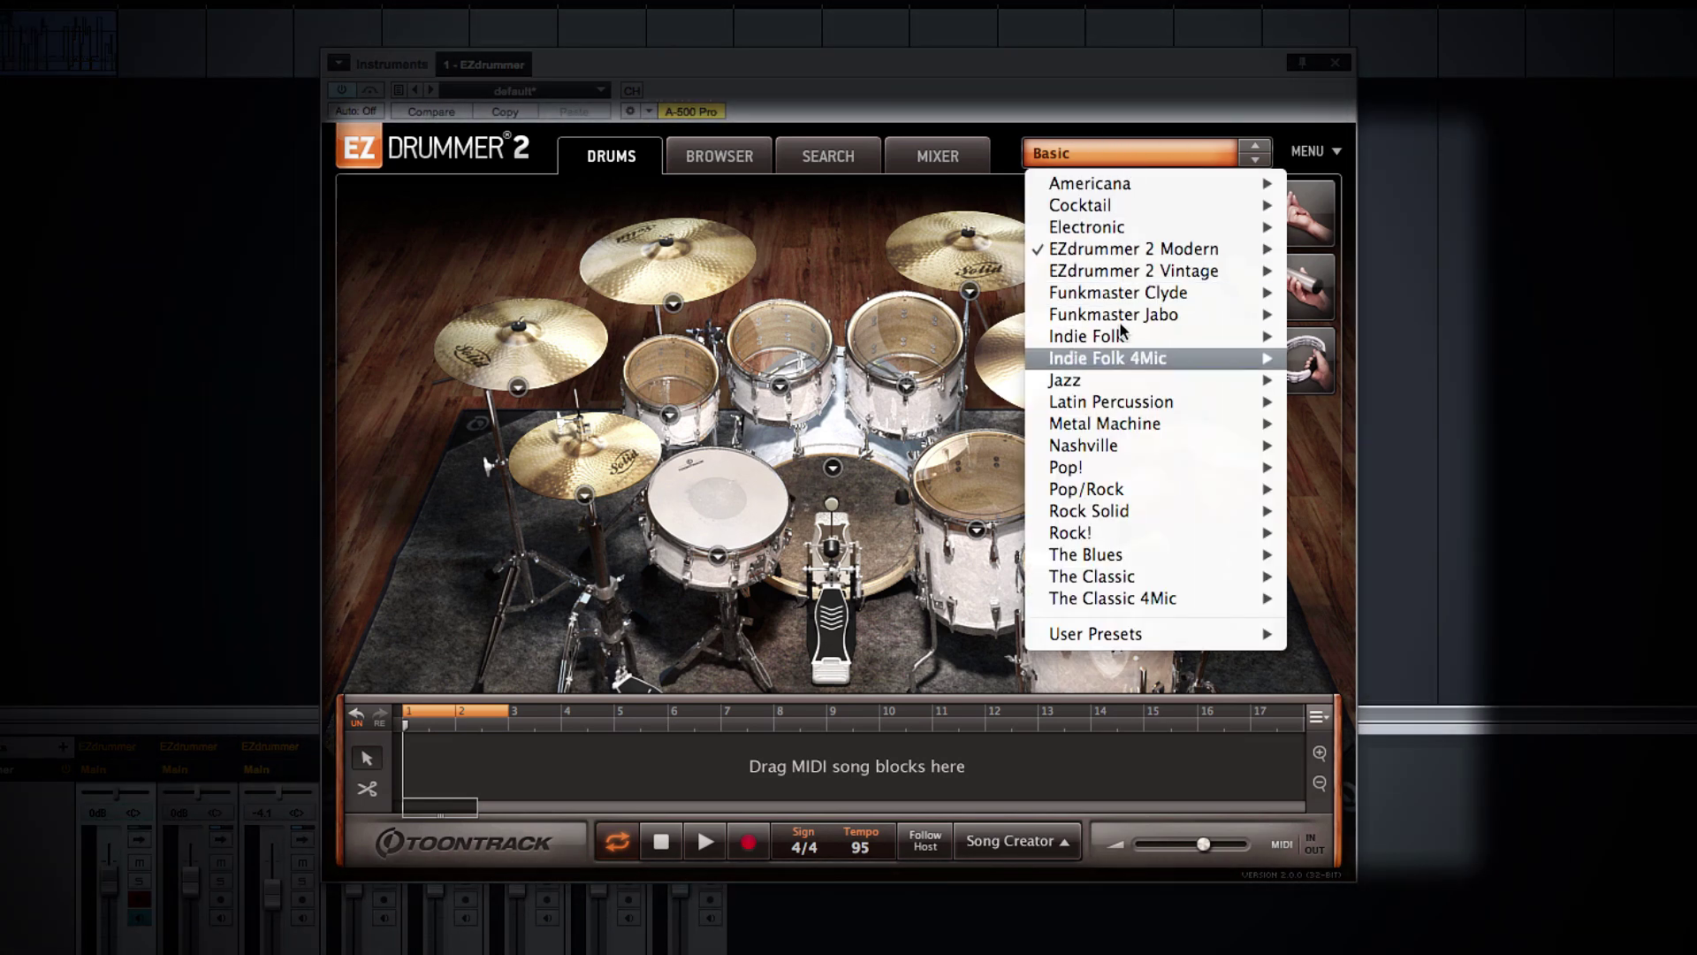
mouse_move(1127, 293)
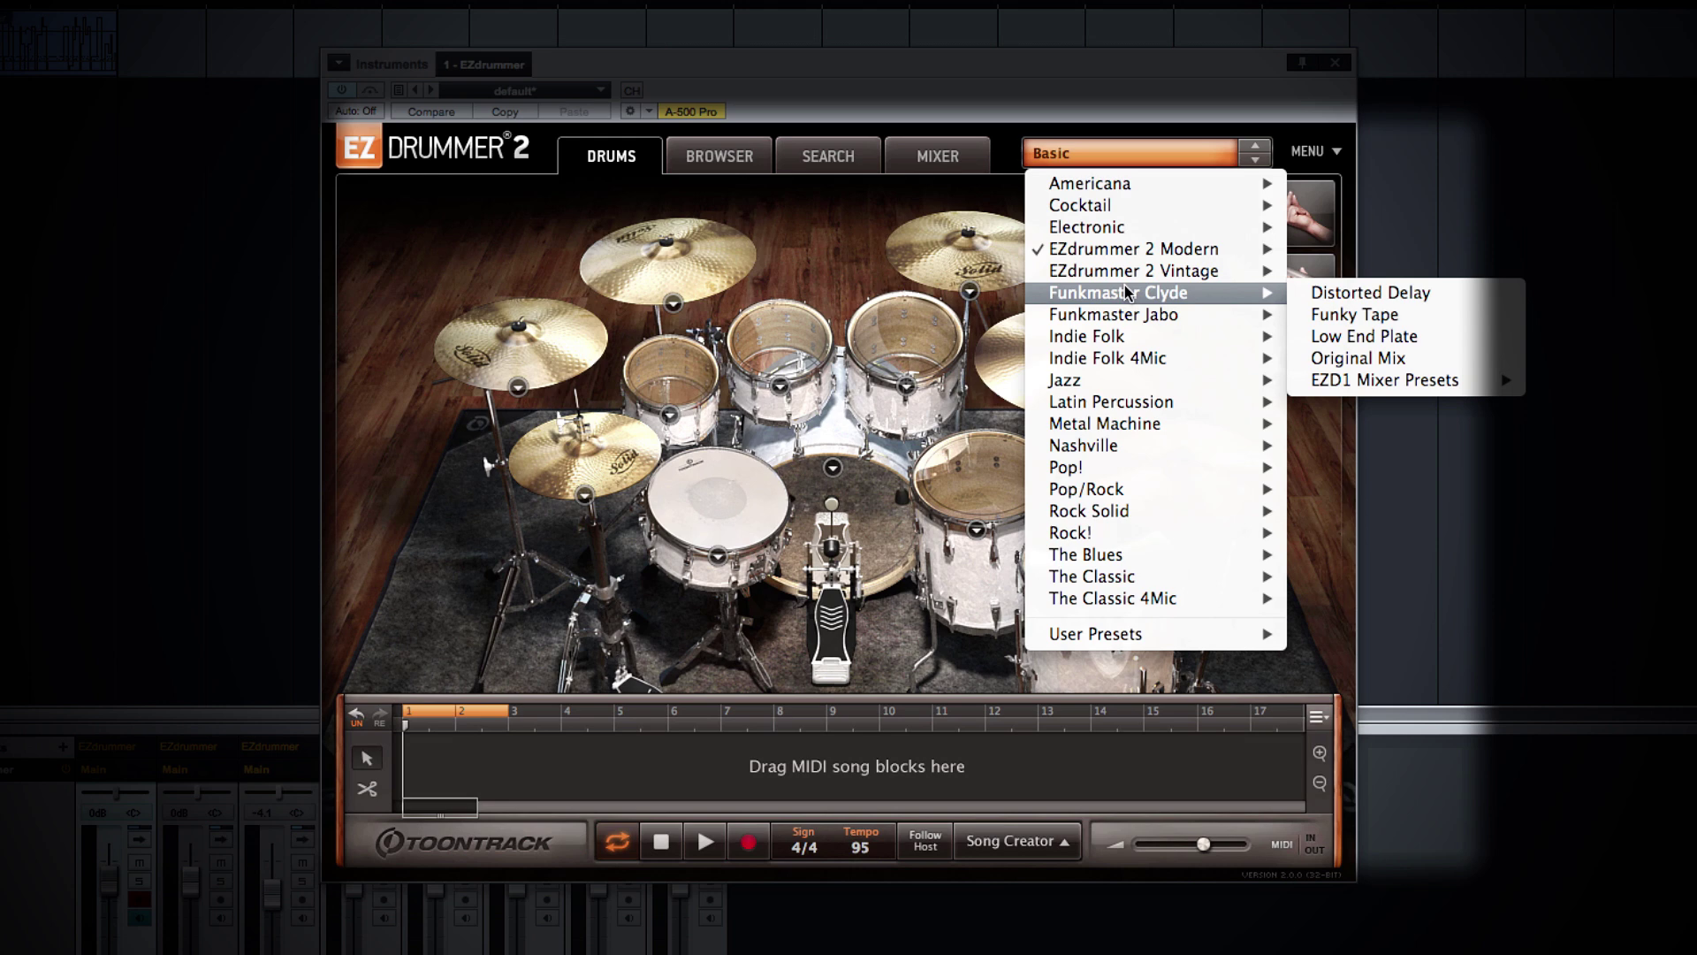
mouse_move(1130, 252)
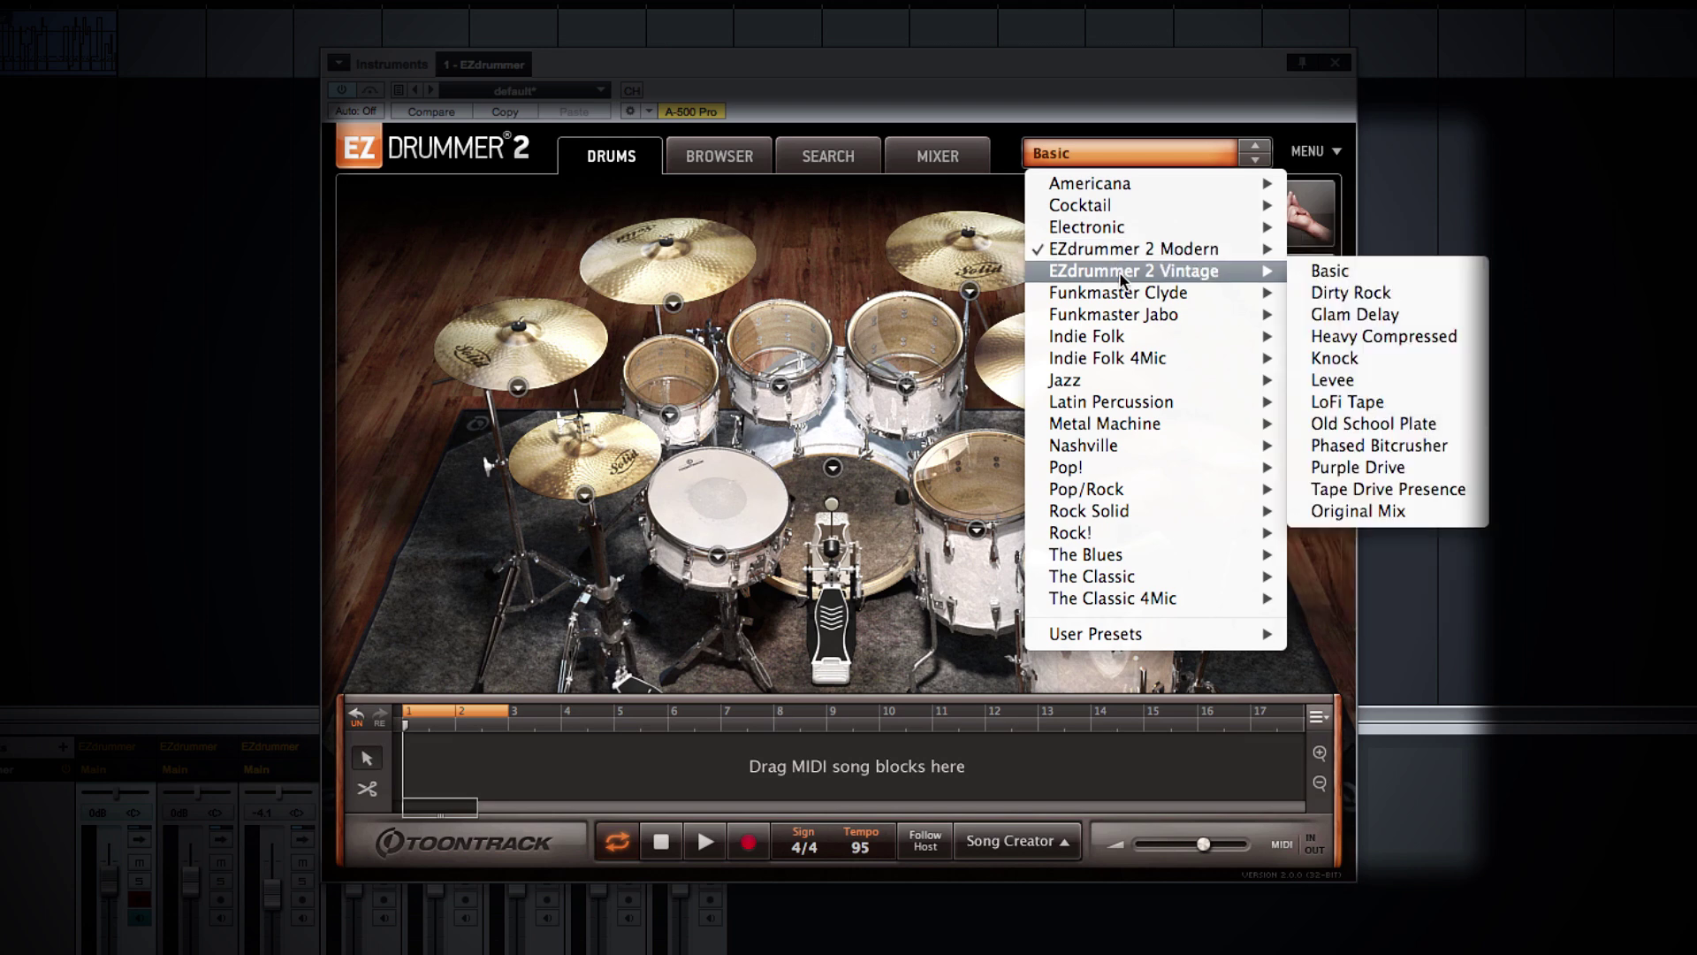
left_click(1330, 271)
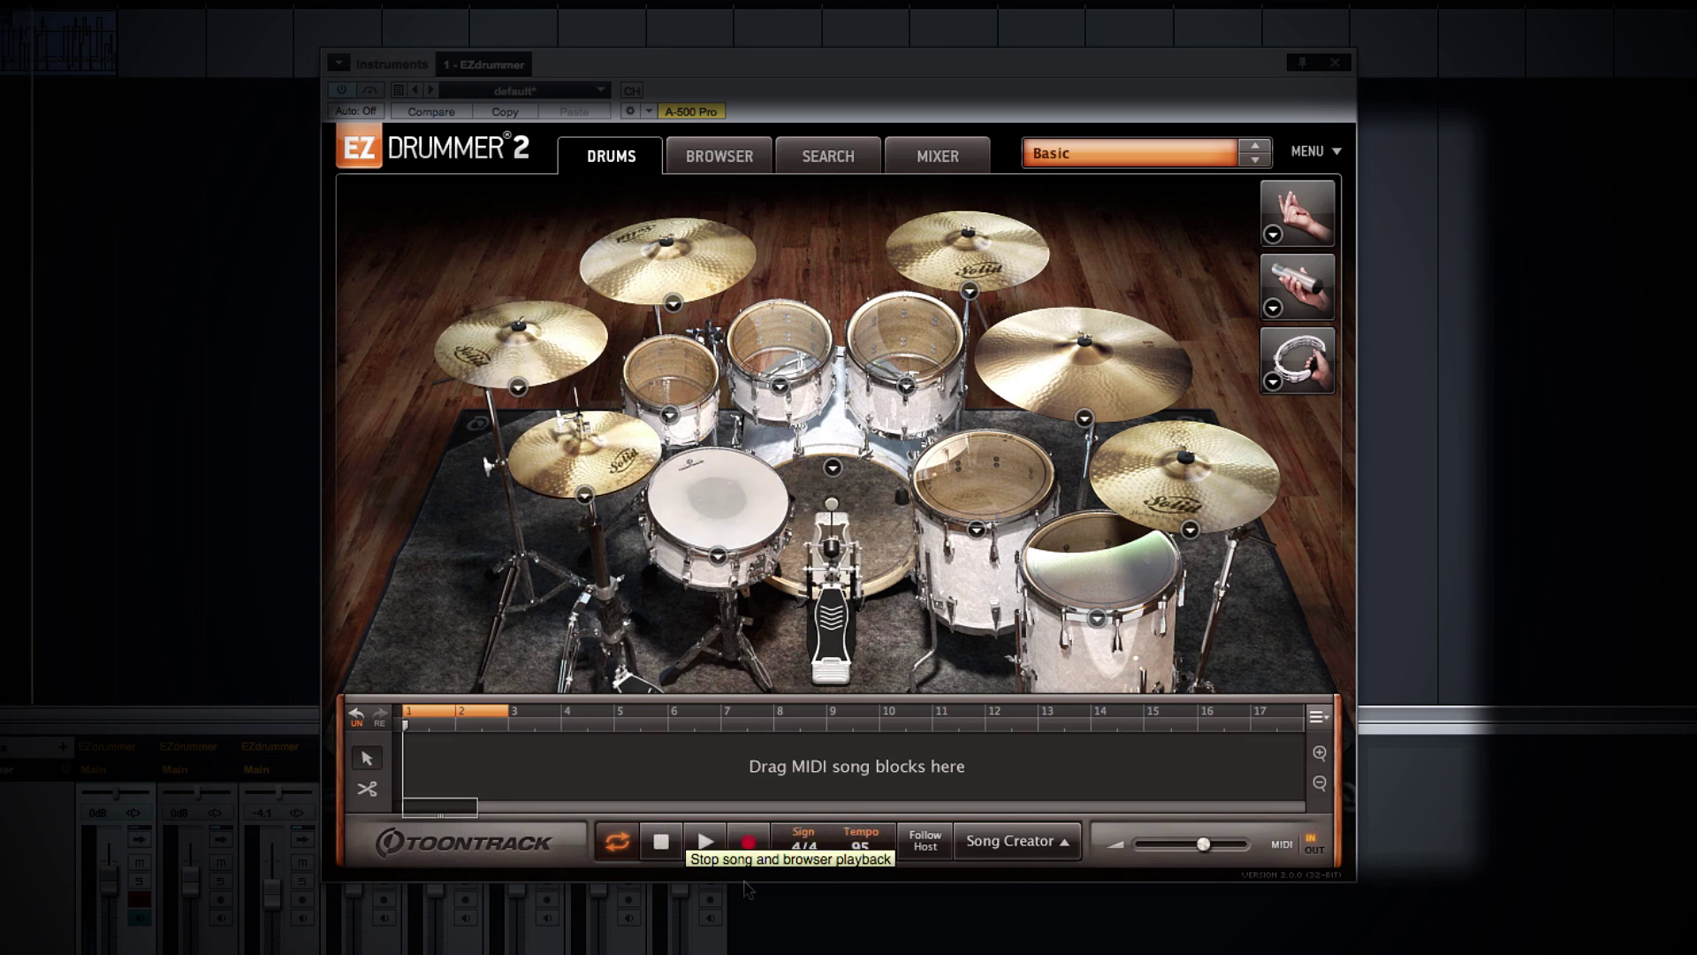
Load the EZdrummer 2 Vintage Basic kit, then switch back to Modern Basic.
left_click(1132, 153)
mouse_move(1143, 271)
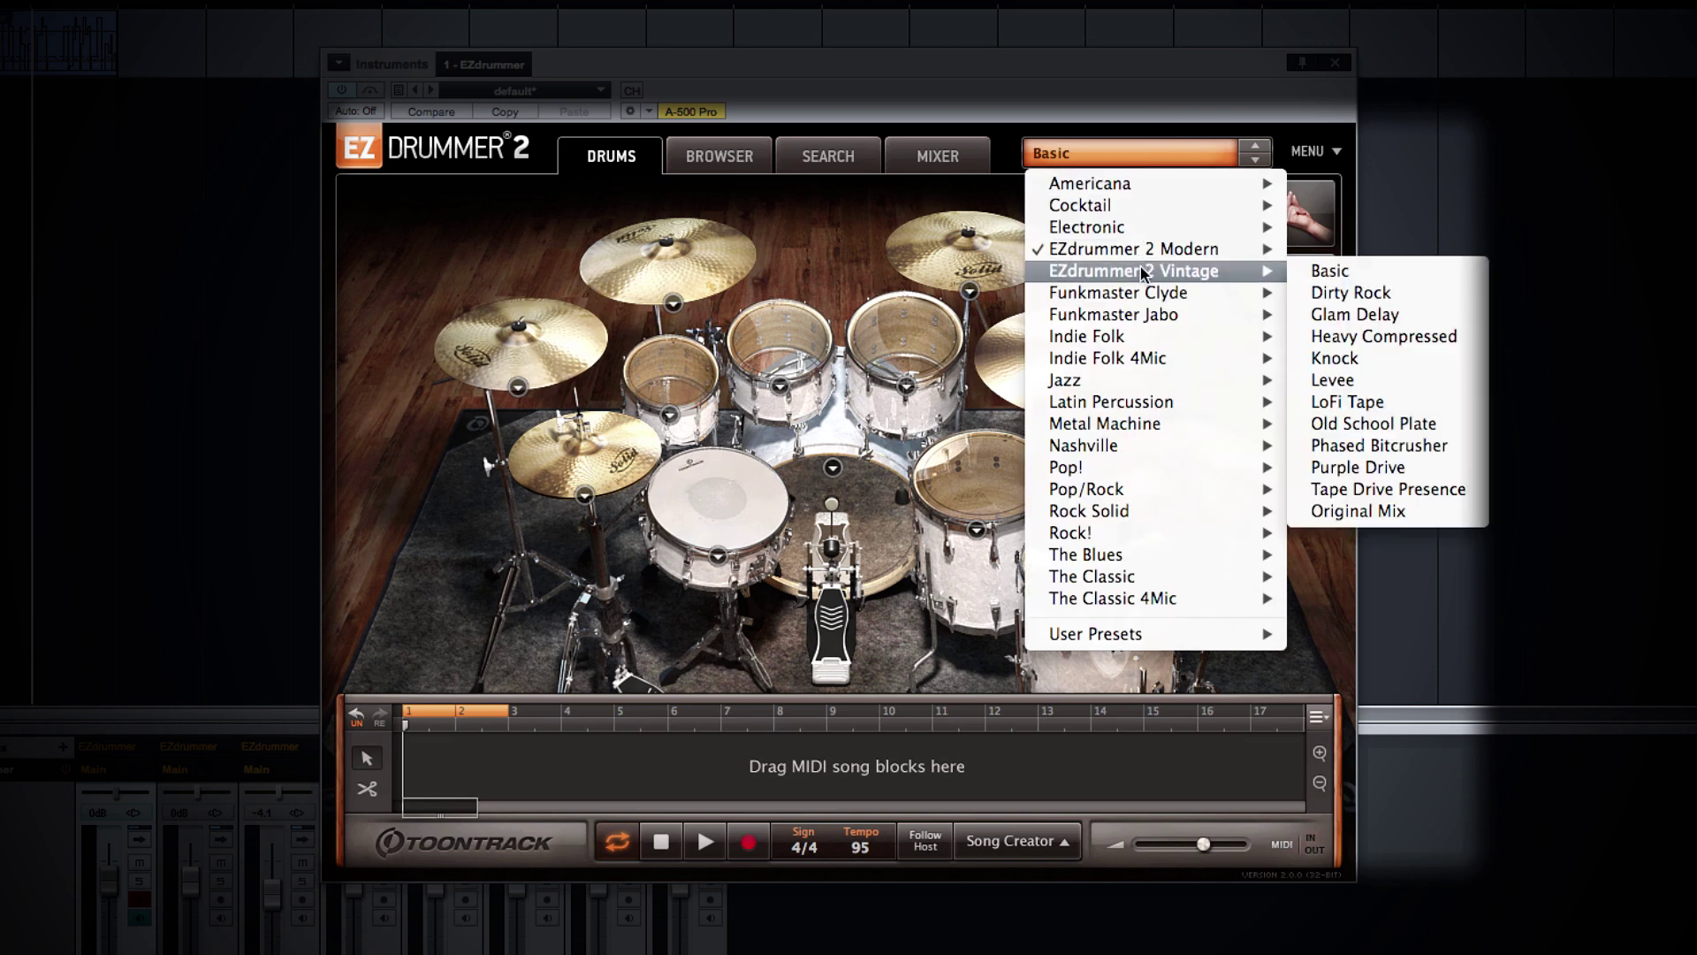
left_click(1319, 272)
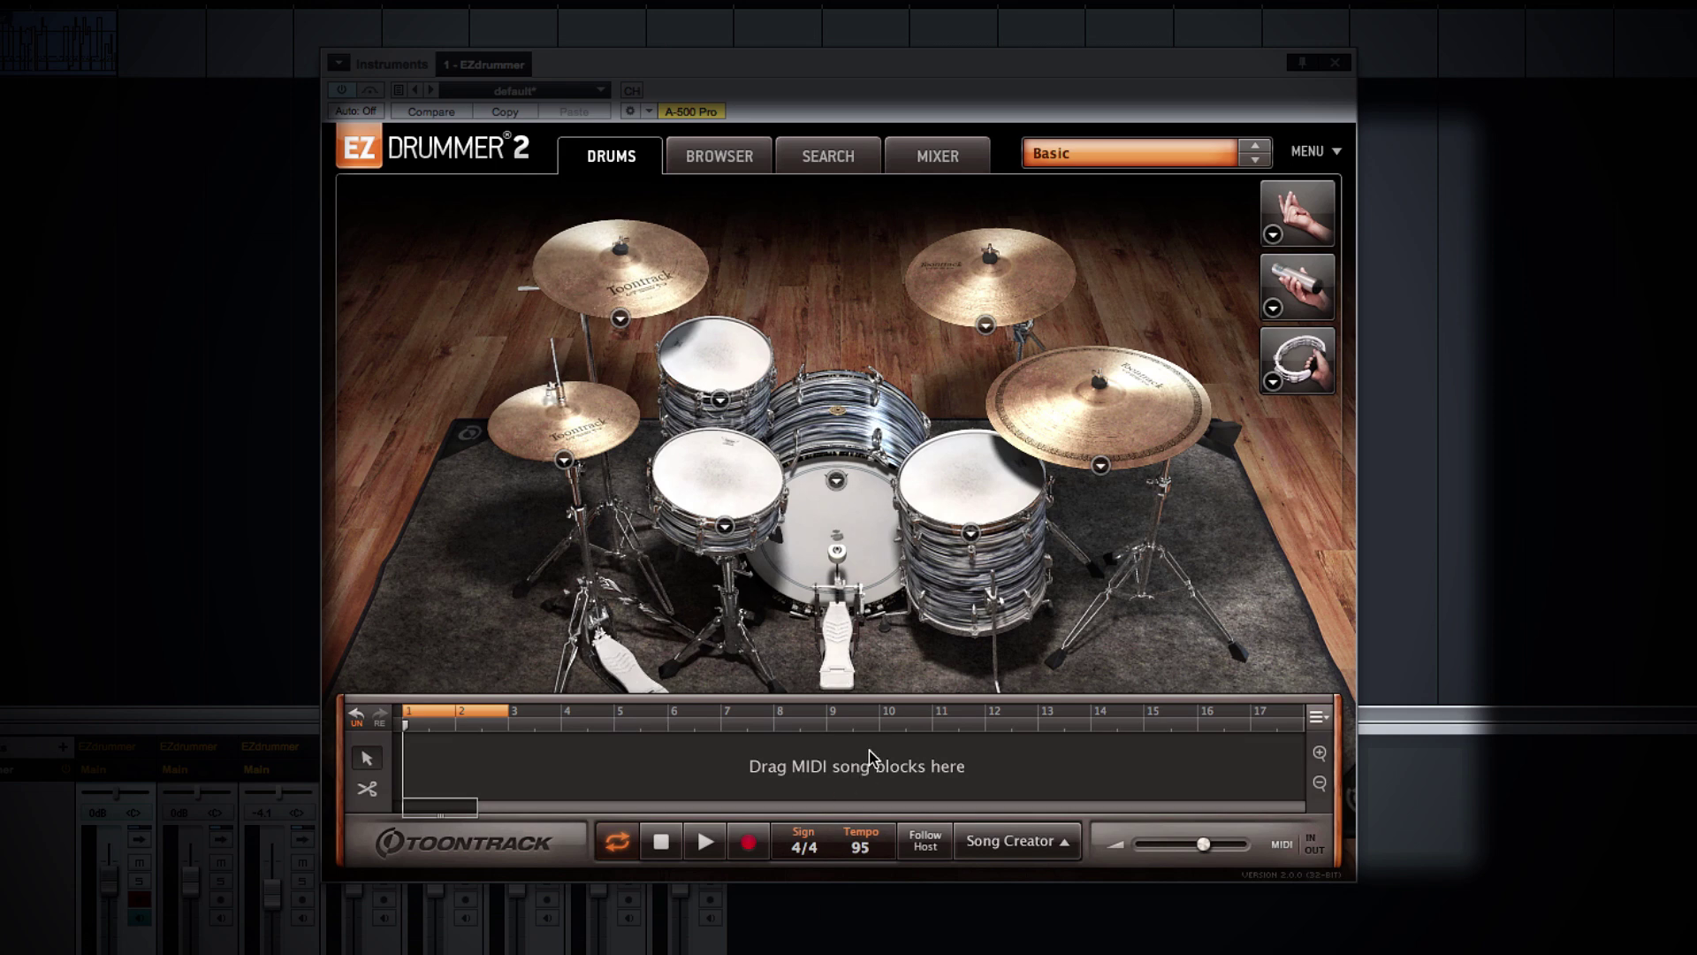
left_click(1142, 156)
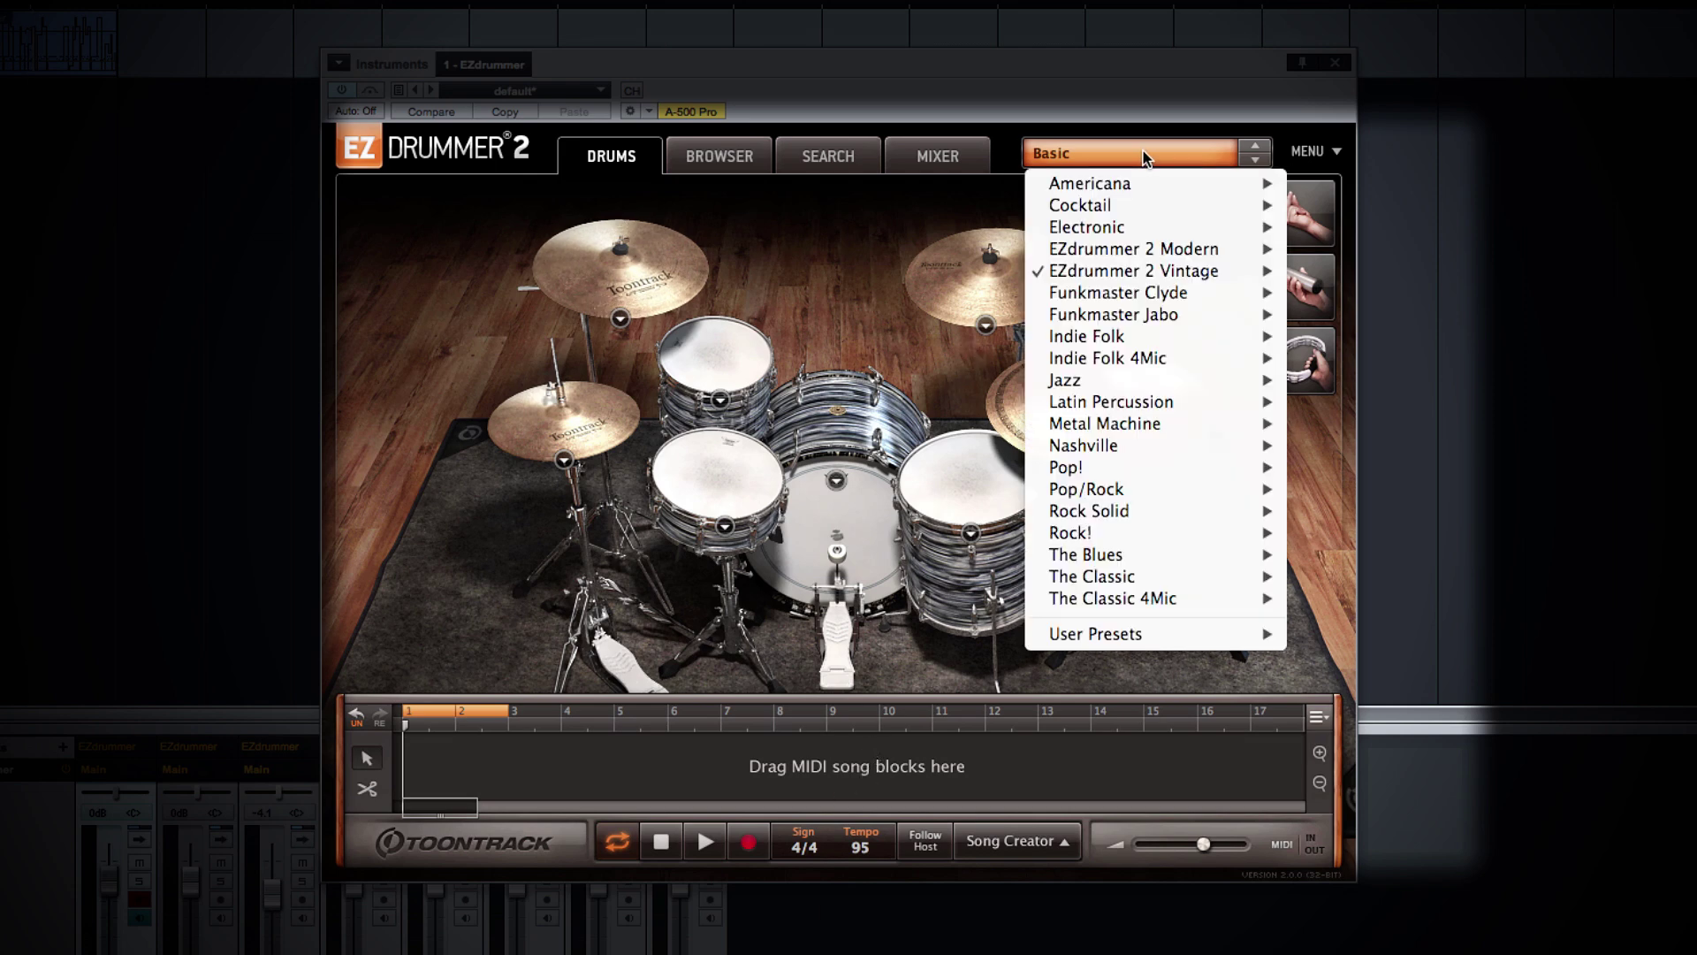
mouse_move(1144, 251)
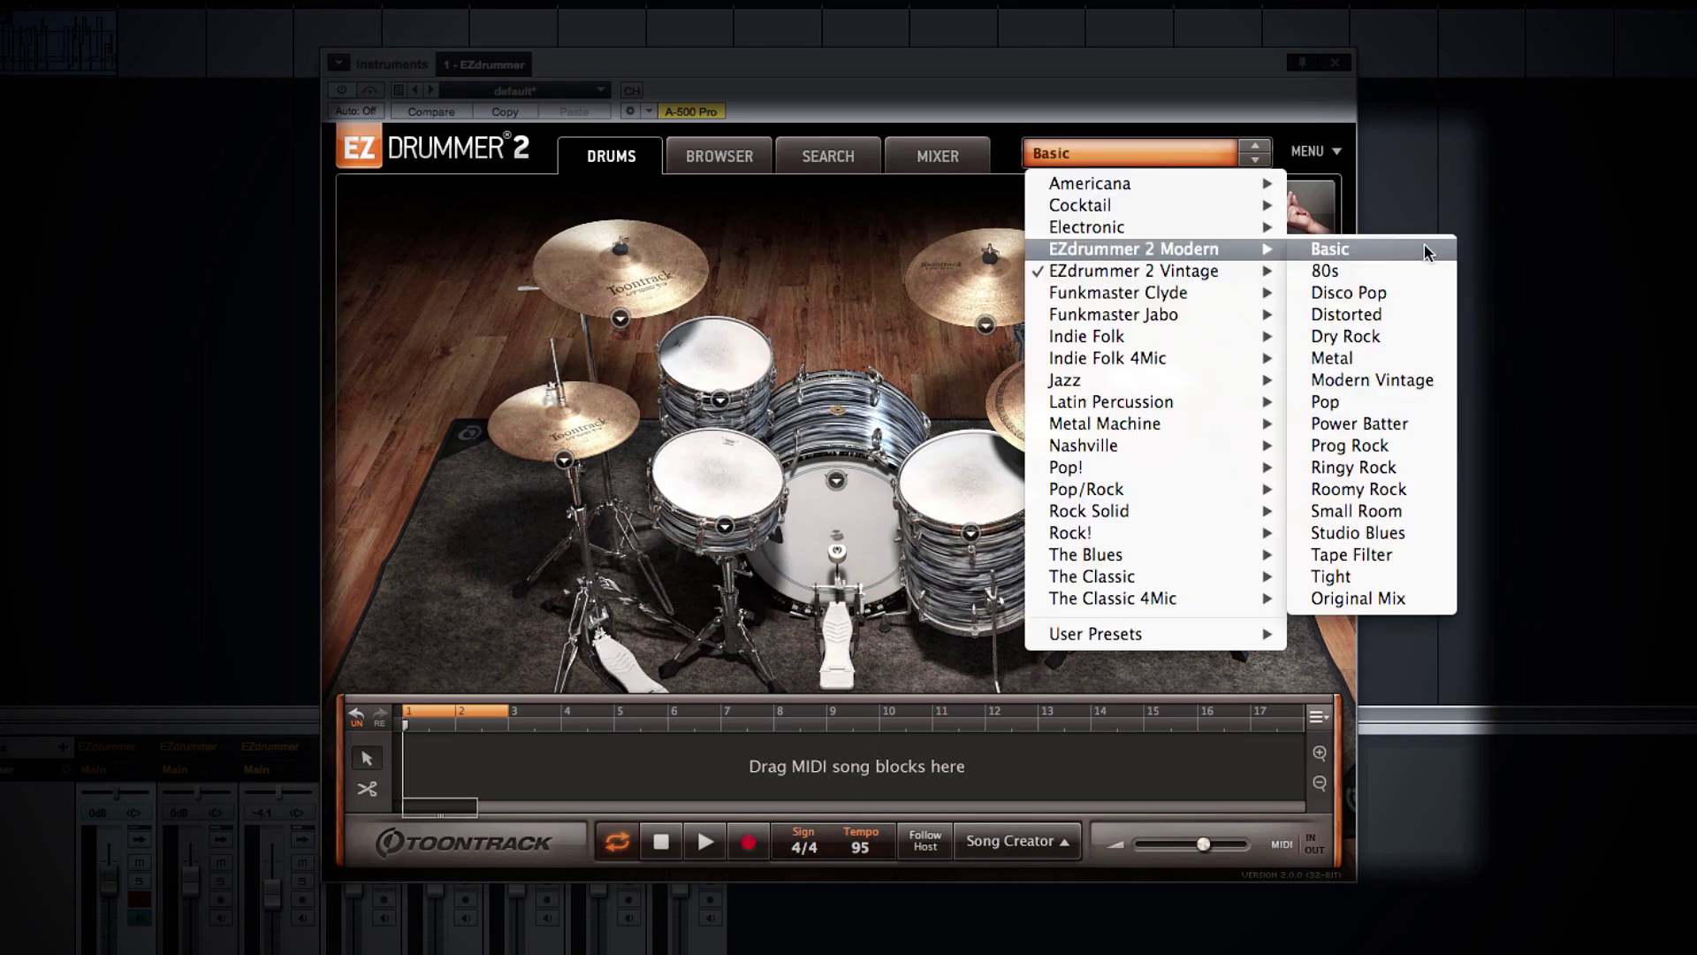
left_click(1317, 247)
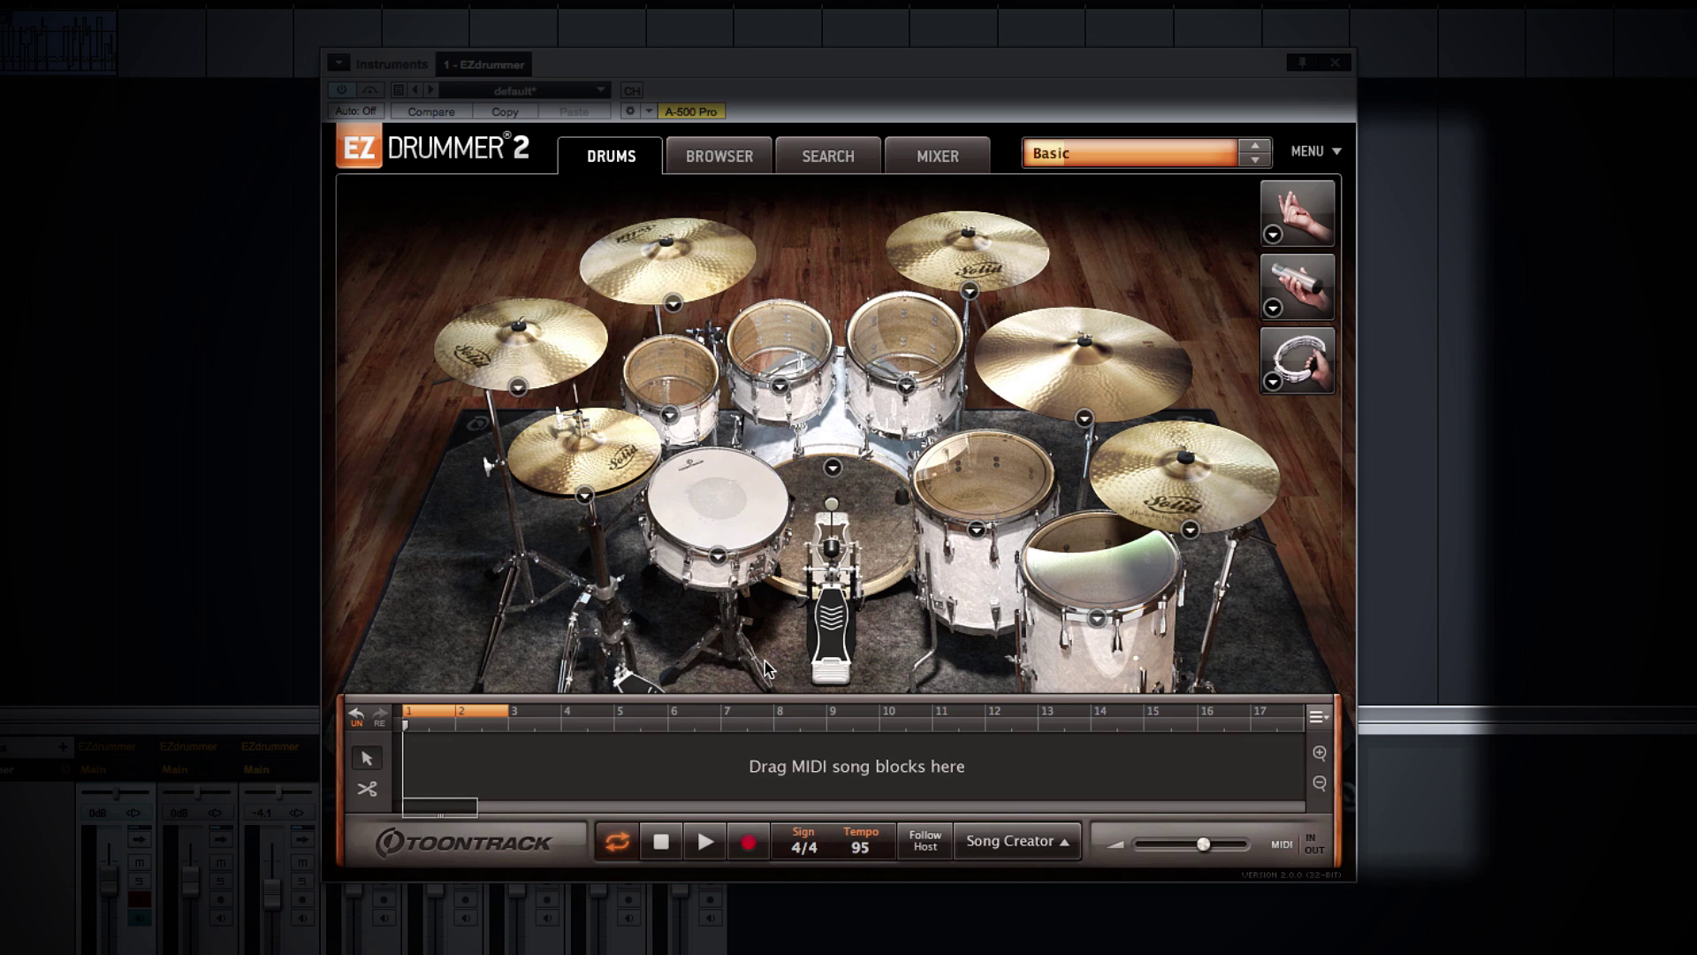
Browse the mixer presets and keep the Basic preset.
left_click(1105, 156)
mouse_move(1144, 250)
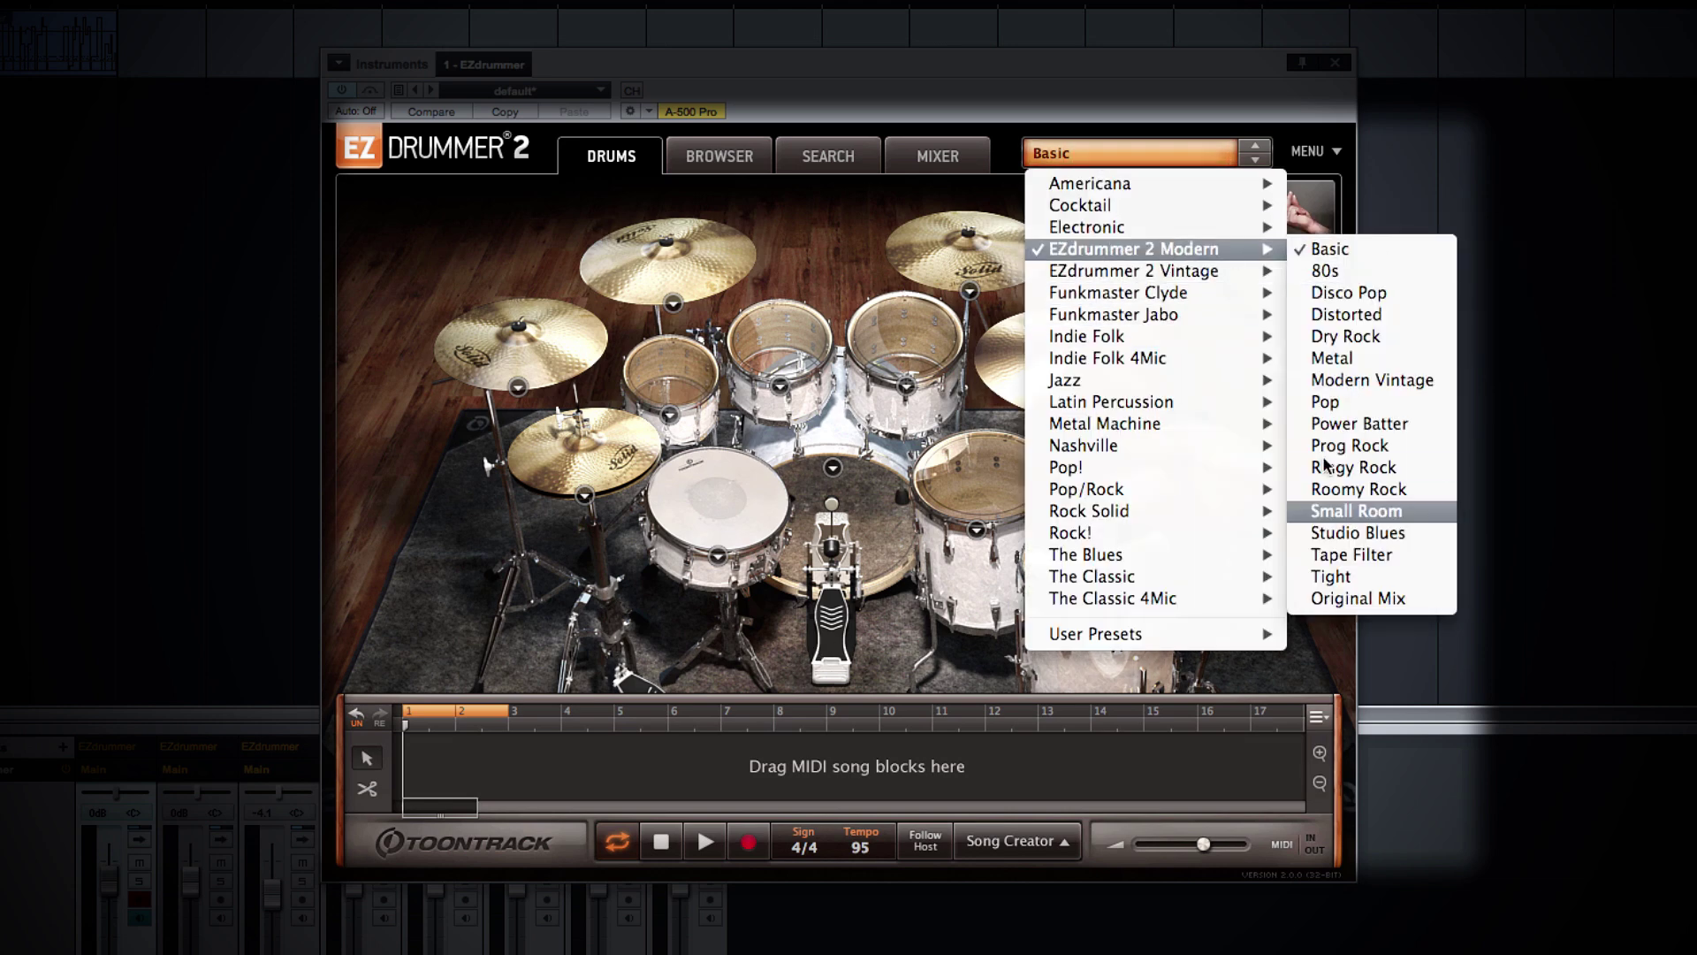
left_click(1326, 511)
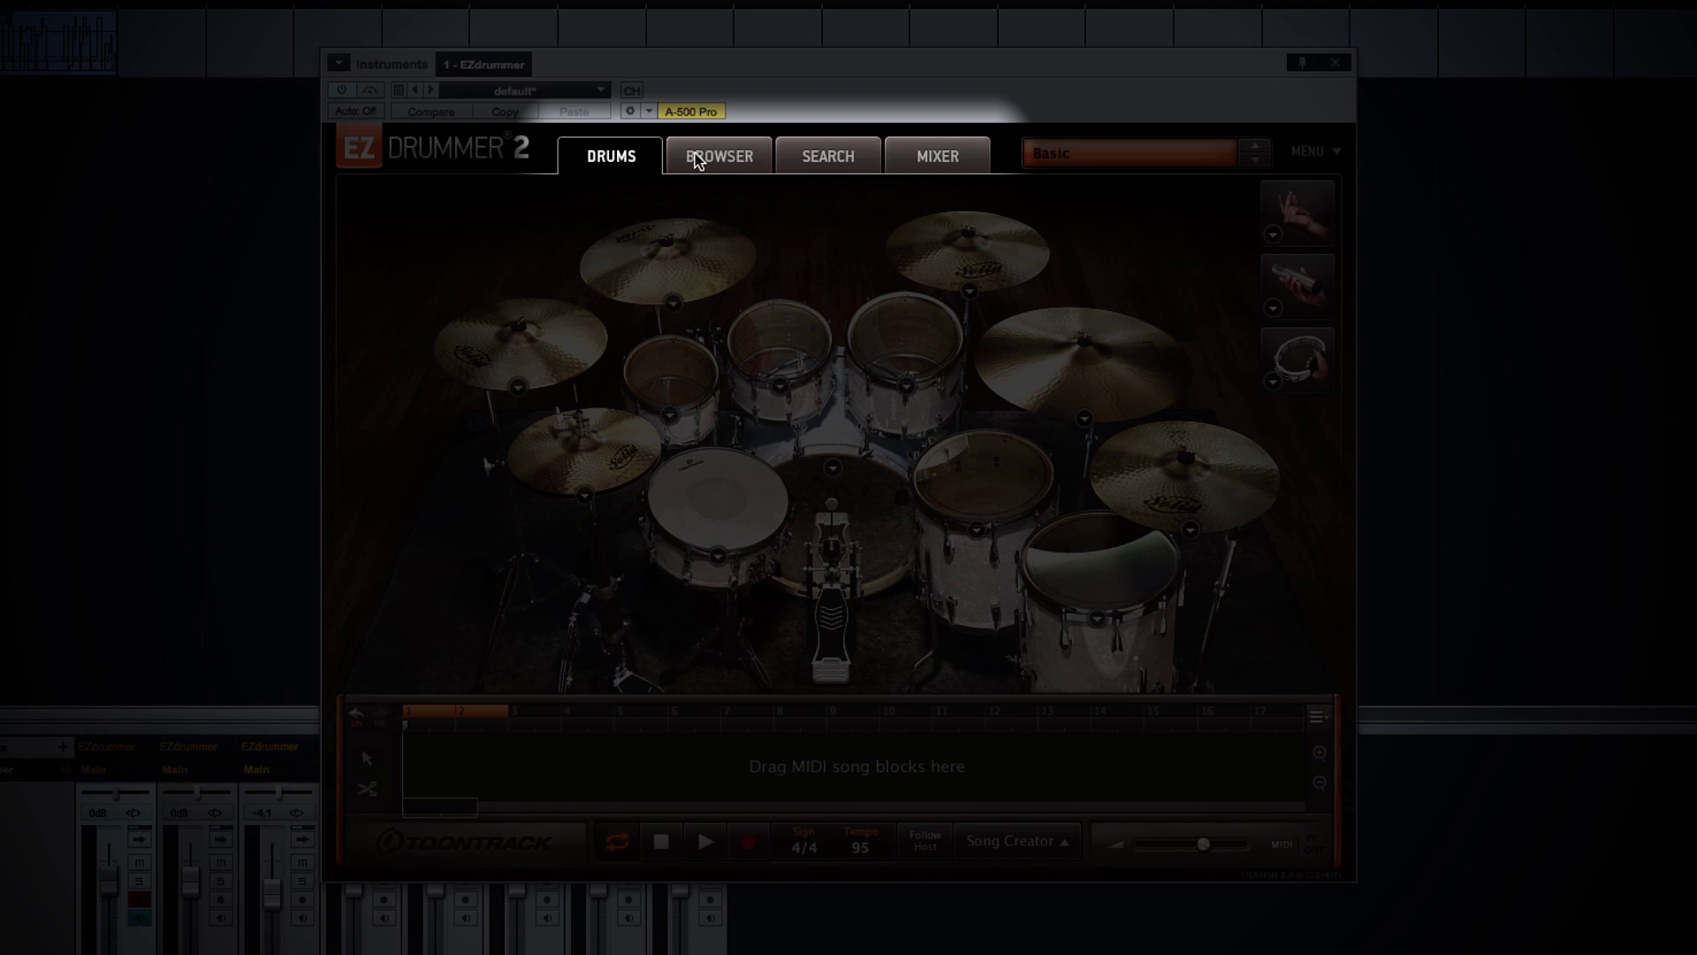
Look through the groove browser, search filters and mixer views, then return to the drum kit.
left_click(718, 157)
left_click(824, 168)
left_click(949, 173)
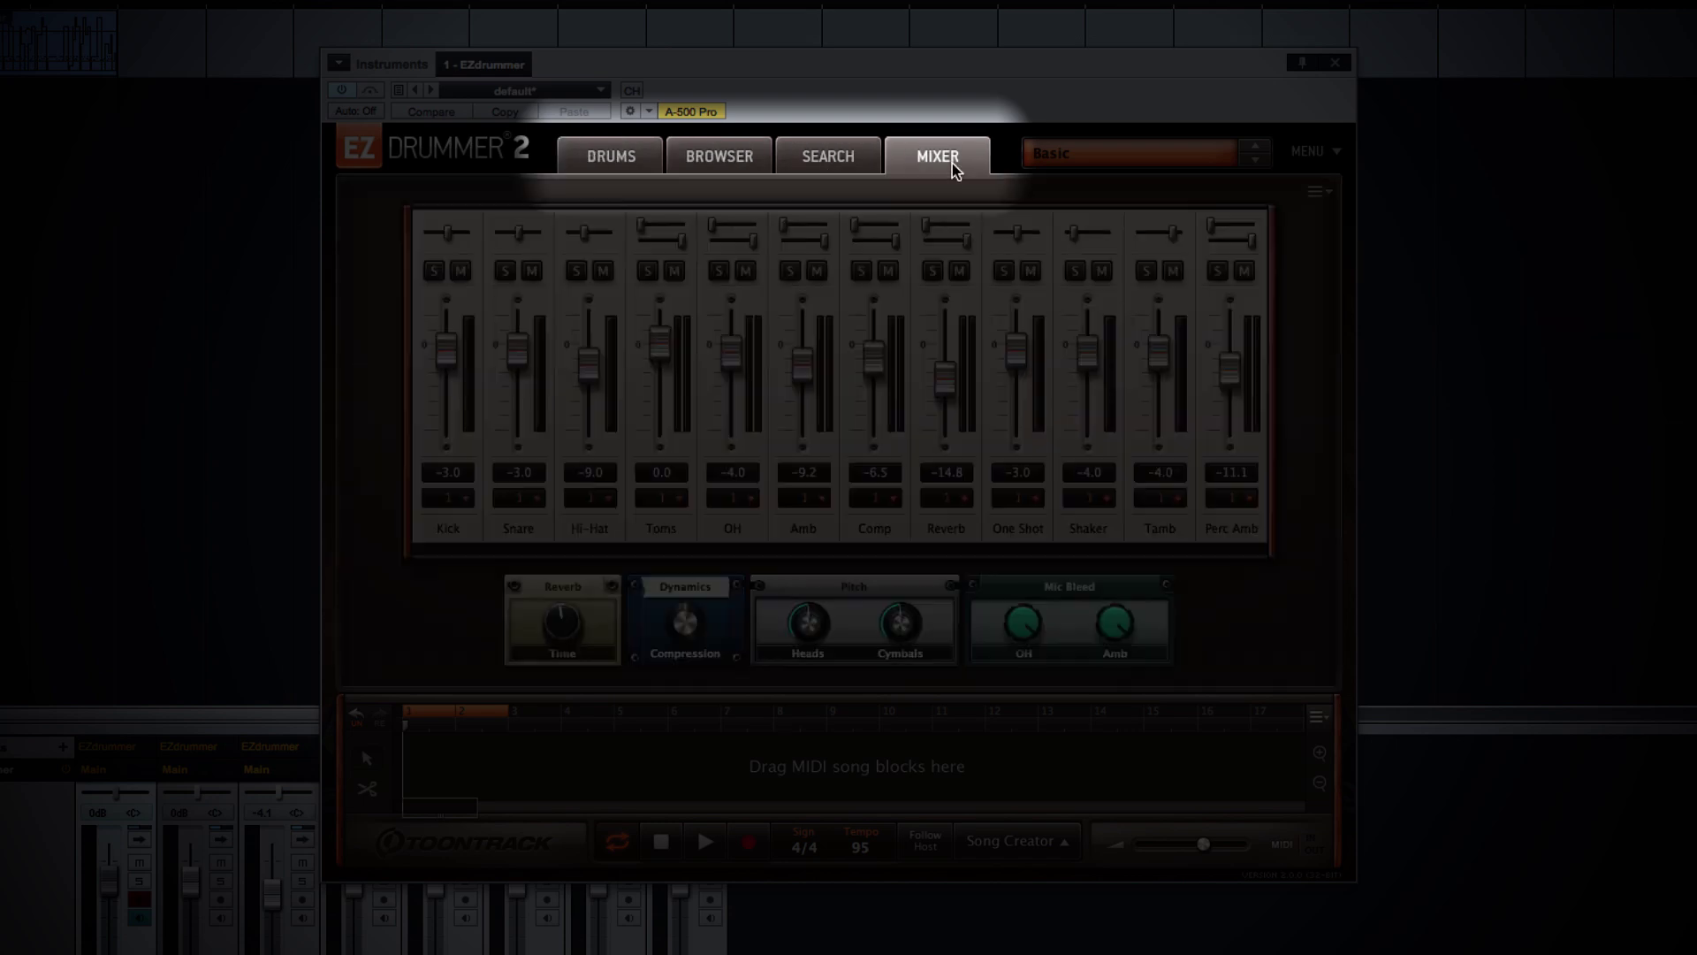
left_click(643, 167)
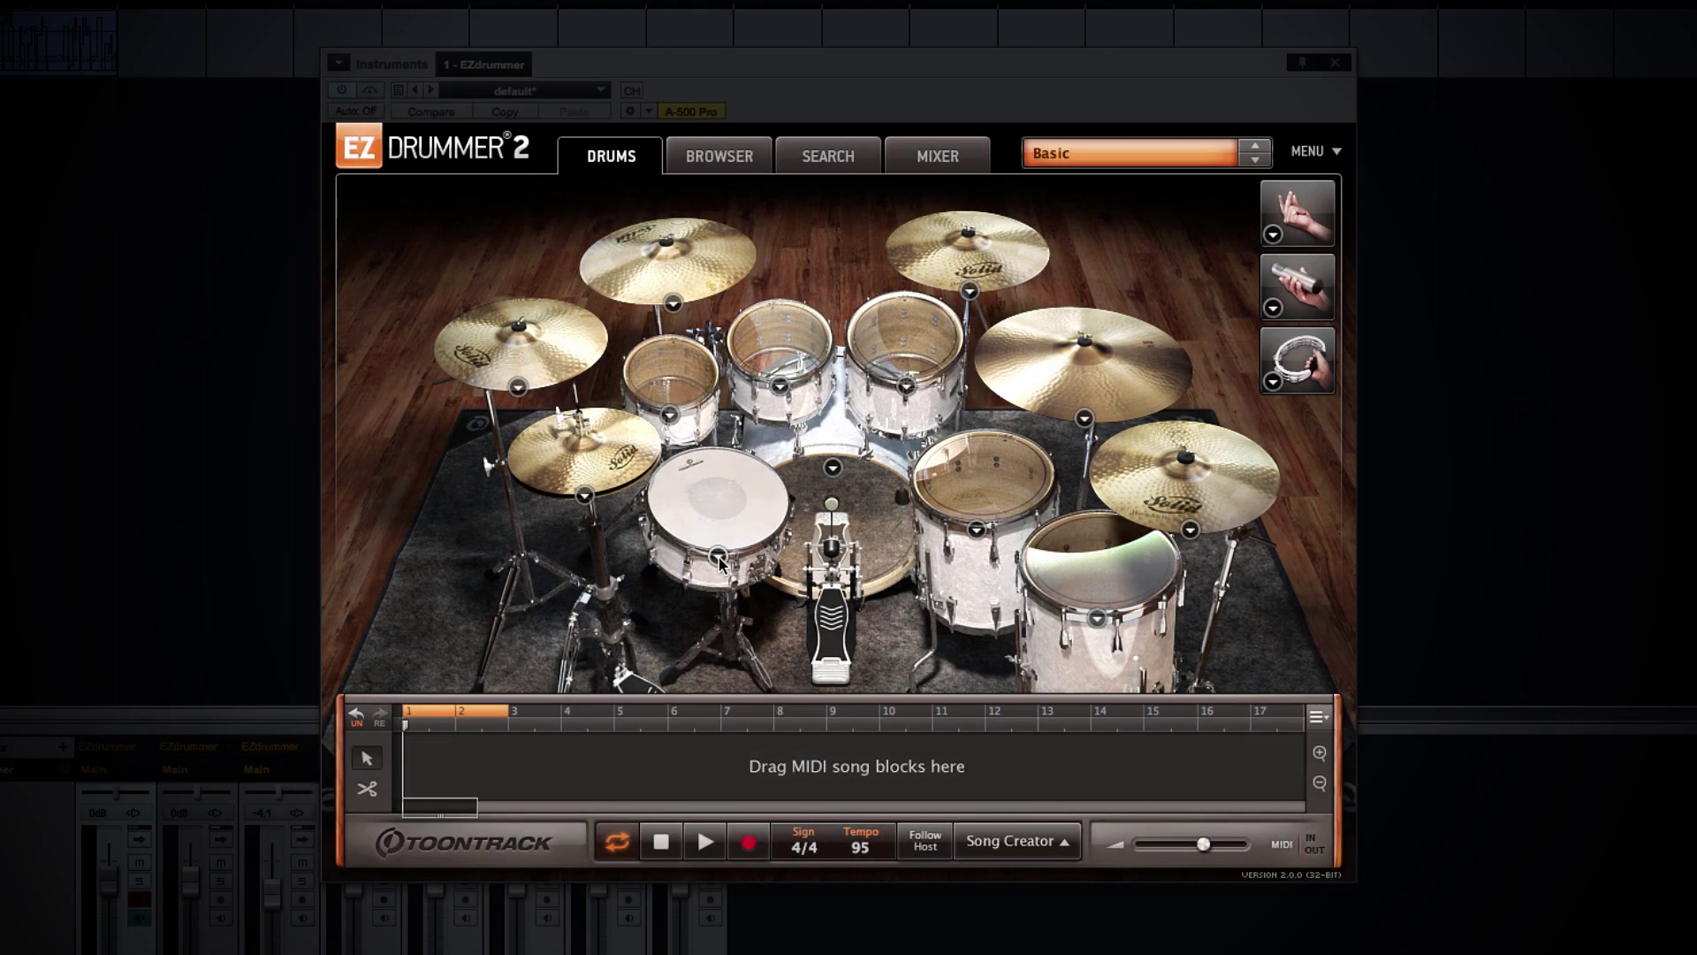
Open the snare's sound options and scroll through the available snares.
left_click(718, 556)
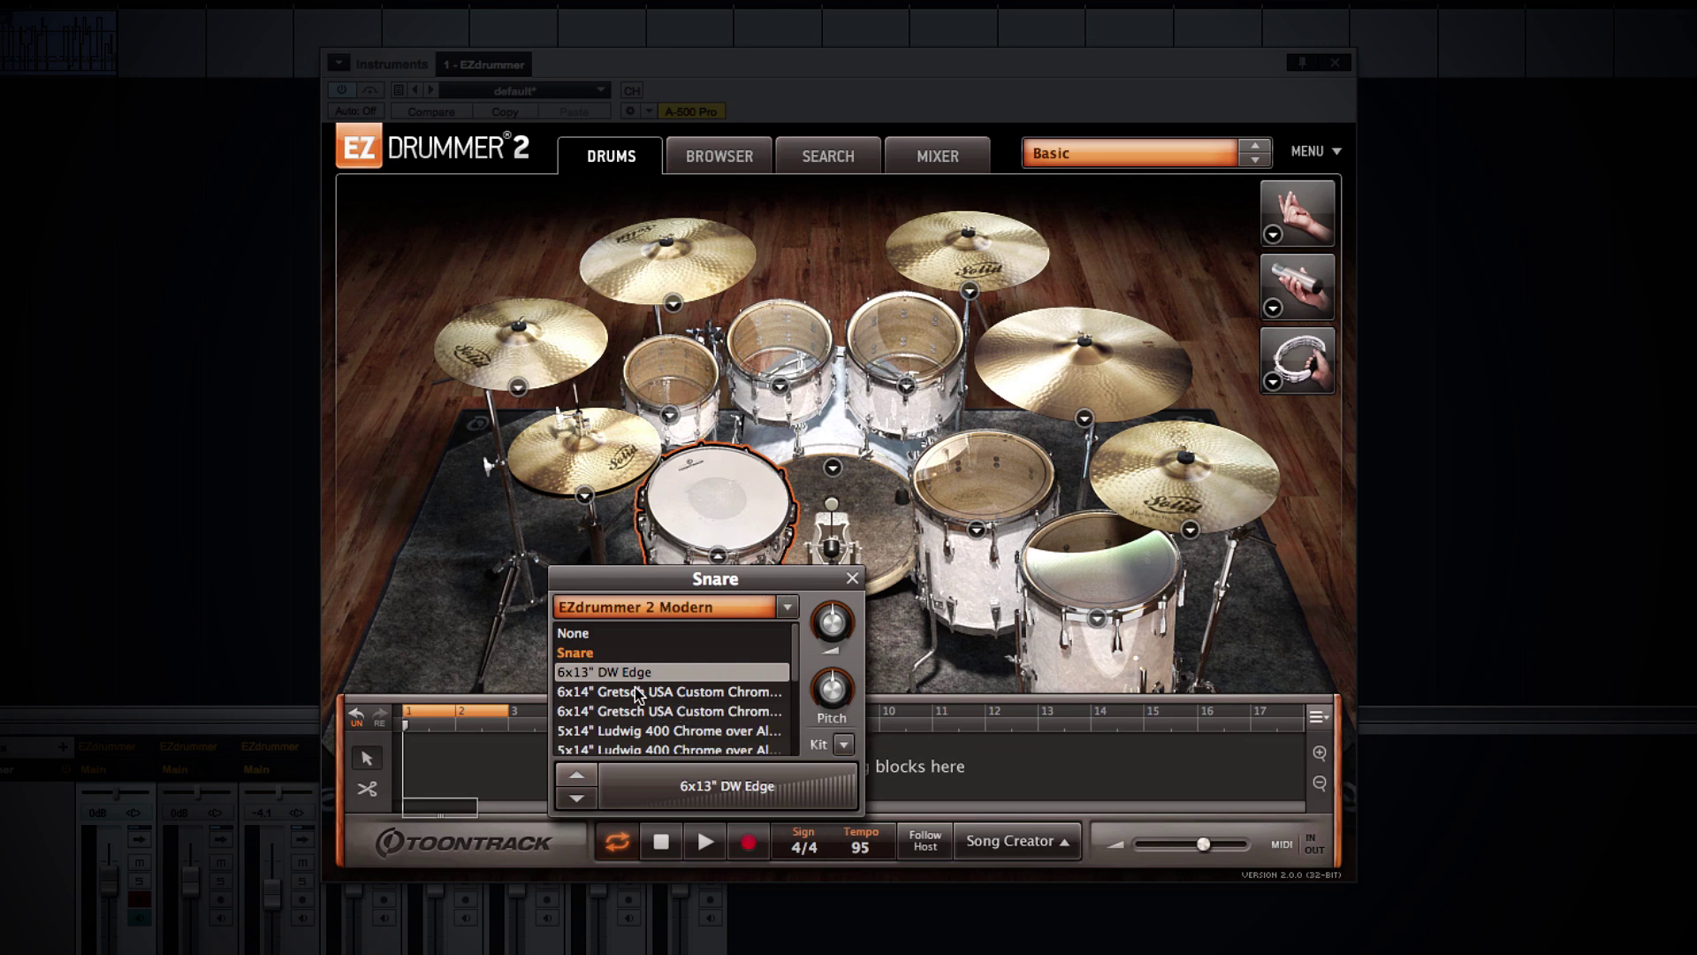
scroll(638, 687, "down", 5)
scroll(638, 686, "up", 5)
scroll(639, 687, "down", 5)
scroll(642, 681, "up", 5)
scroll(687, 718, "down", 1)
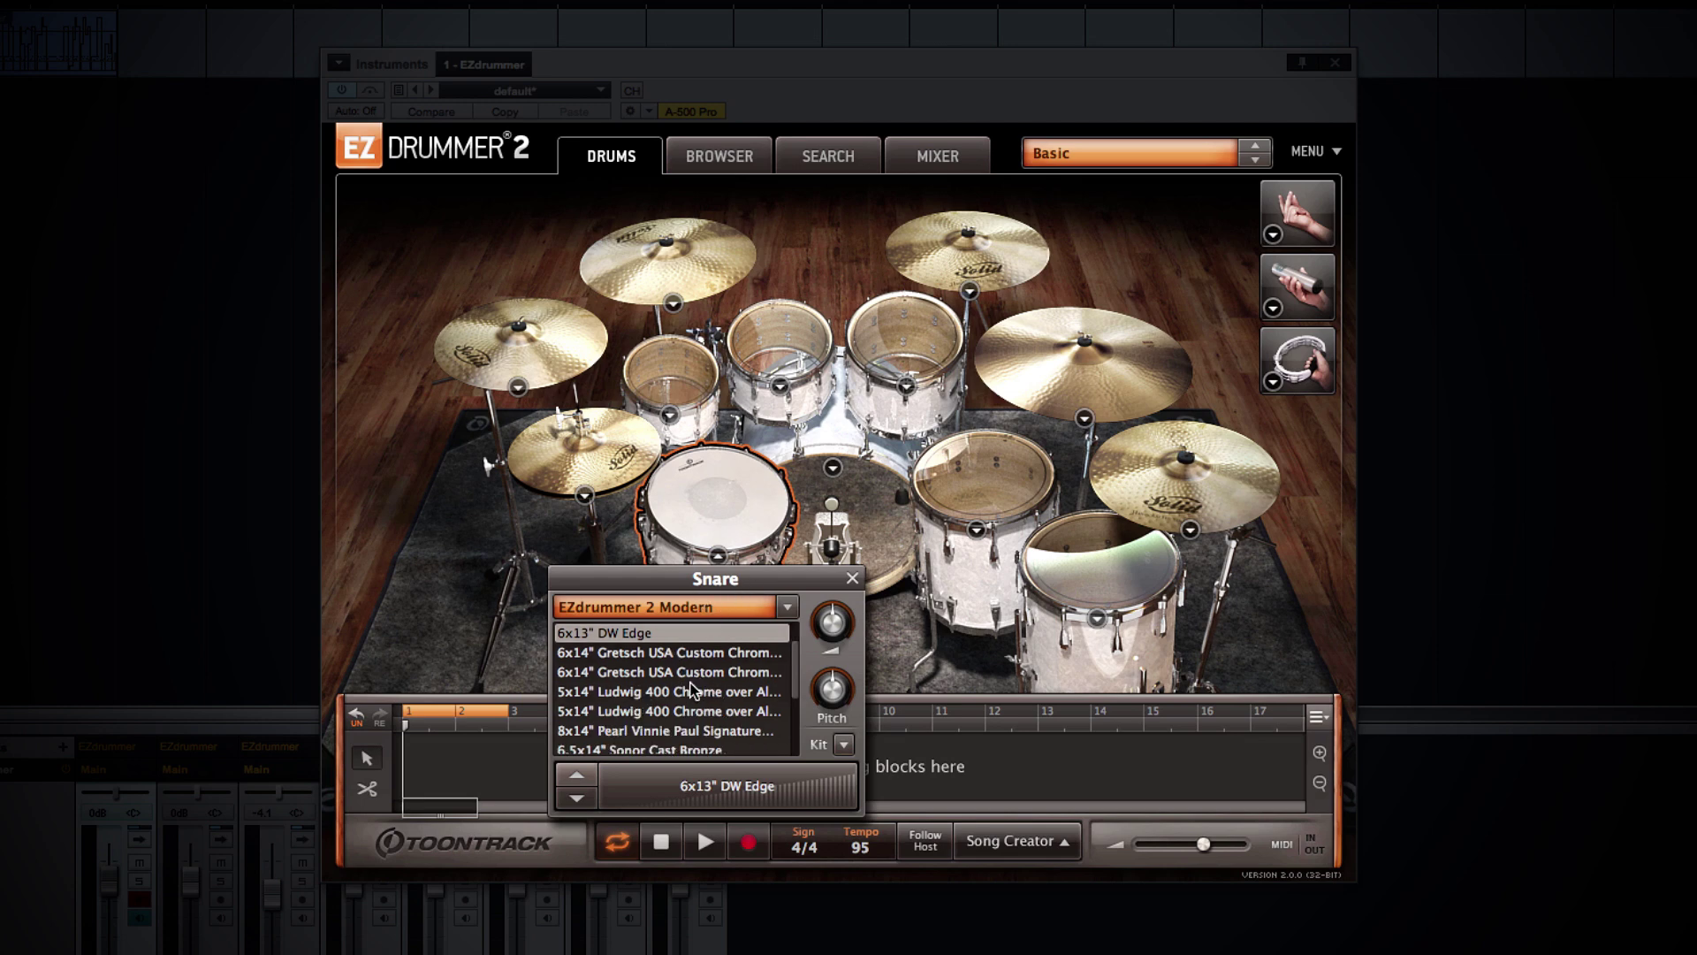
scroll(672, 699, "up", 1)
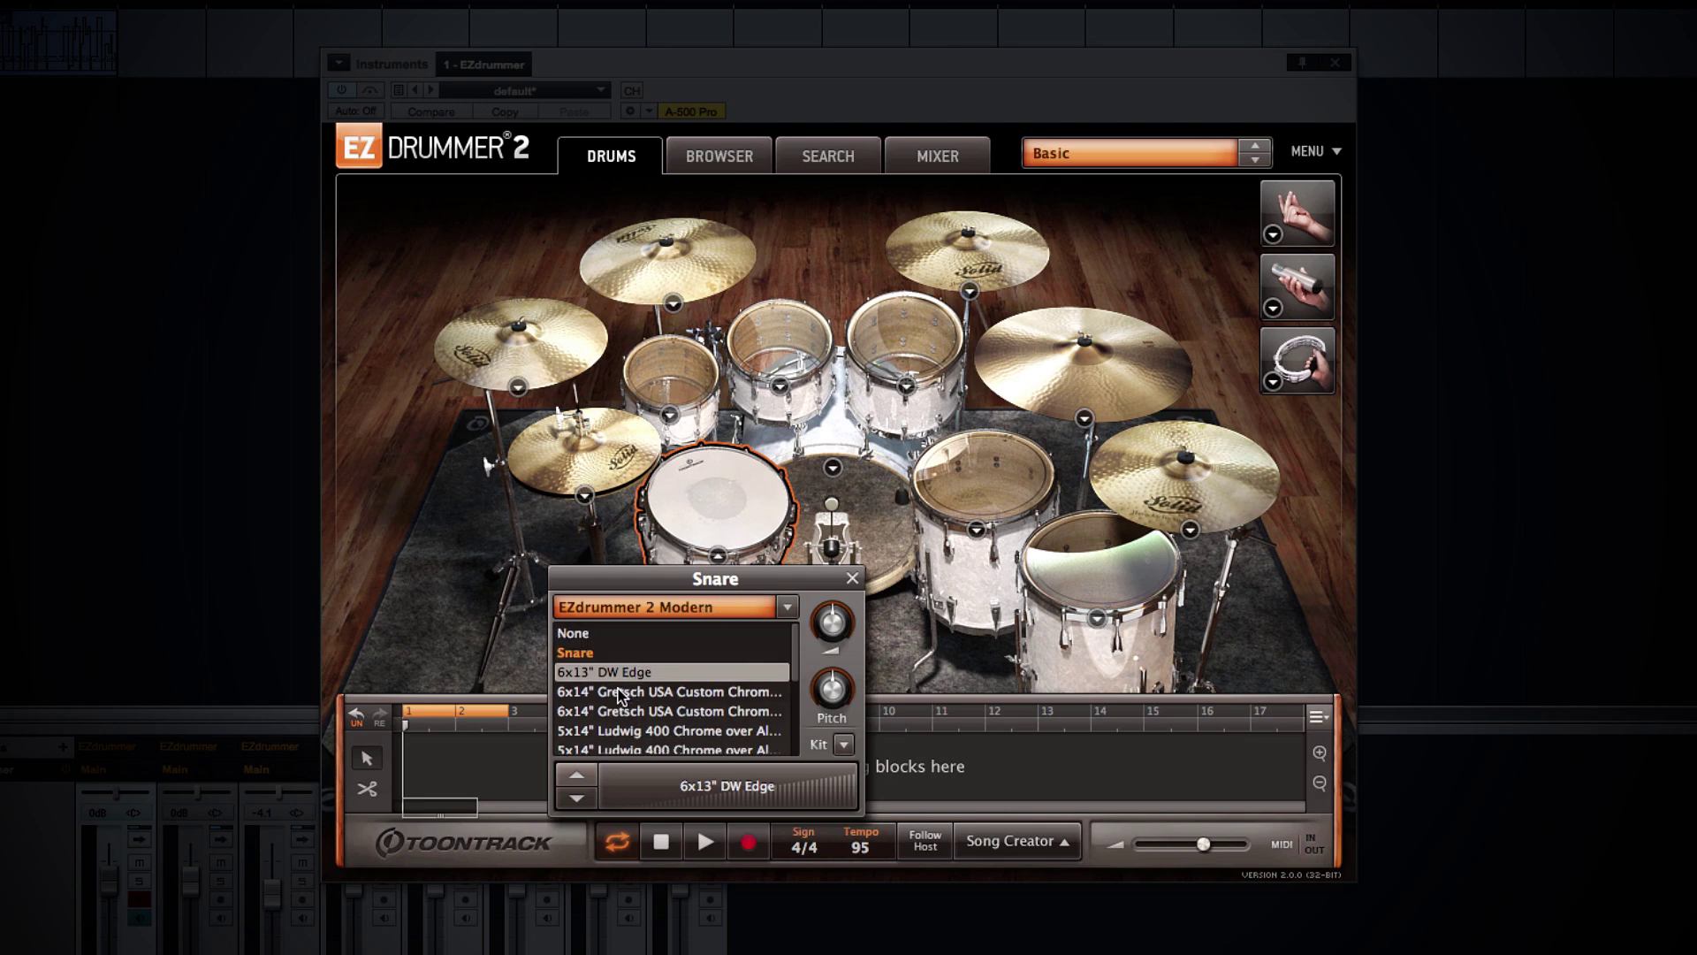
scroll(628, 693, "down", 3)
scroll(622, 695, "up", 3)
scroll(638, 683, "down", 3)
scroll(635, 682, "up", 3)
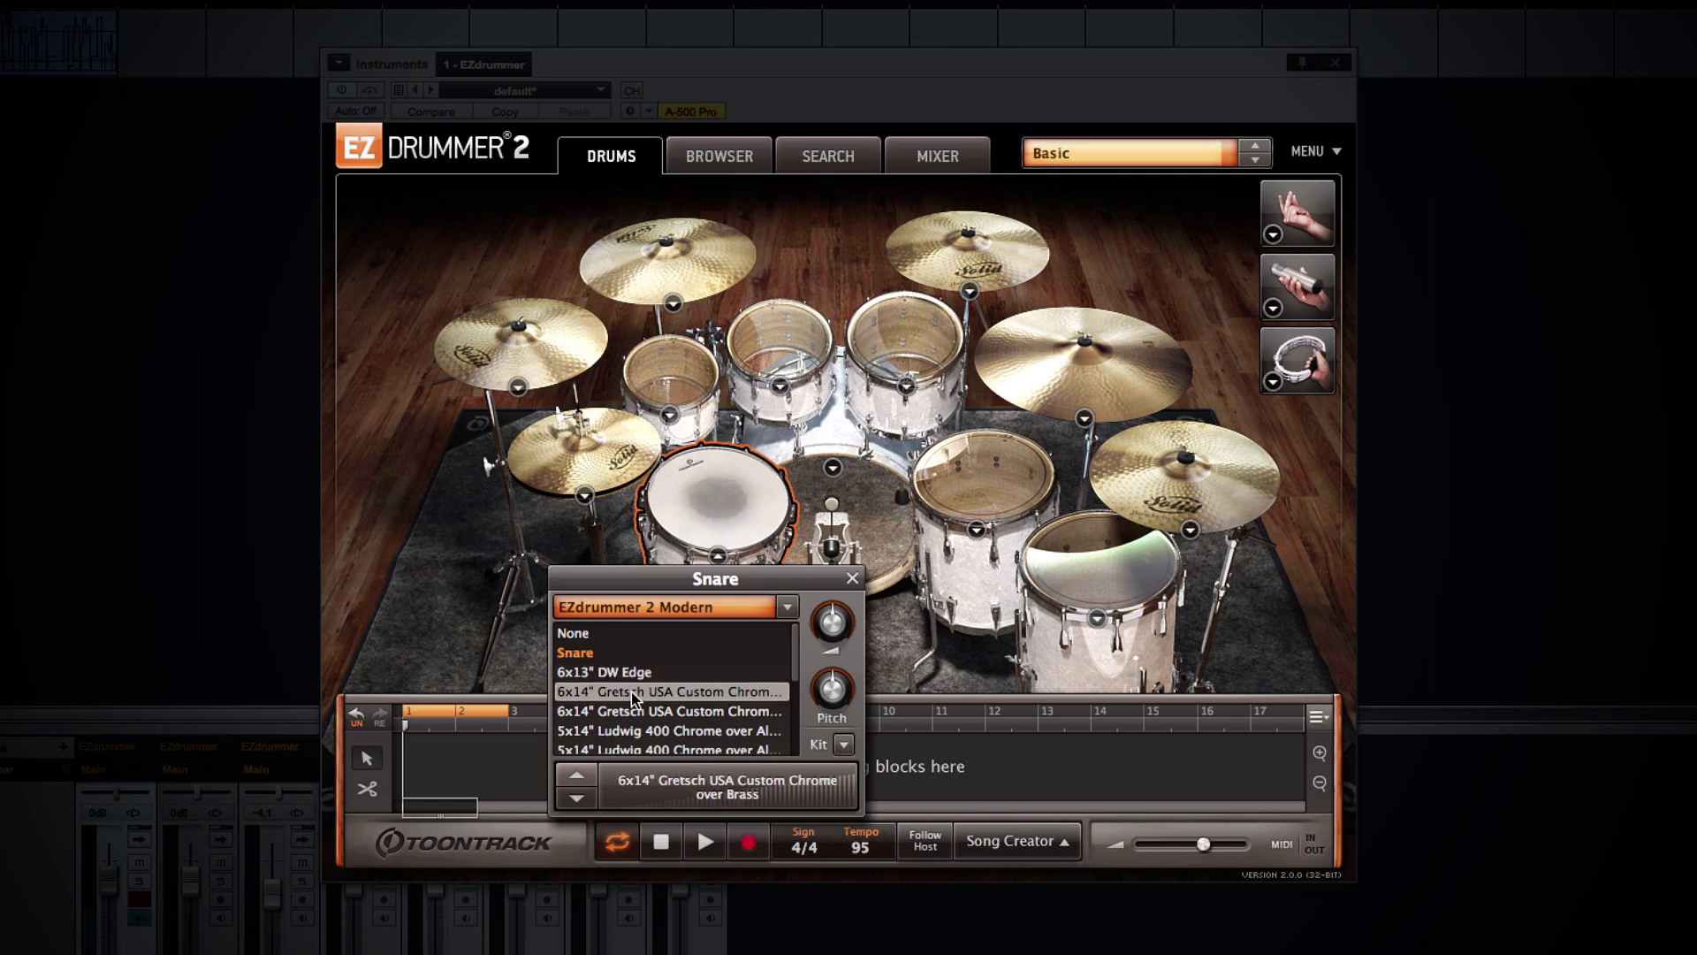
Try the Gretsch Chrome over Brass, Ludwig 400 and 6.5x14" Sonor Cast Bronze snares.
left_click(631, 693)
left_click(629, 712)
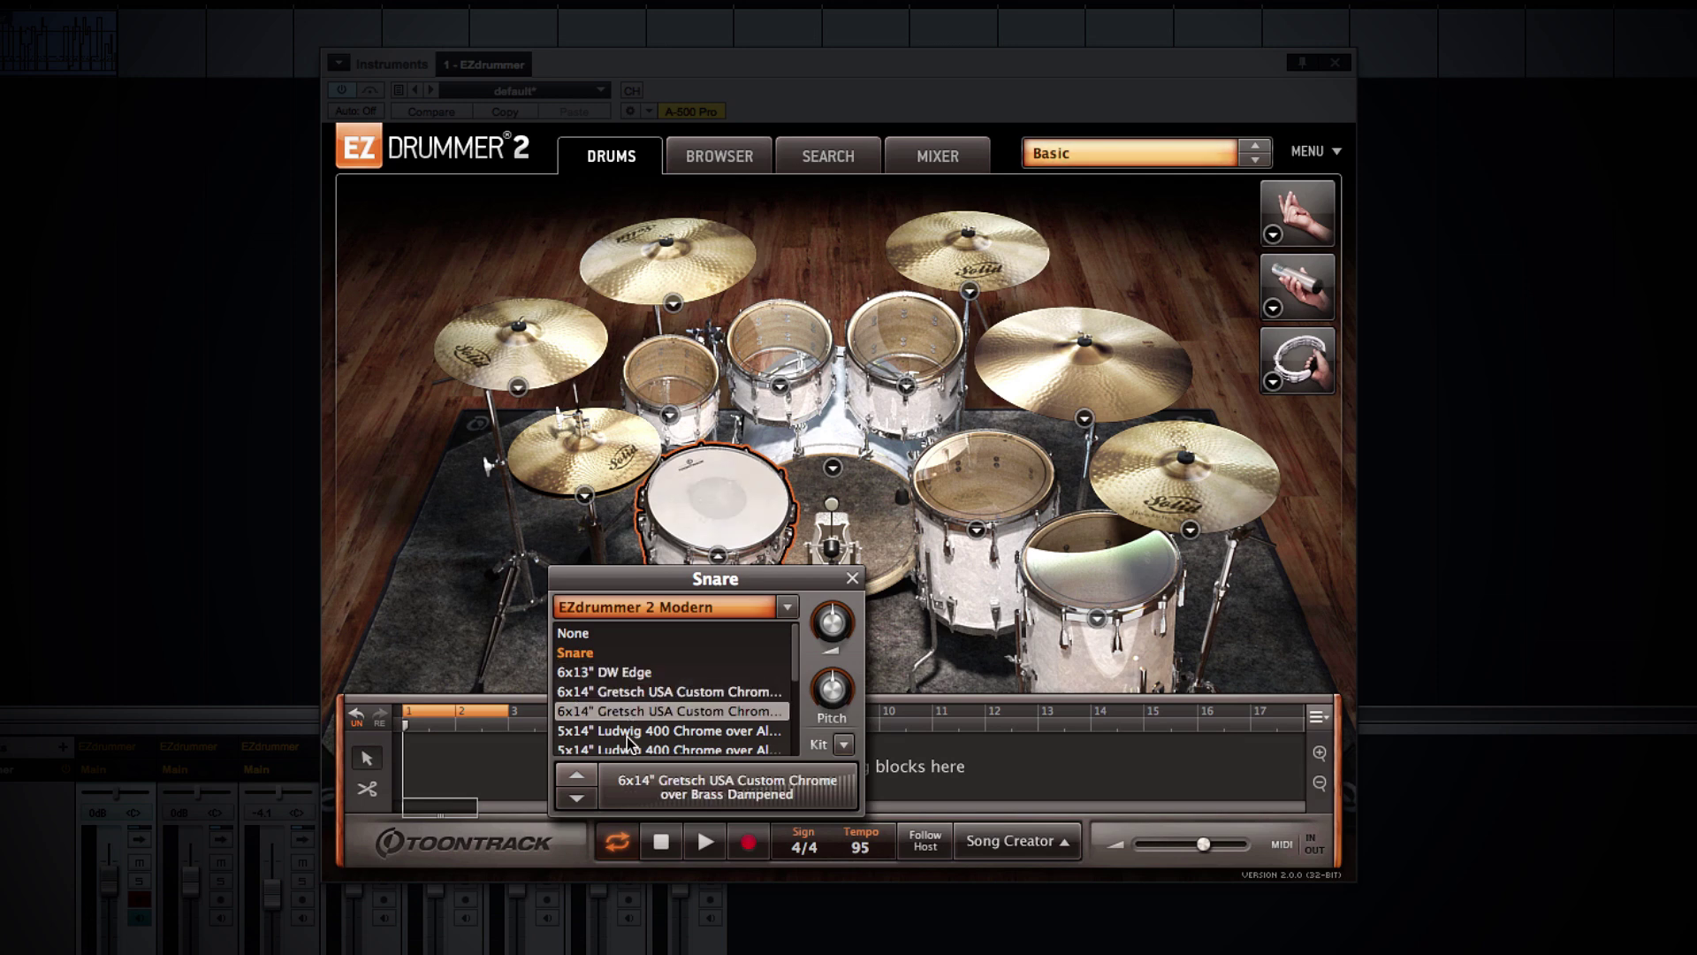
left_click(627, 730)
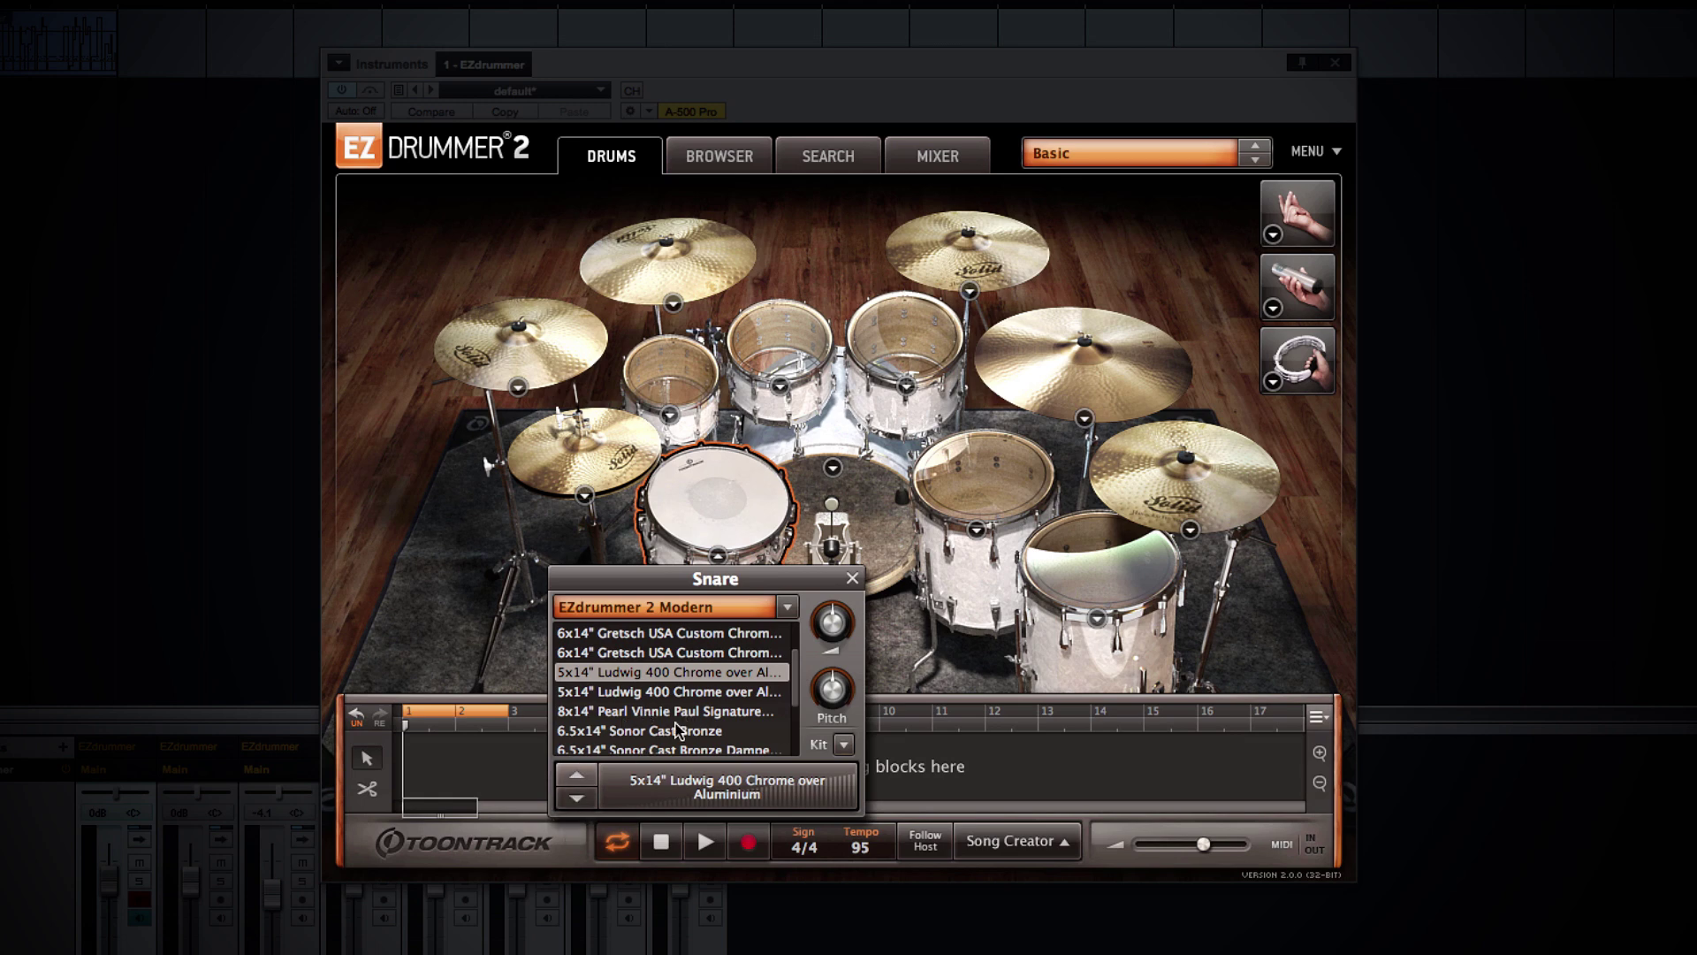
left_click(577, 797)
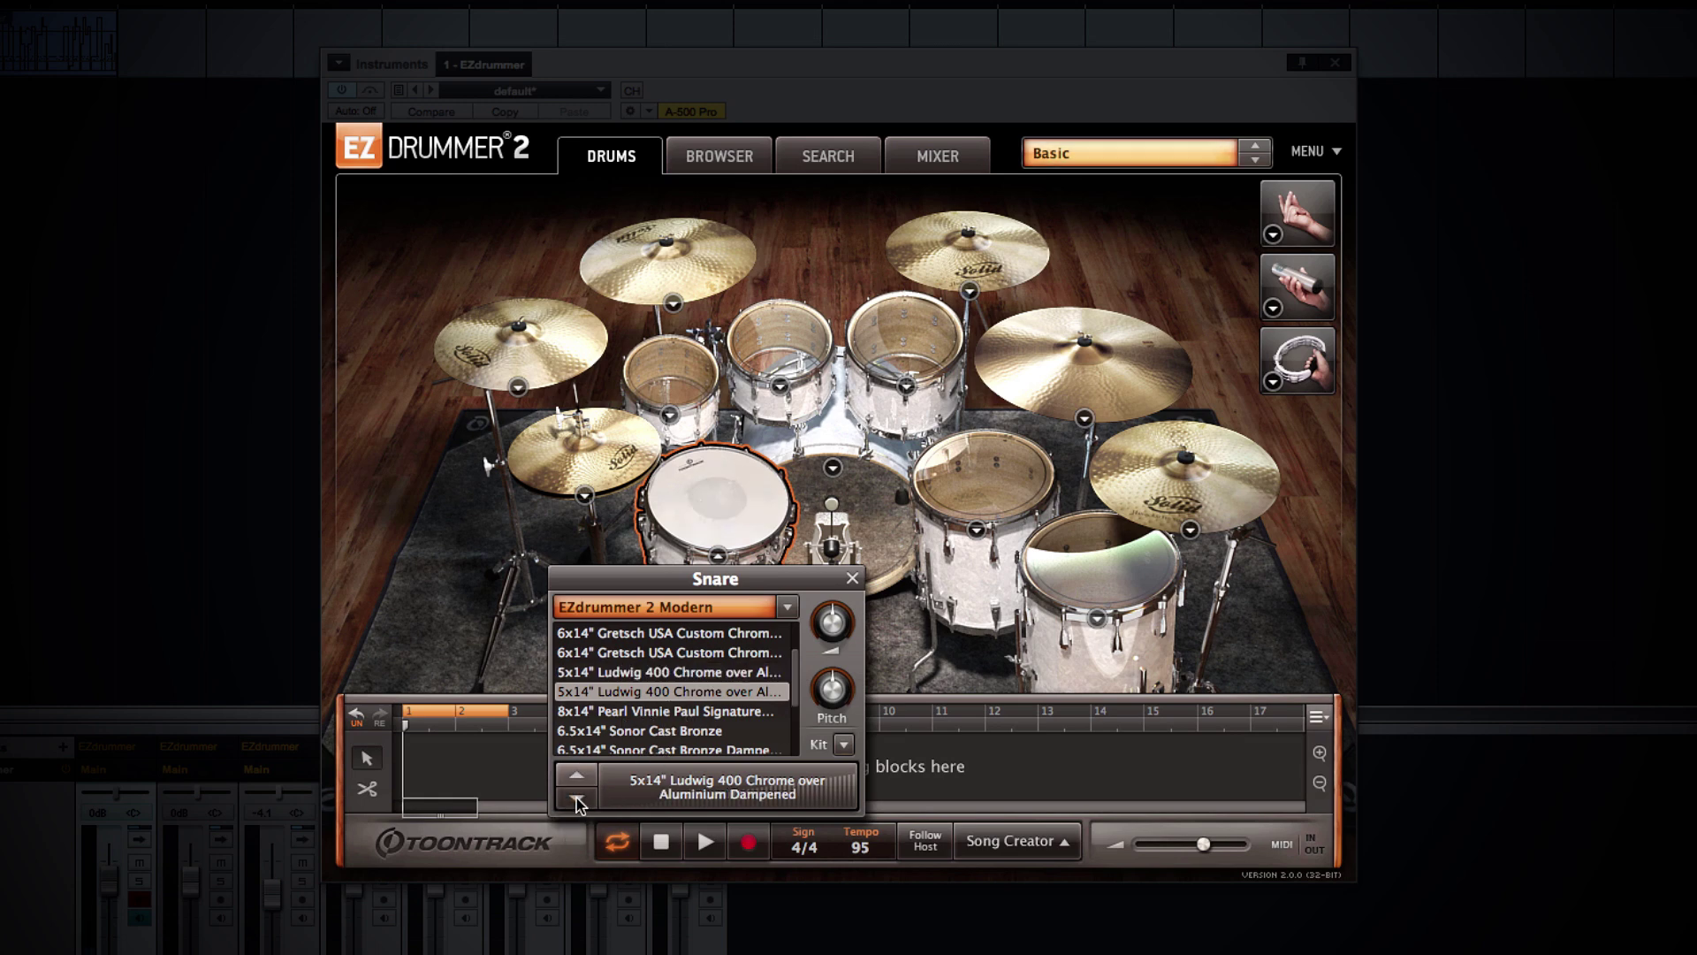
left_click(576, 797)
left_click(576, 797)
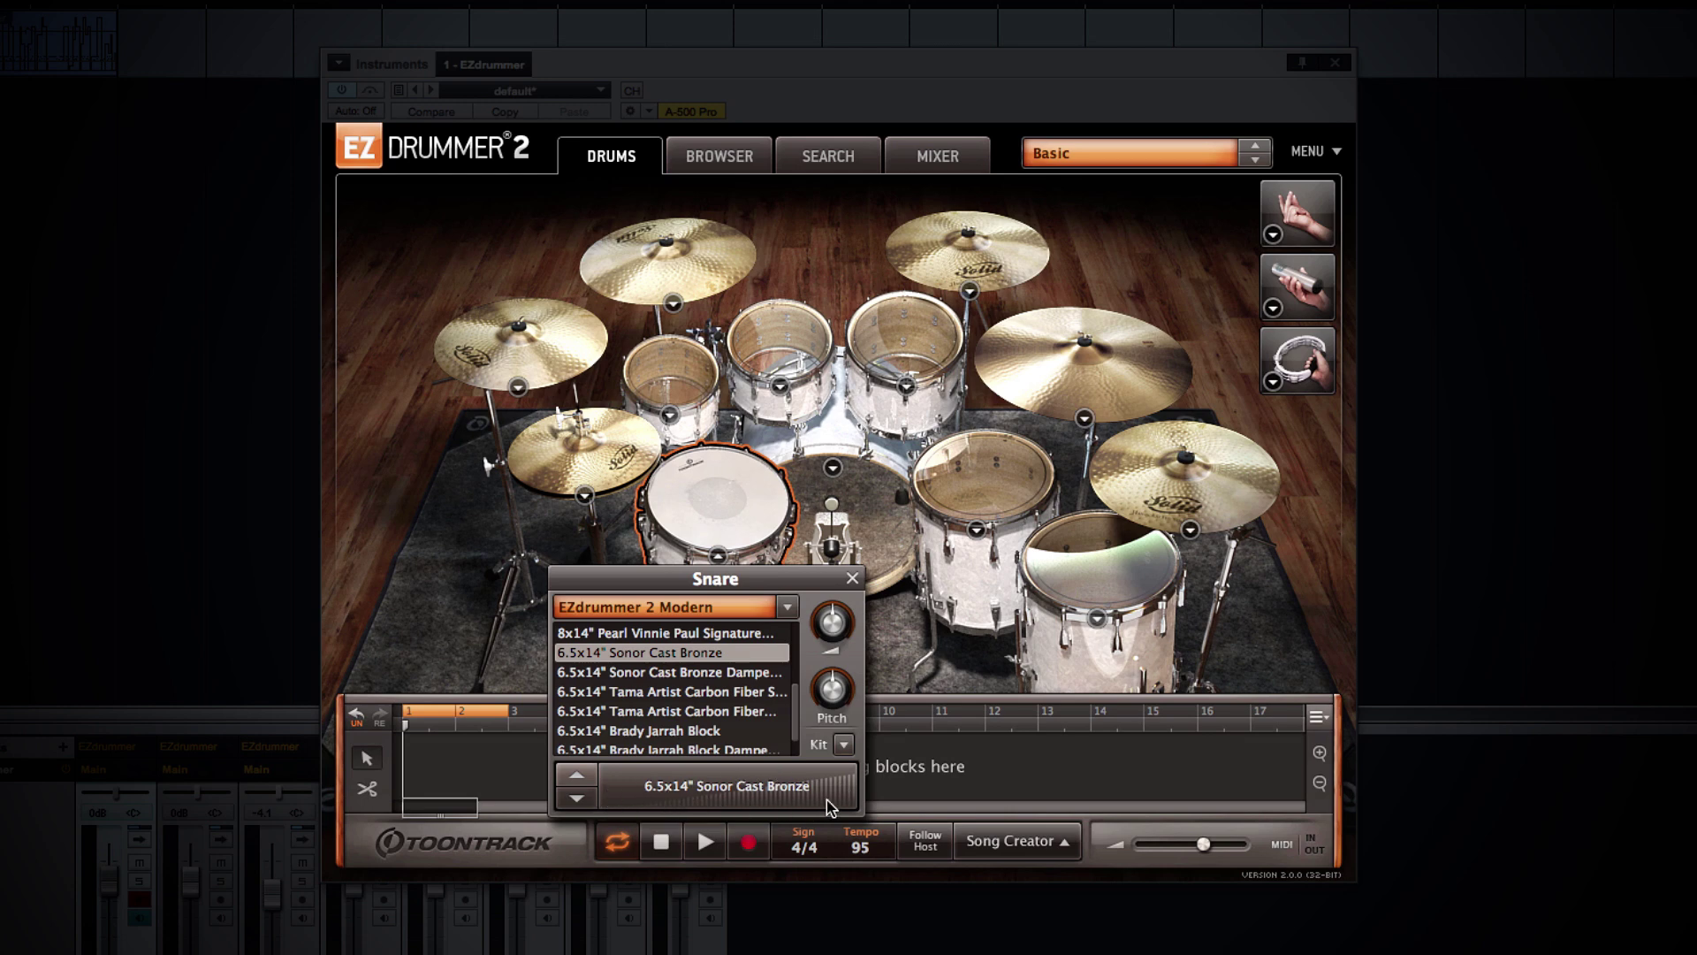
Audition the Sonor Cast Bronze and other snare sounds by playing them.
left_click(607, 789)
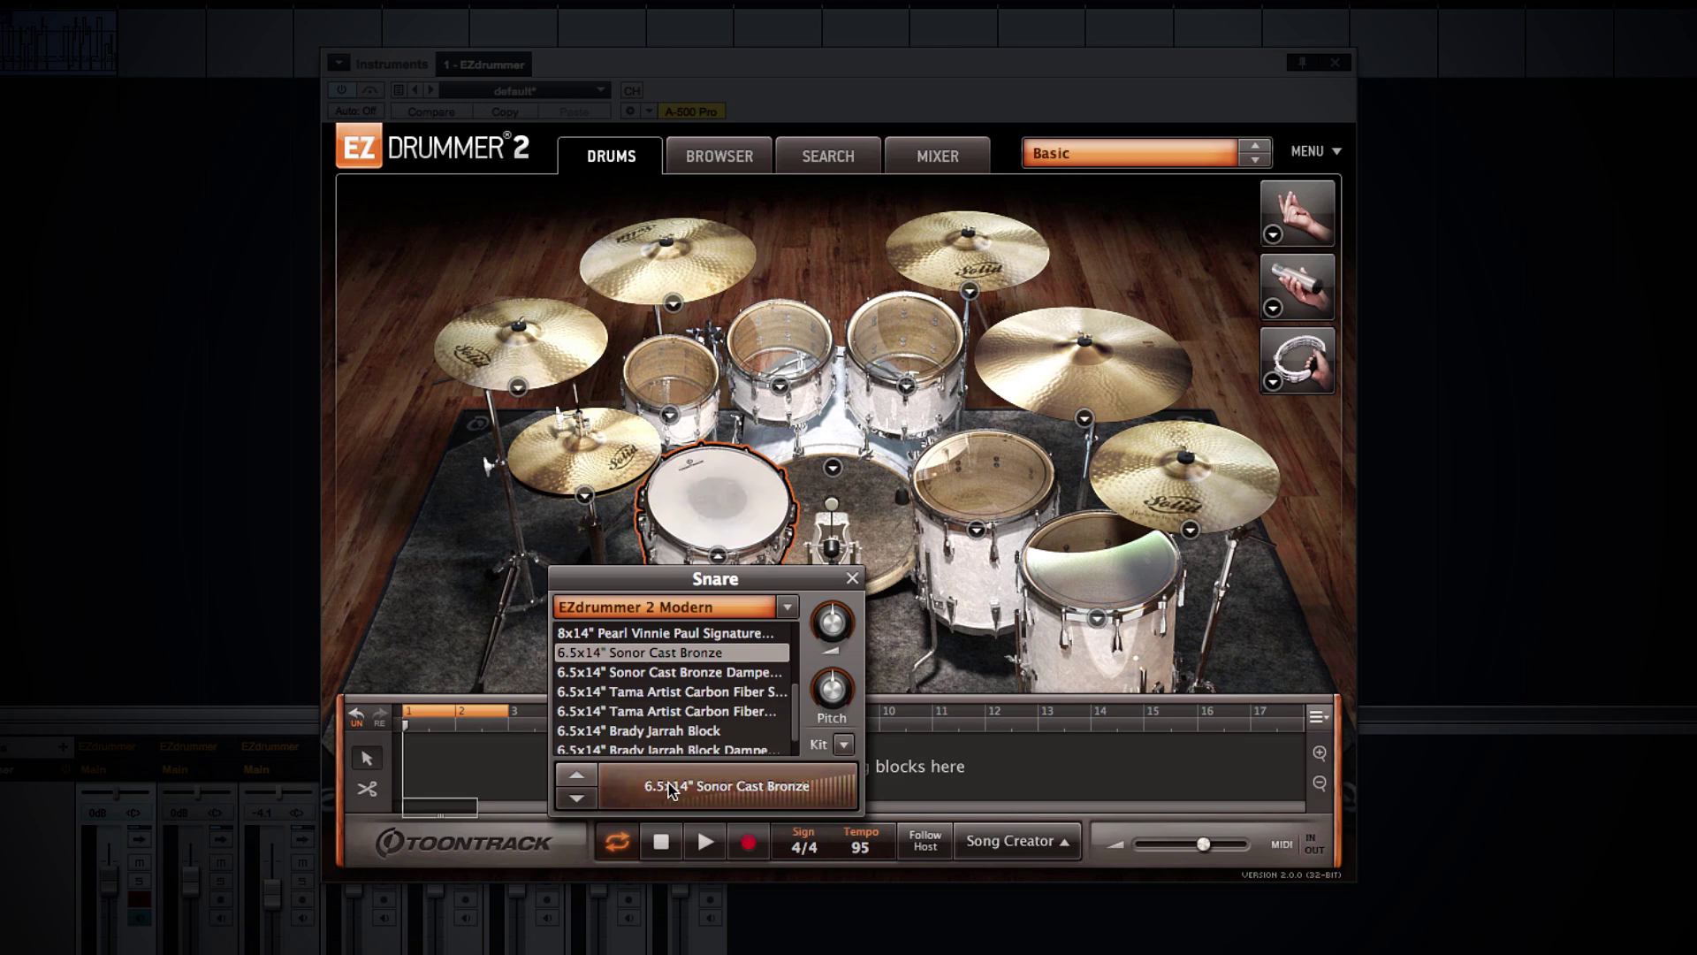
left_click(681, 786)
left_click(752, 791)
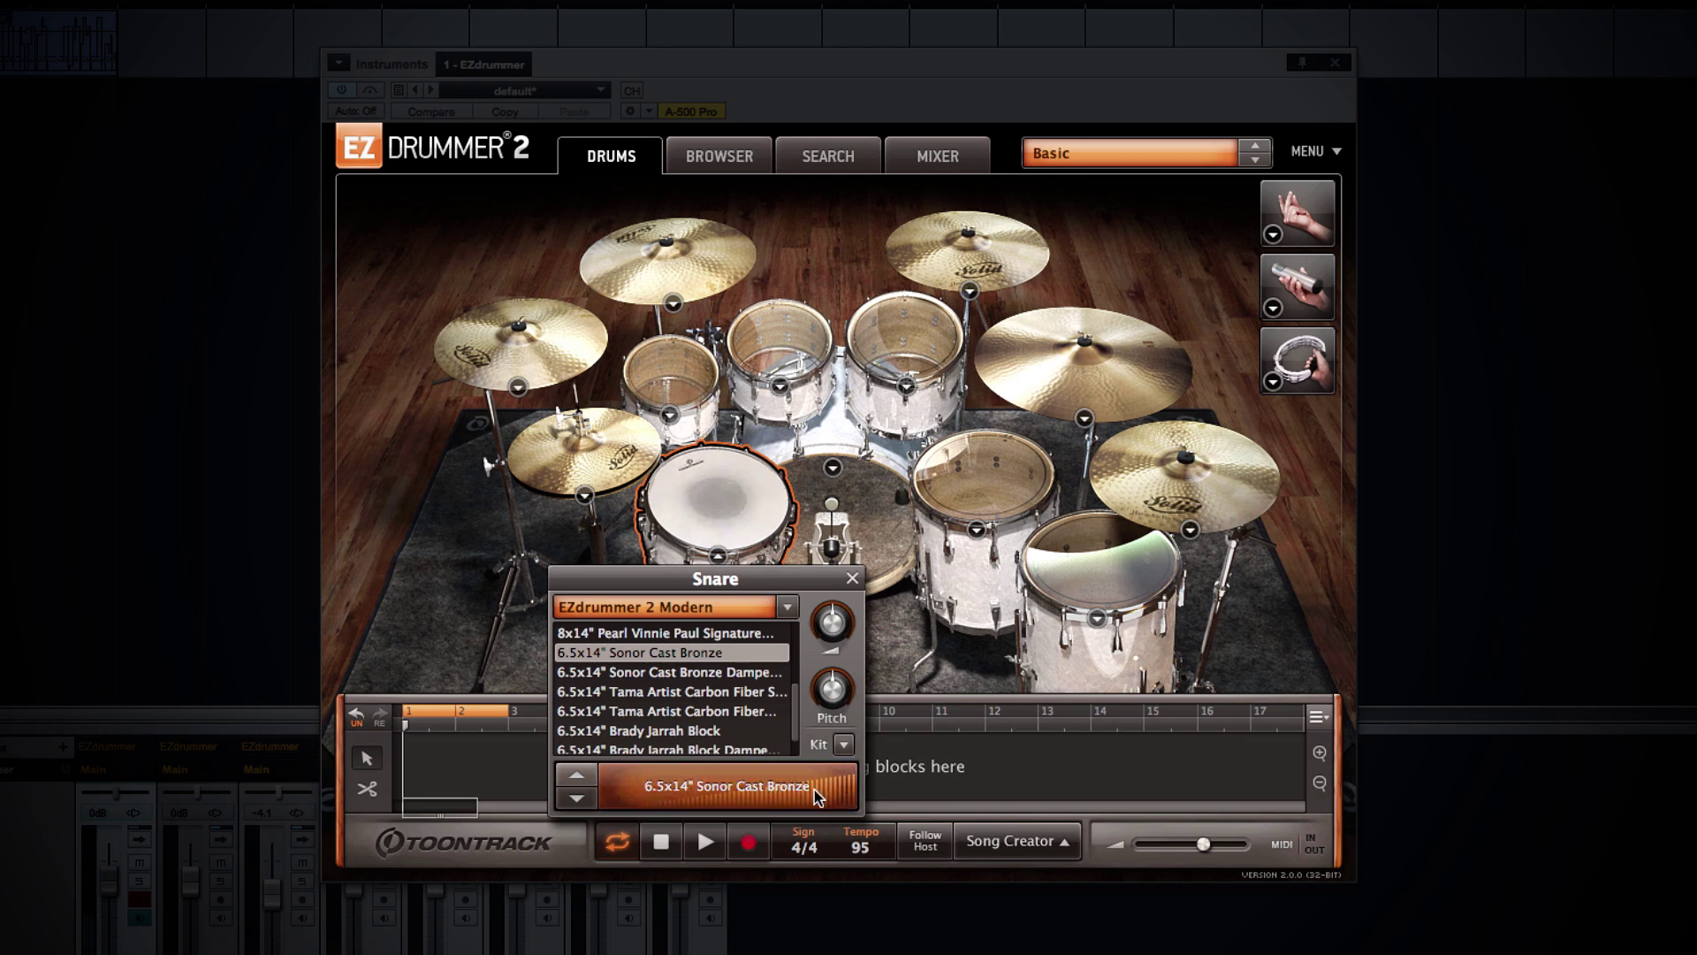
left_click(762, 798)
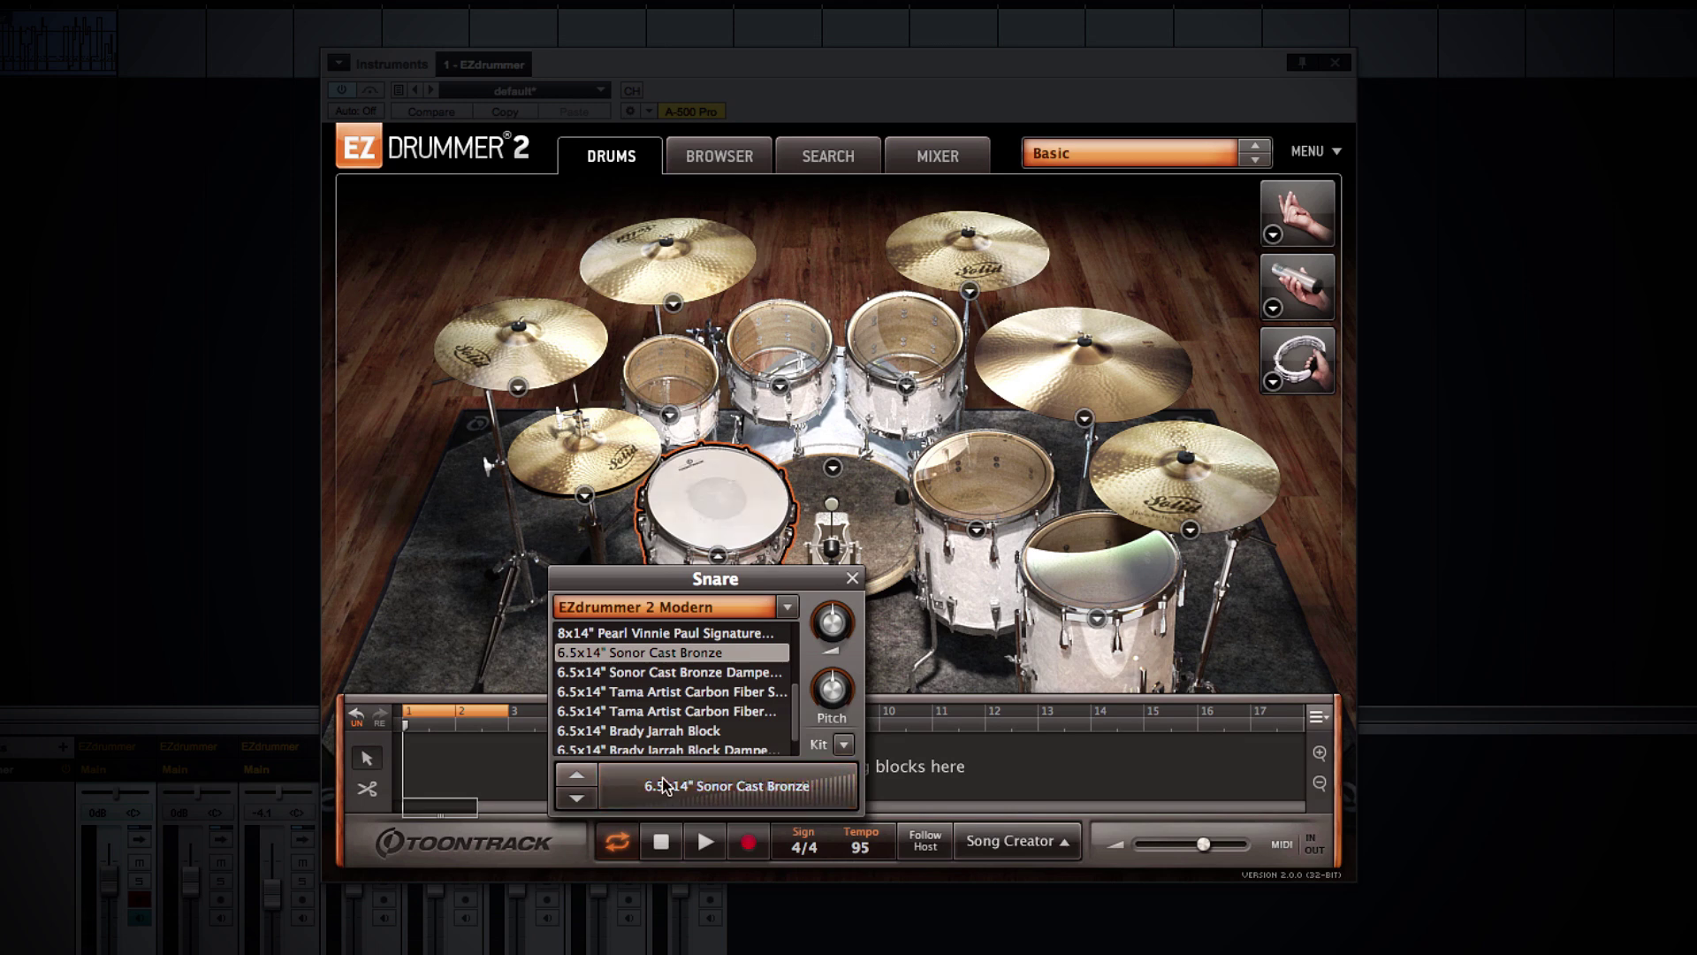
scroll(667, 791, "up", 10)
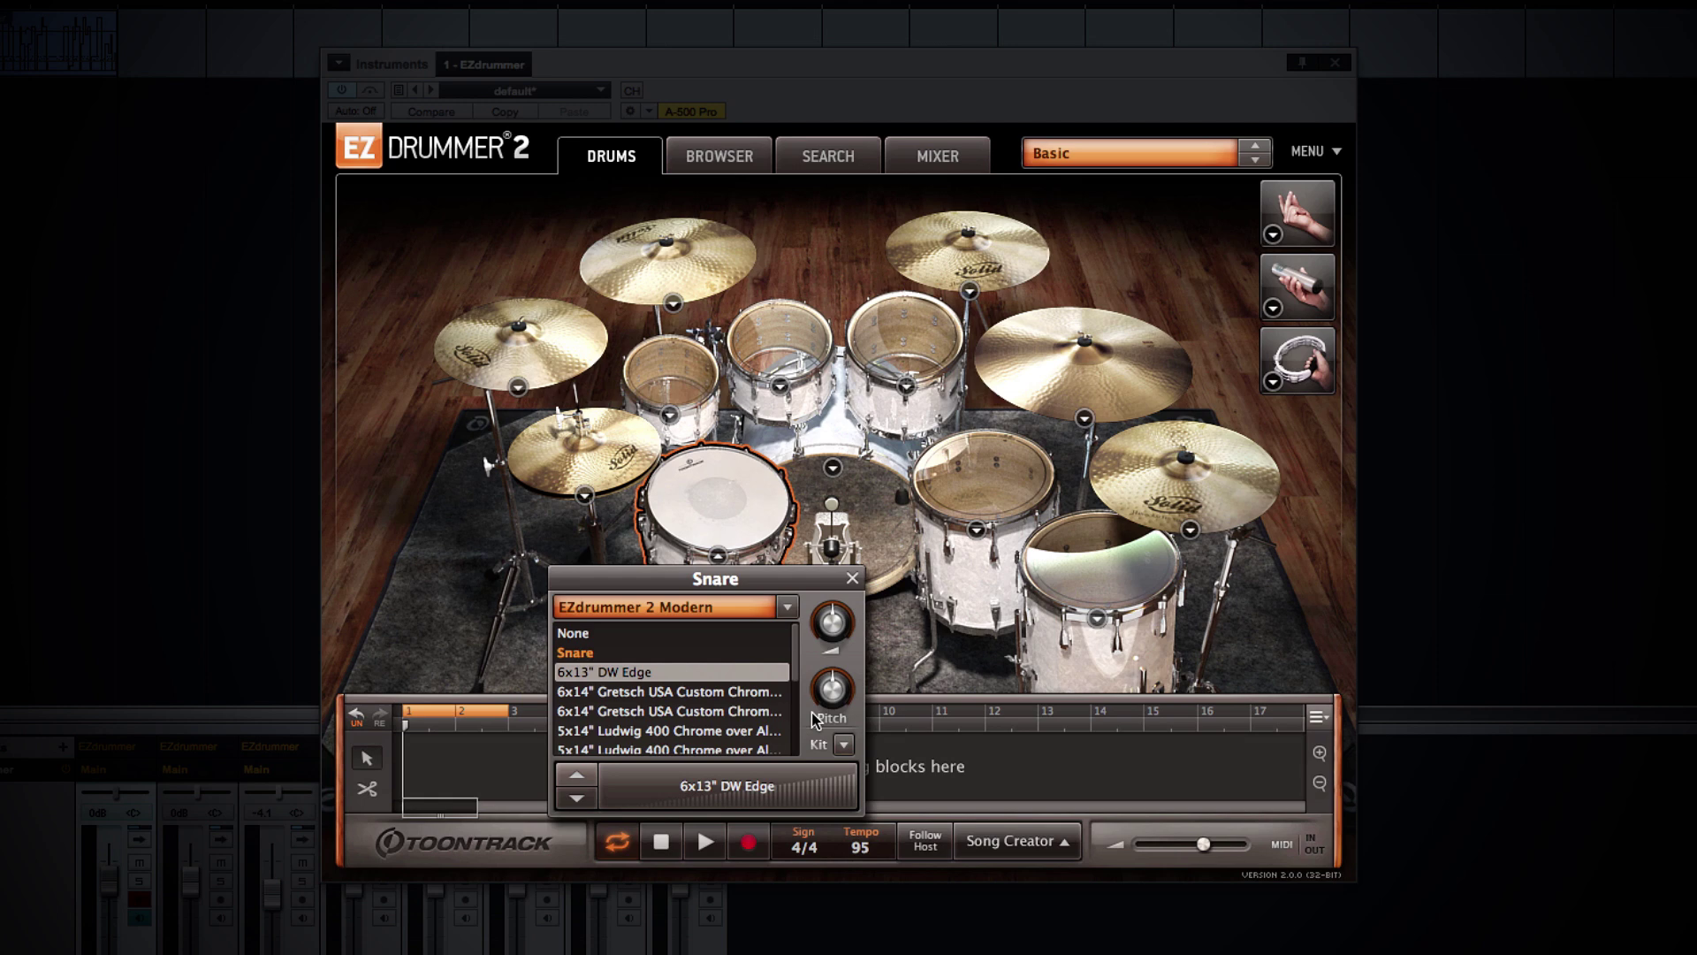
Turn the snare volume down to -4.7 dB, retune its pitch, and close the snare panel.
left_click_drag(831, 694, 822, 640)
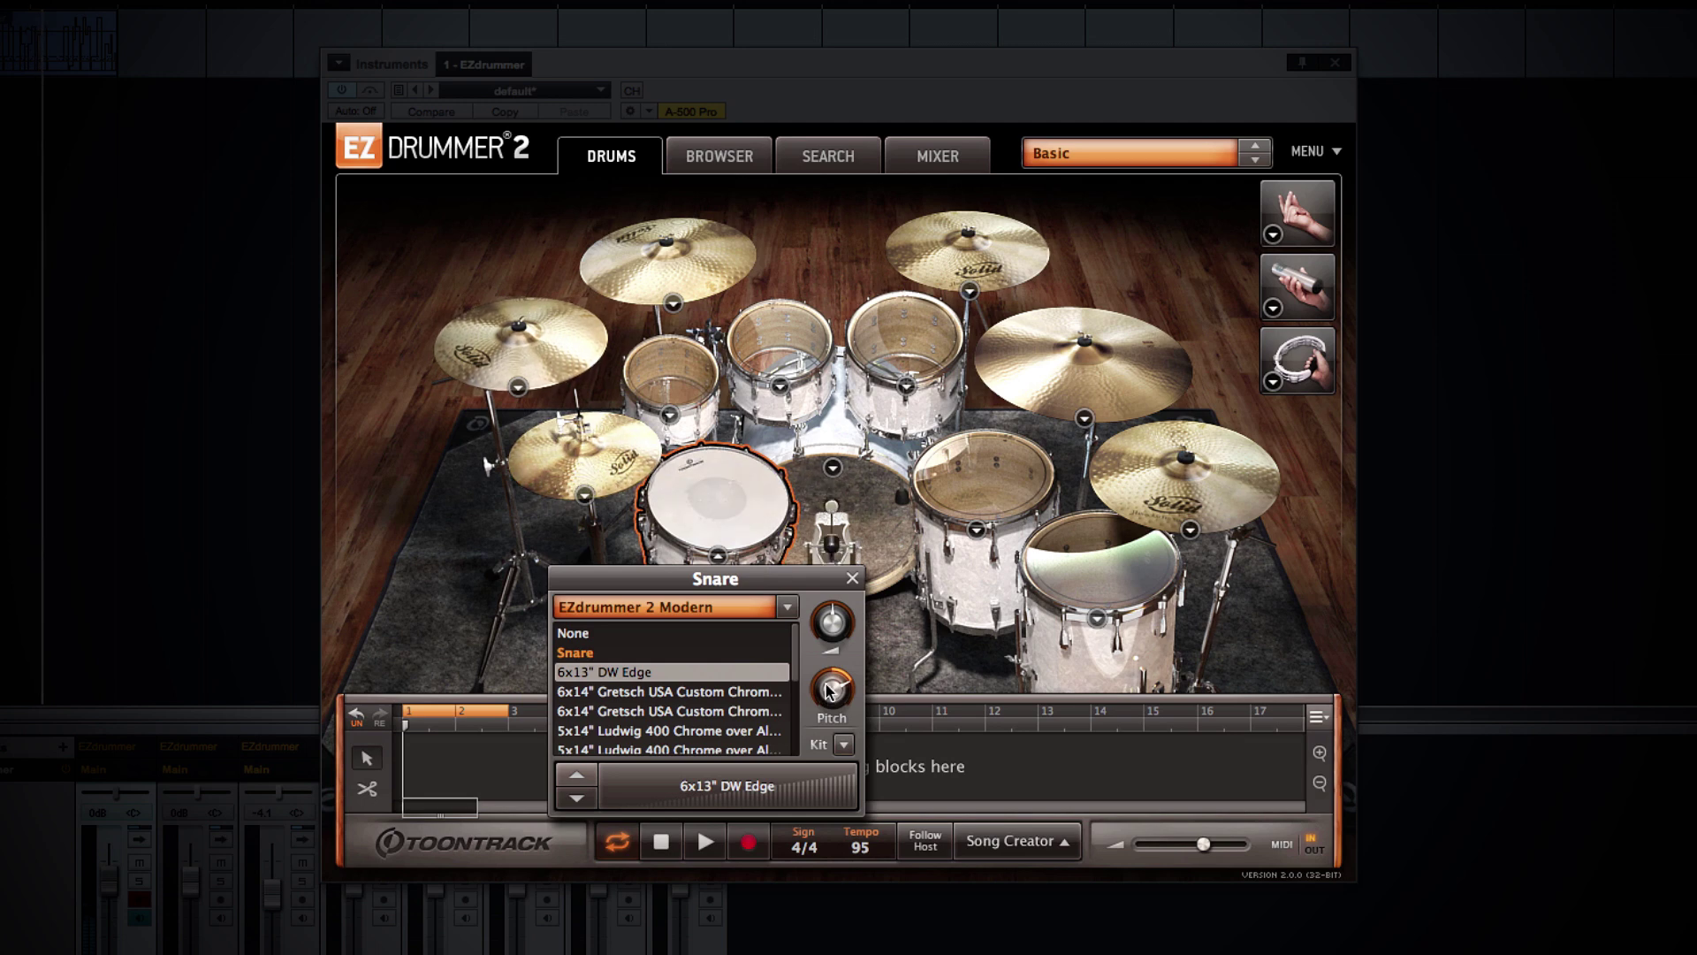
left_click_drag(825, 692, 825, 770)
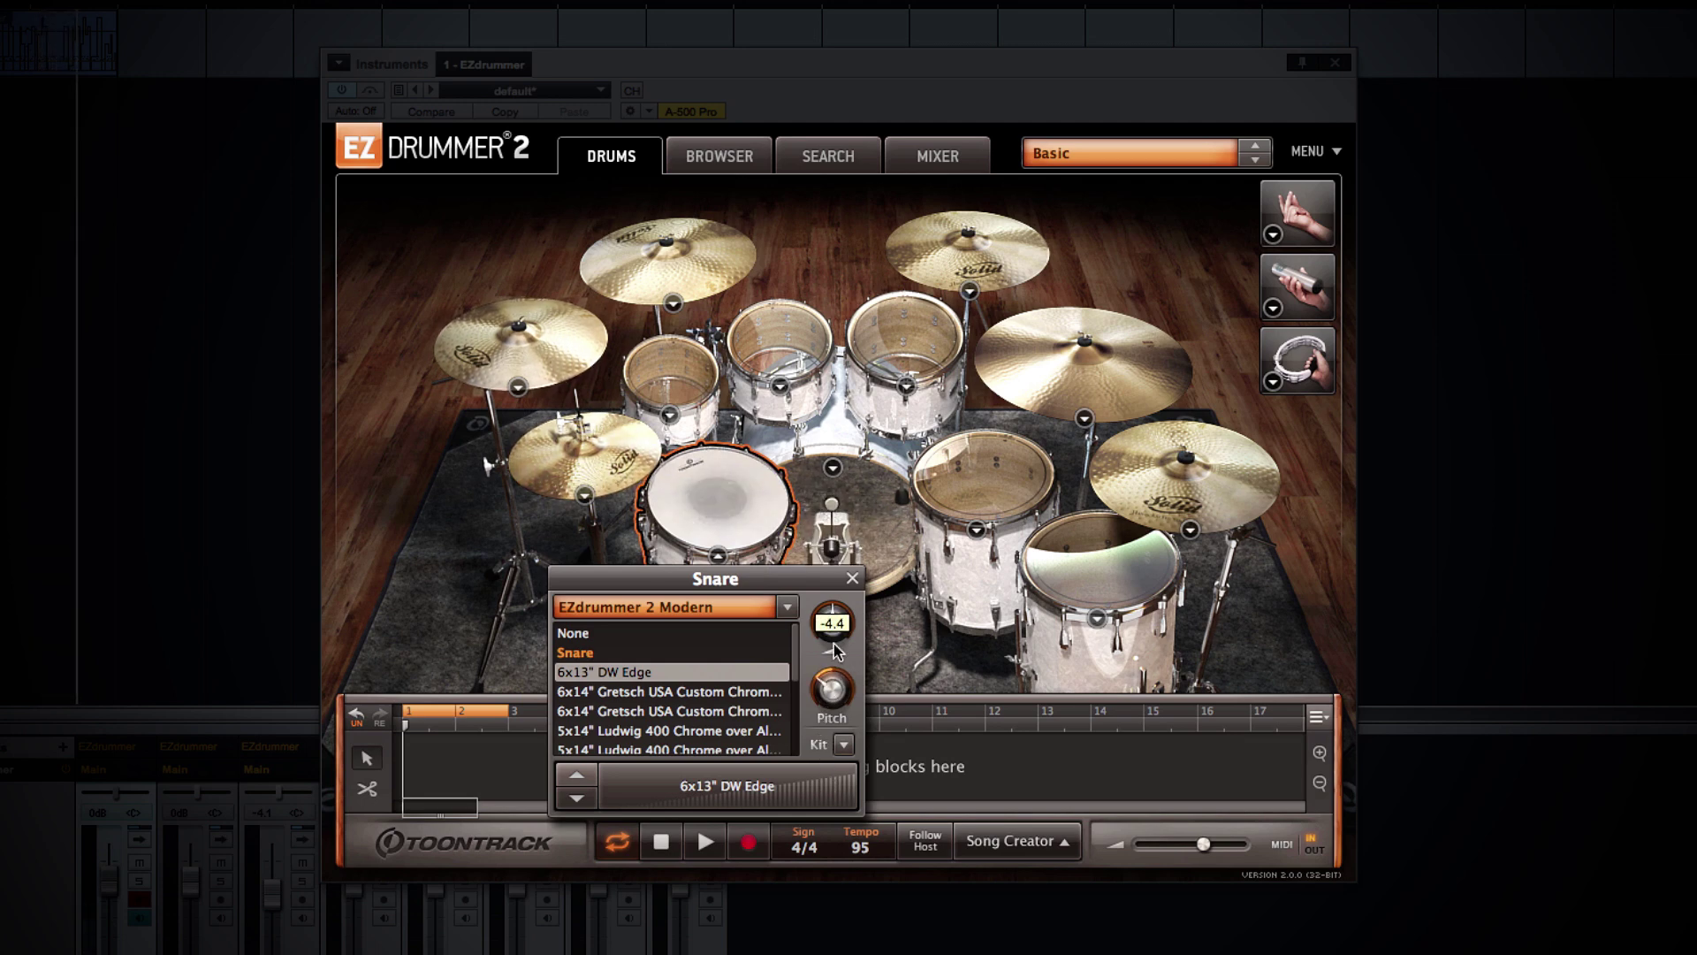
left_click_drag(826, 625, 831, 708)
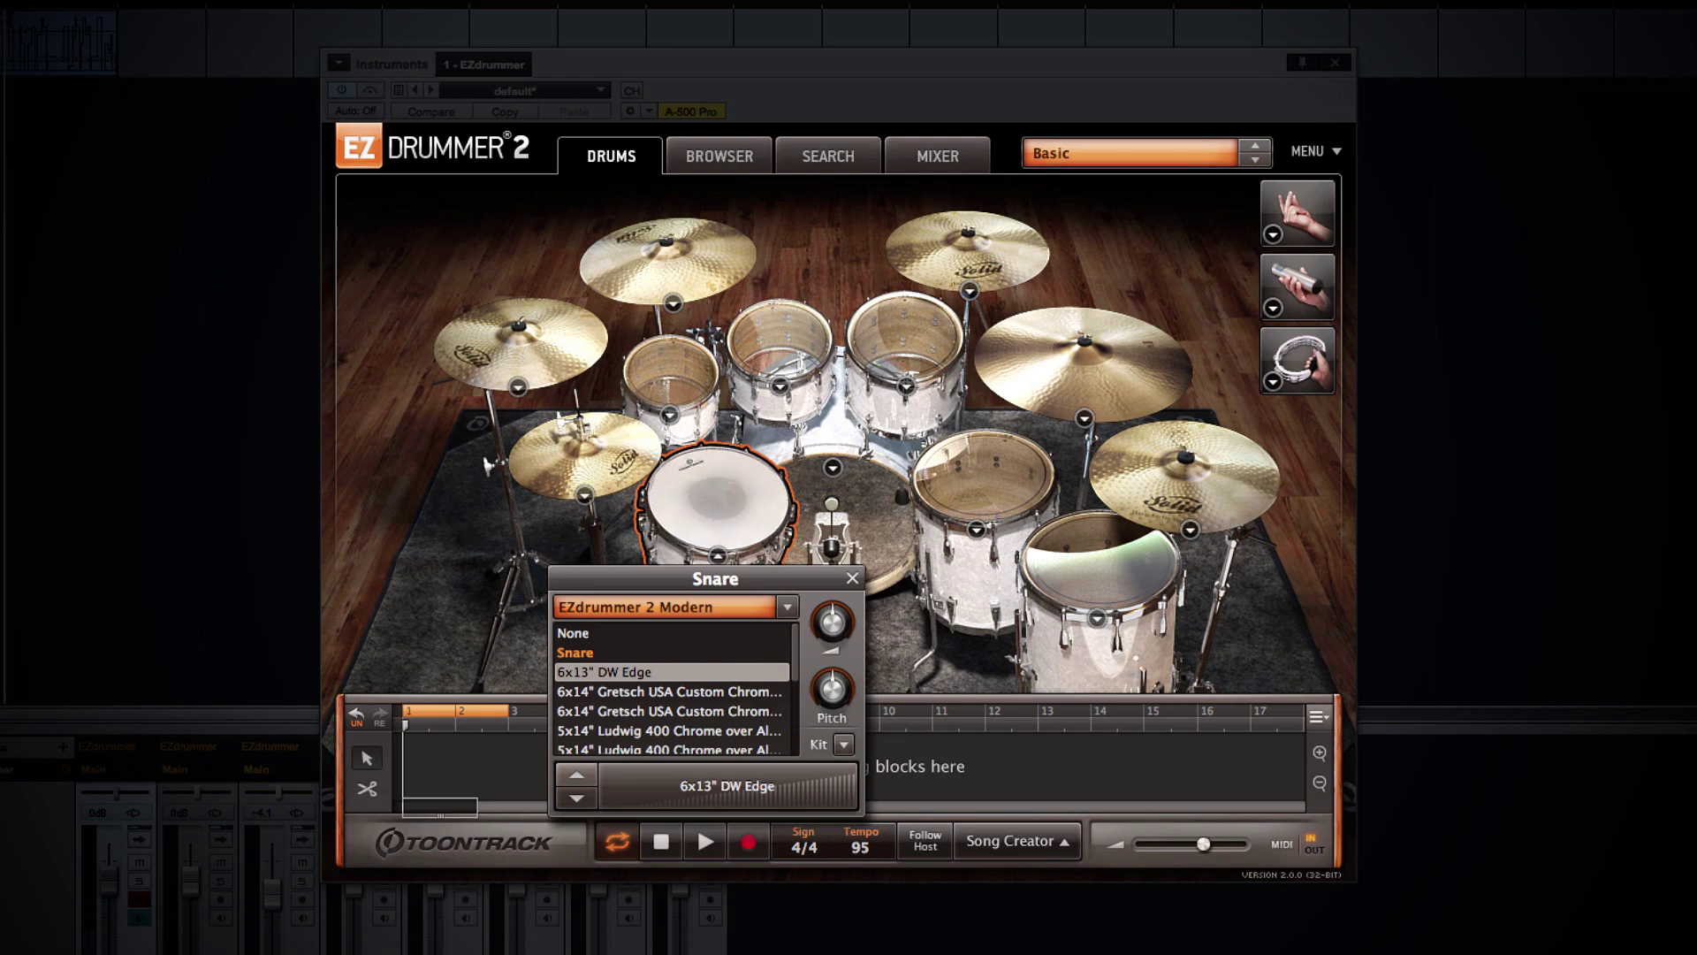
left_click(853, 579)
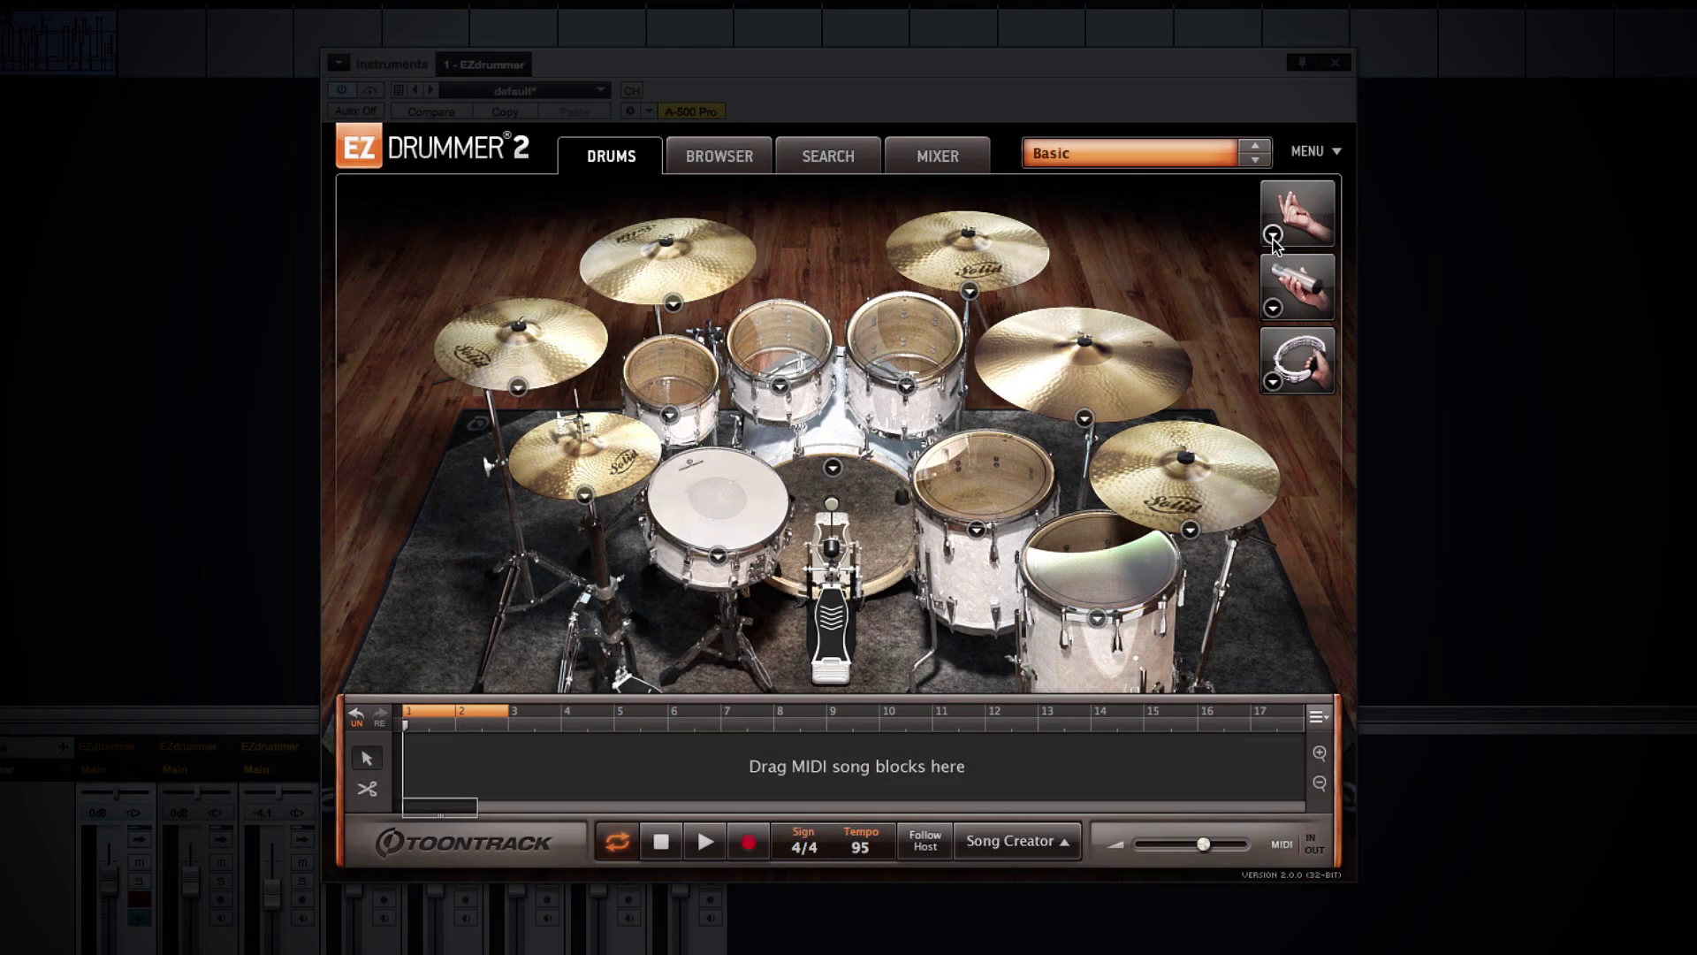
Try Group Claps and Single Claps on the clap pad, settling on Single Snaps.
left_click(1273, 234)
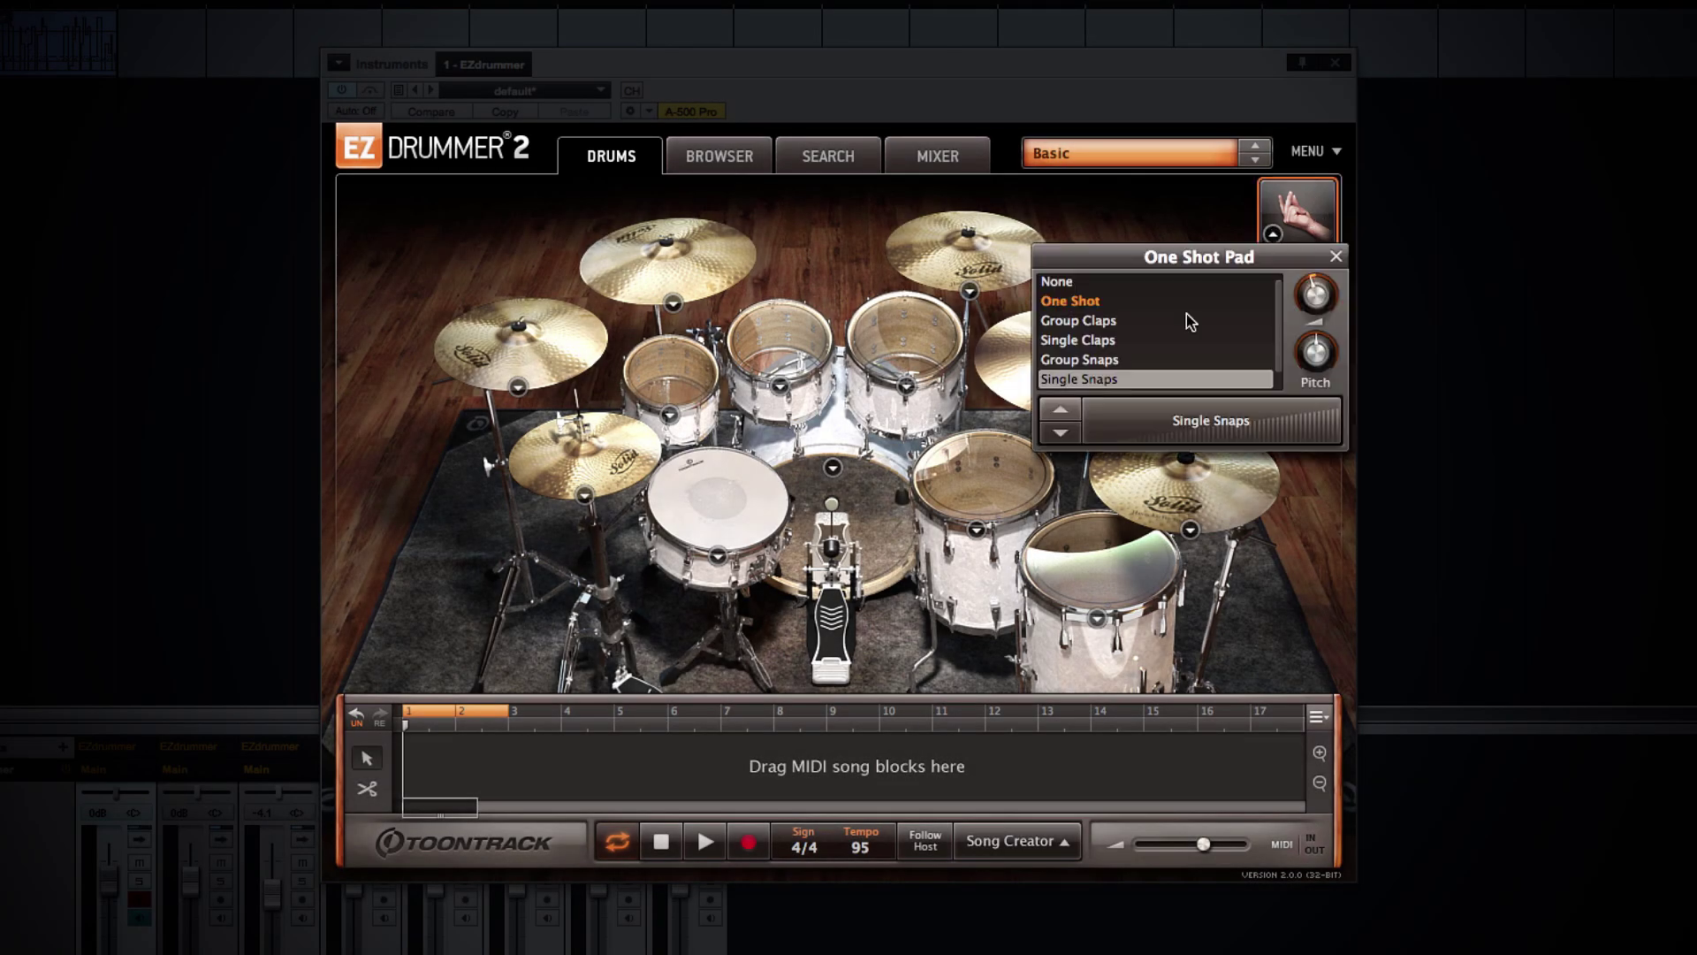
left_click(1095, 325)
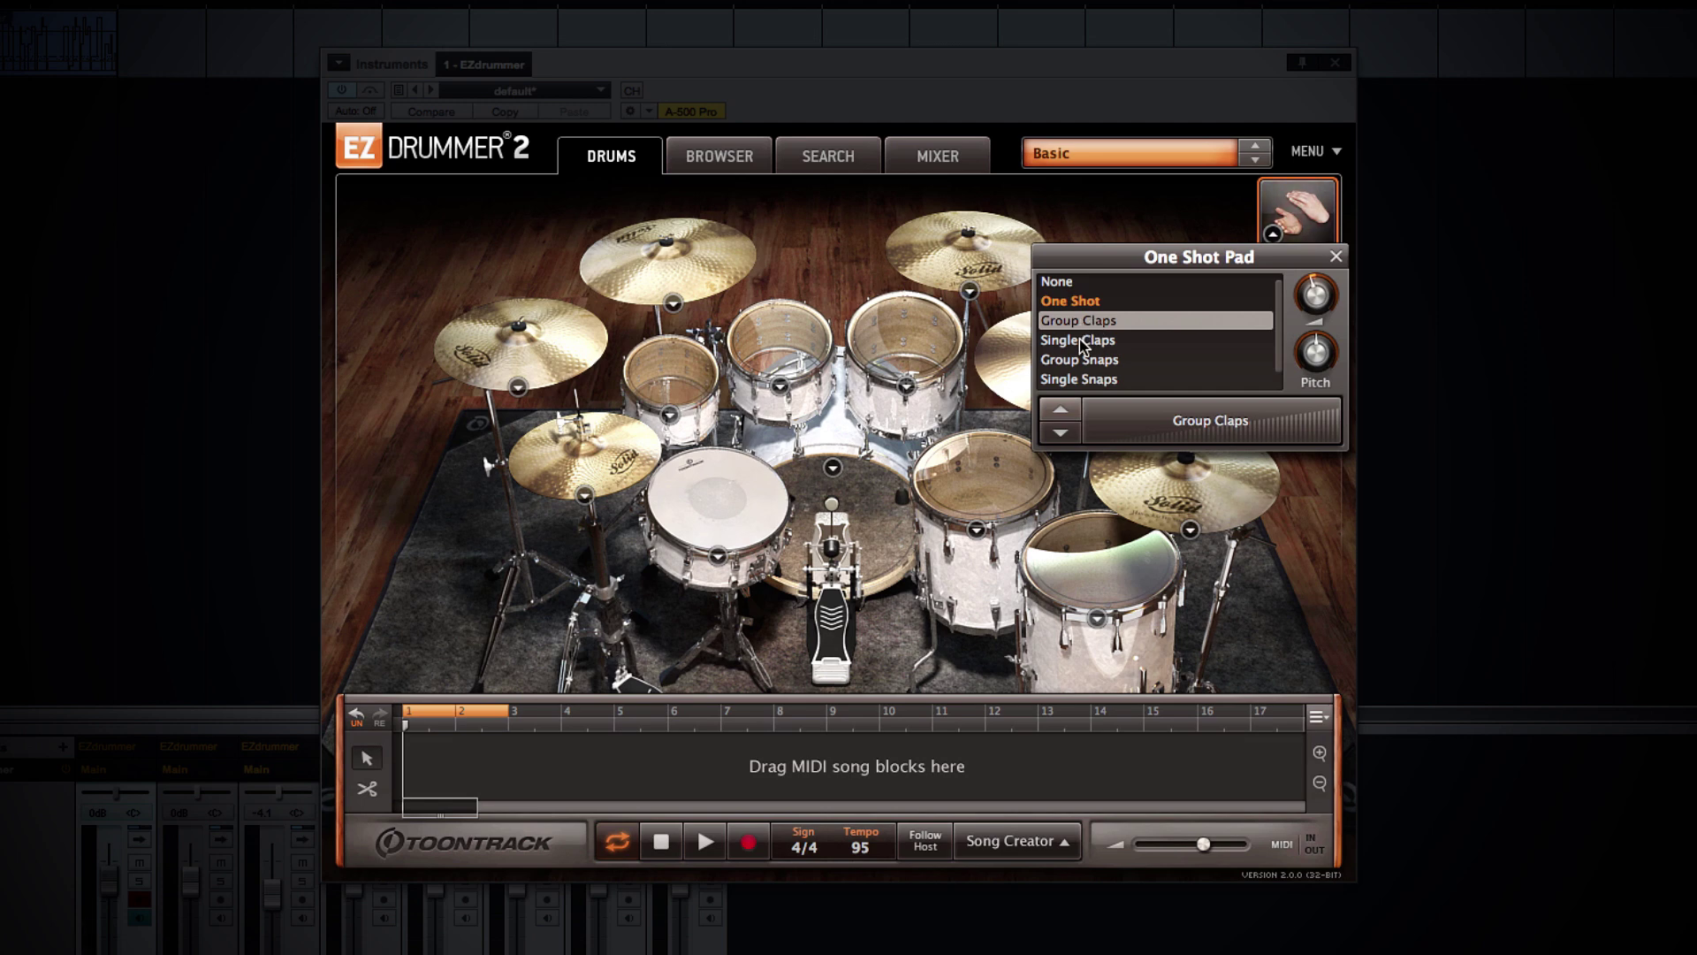
left_click(1083, 341)
left_click(1086, 359)
left_click(1090, 379)
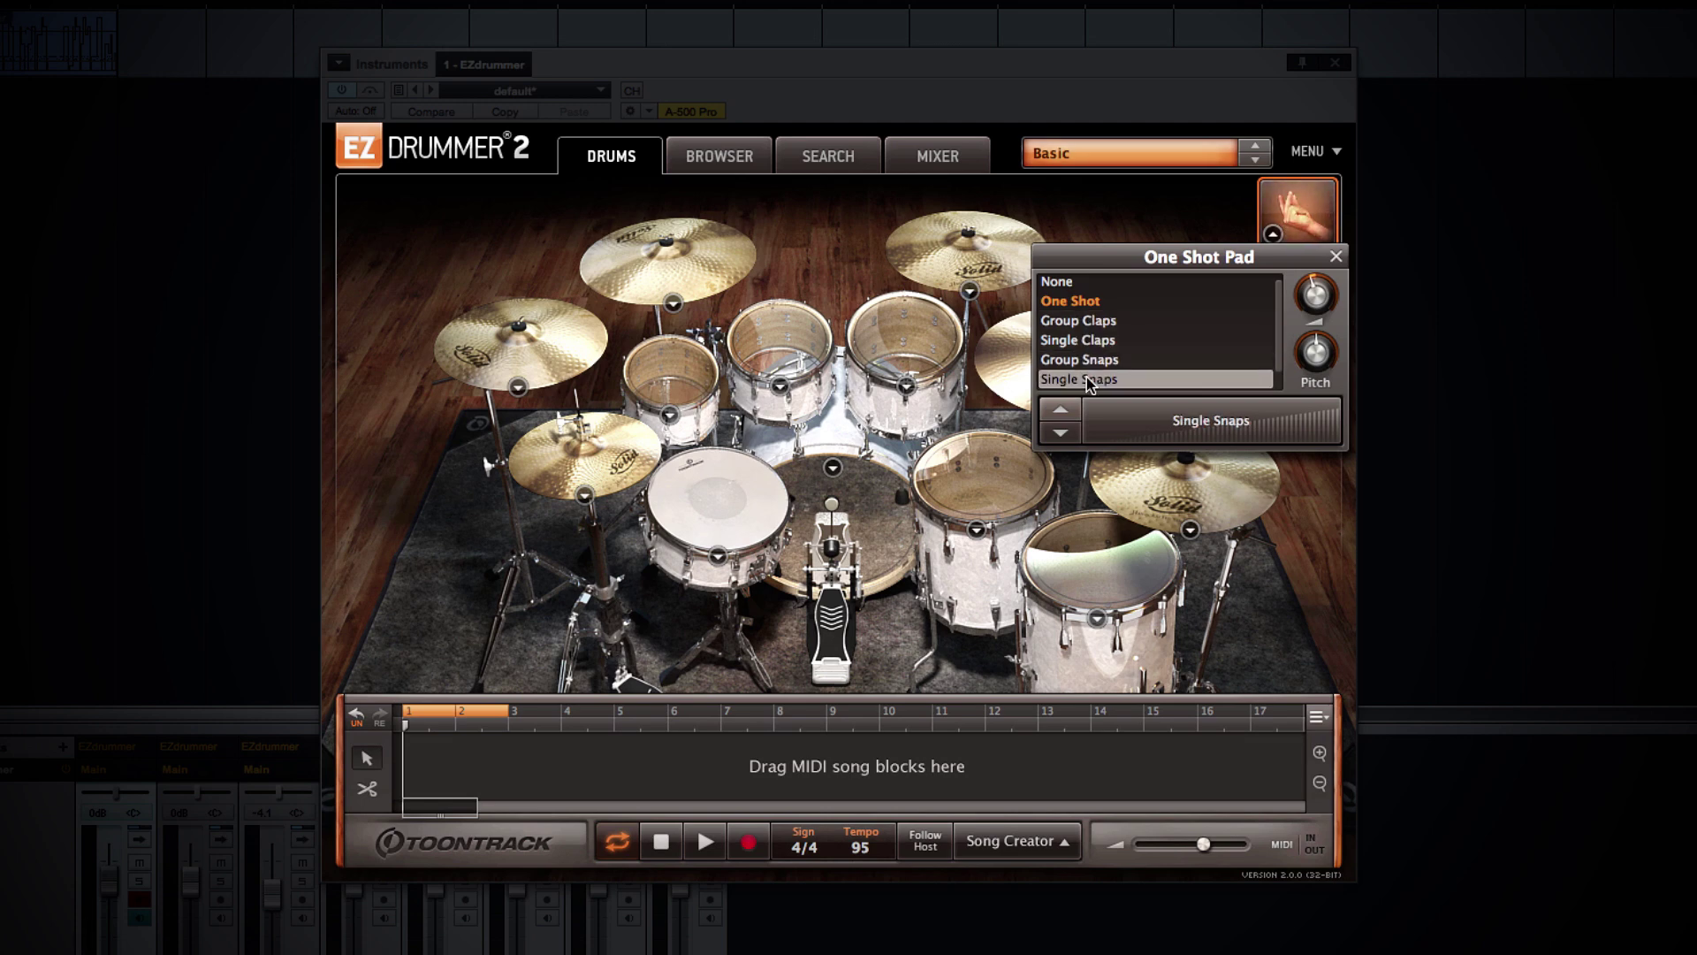
left_click(1273, 234)
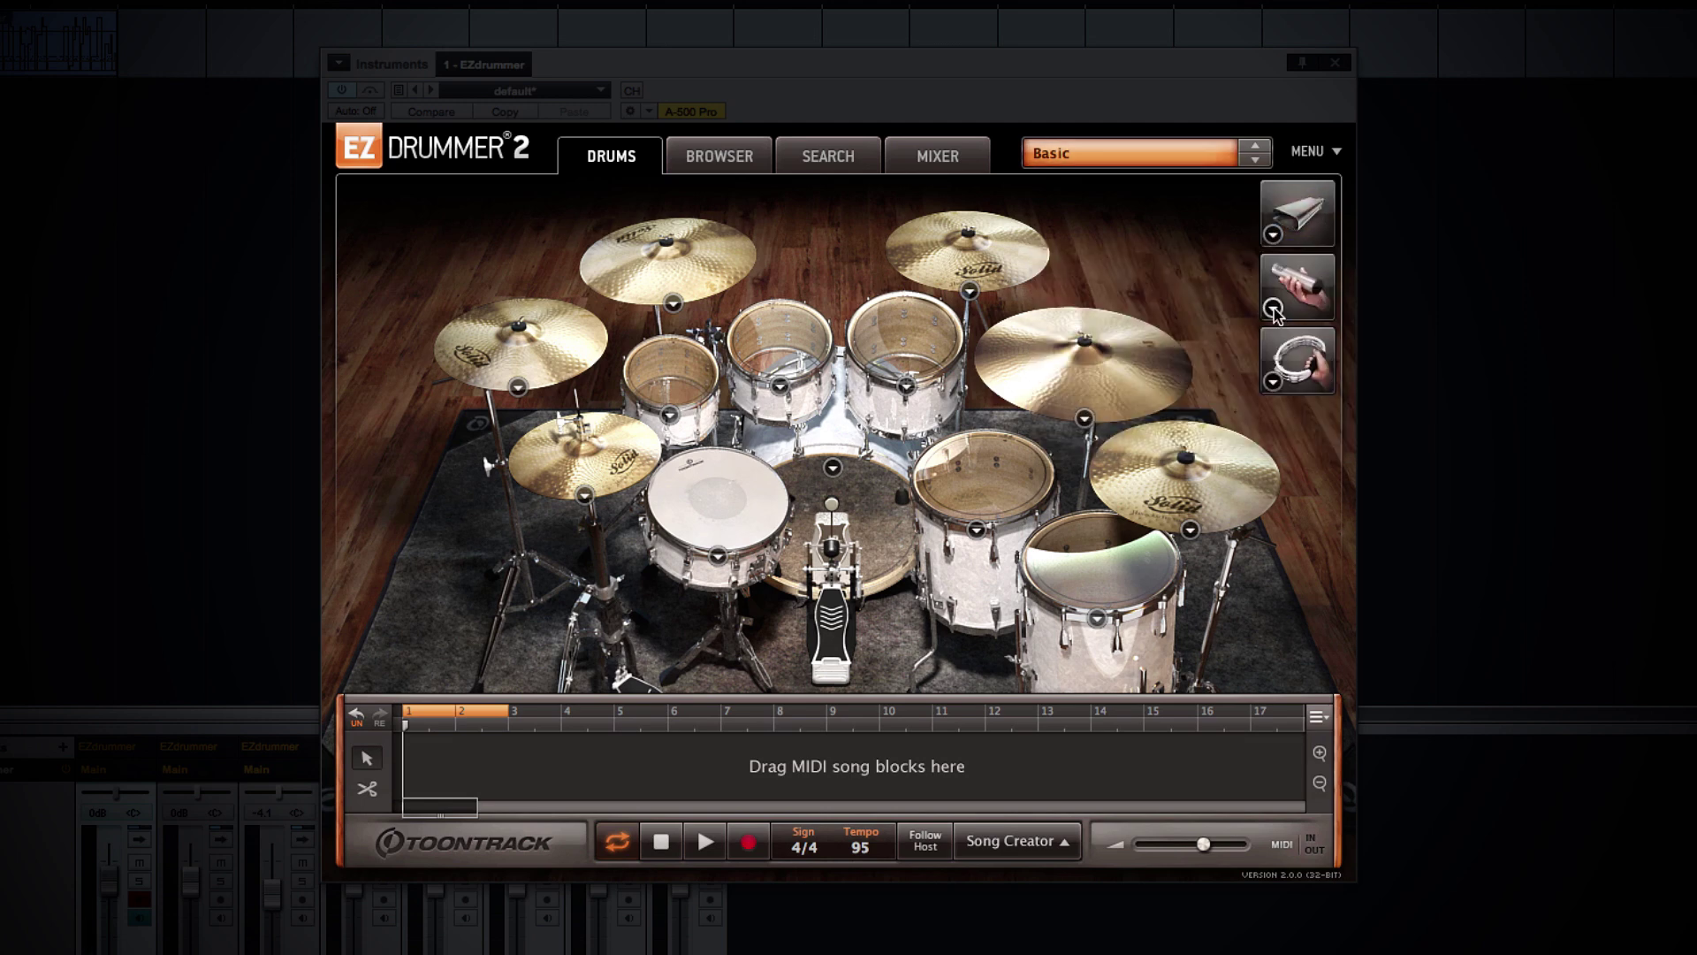
Step through the shaker pad sounds and set the tambourine pad to Tambourine 2.
left_click(1273, 306)
left_click(1069, 398)
left_click(1070, 417)
left_click(1070, 437)
left_click(1273, 380)
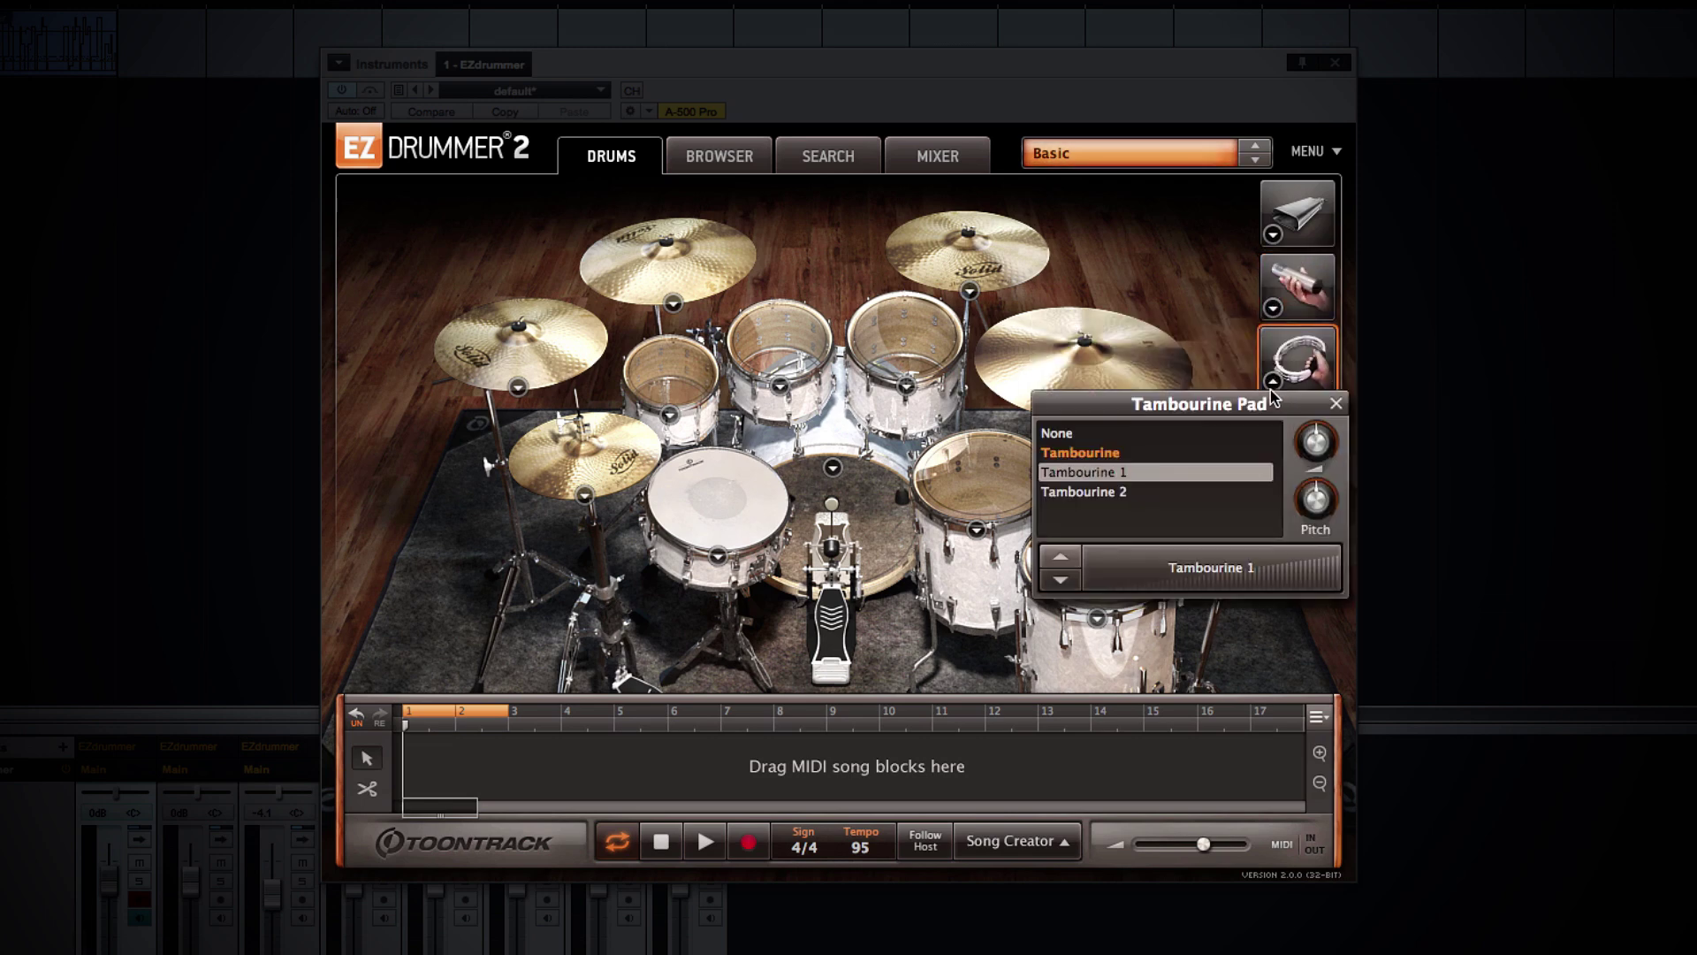
left_click(1091, 492)
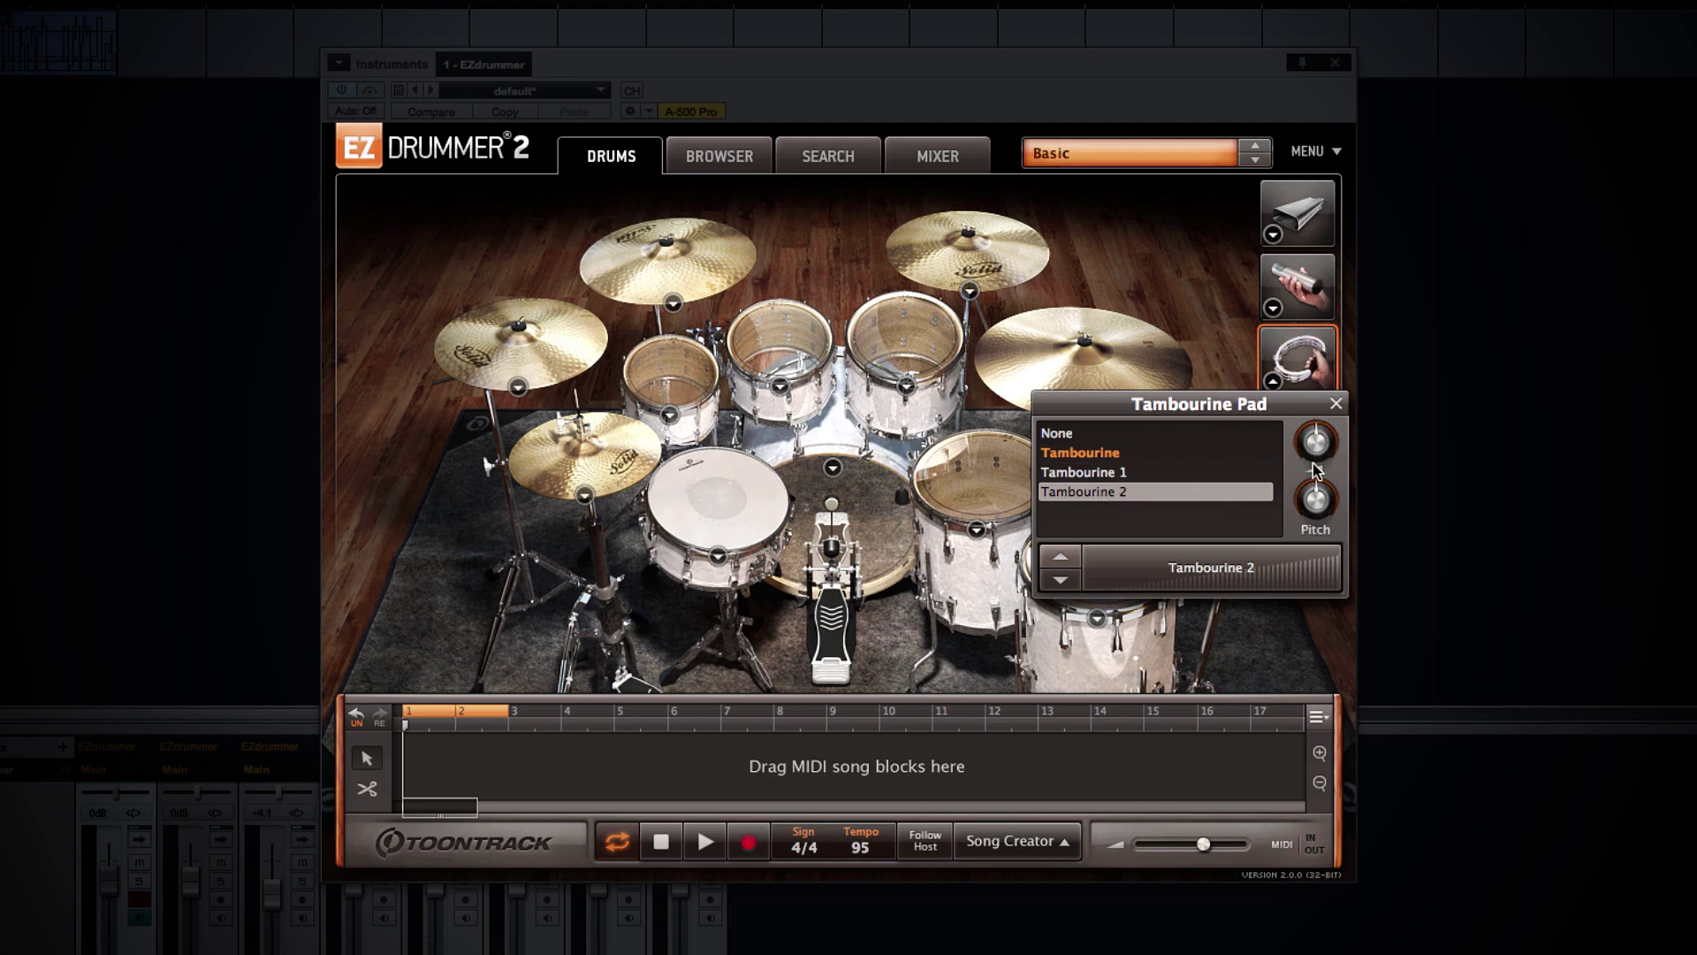
left_click(1334, 405)
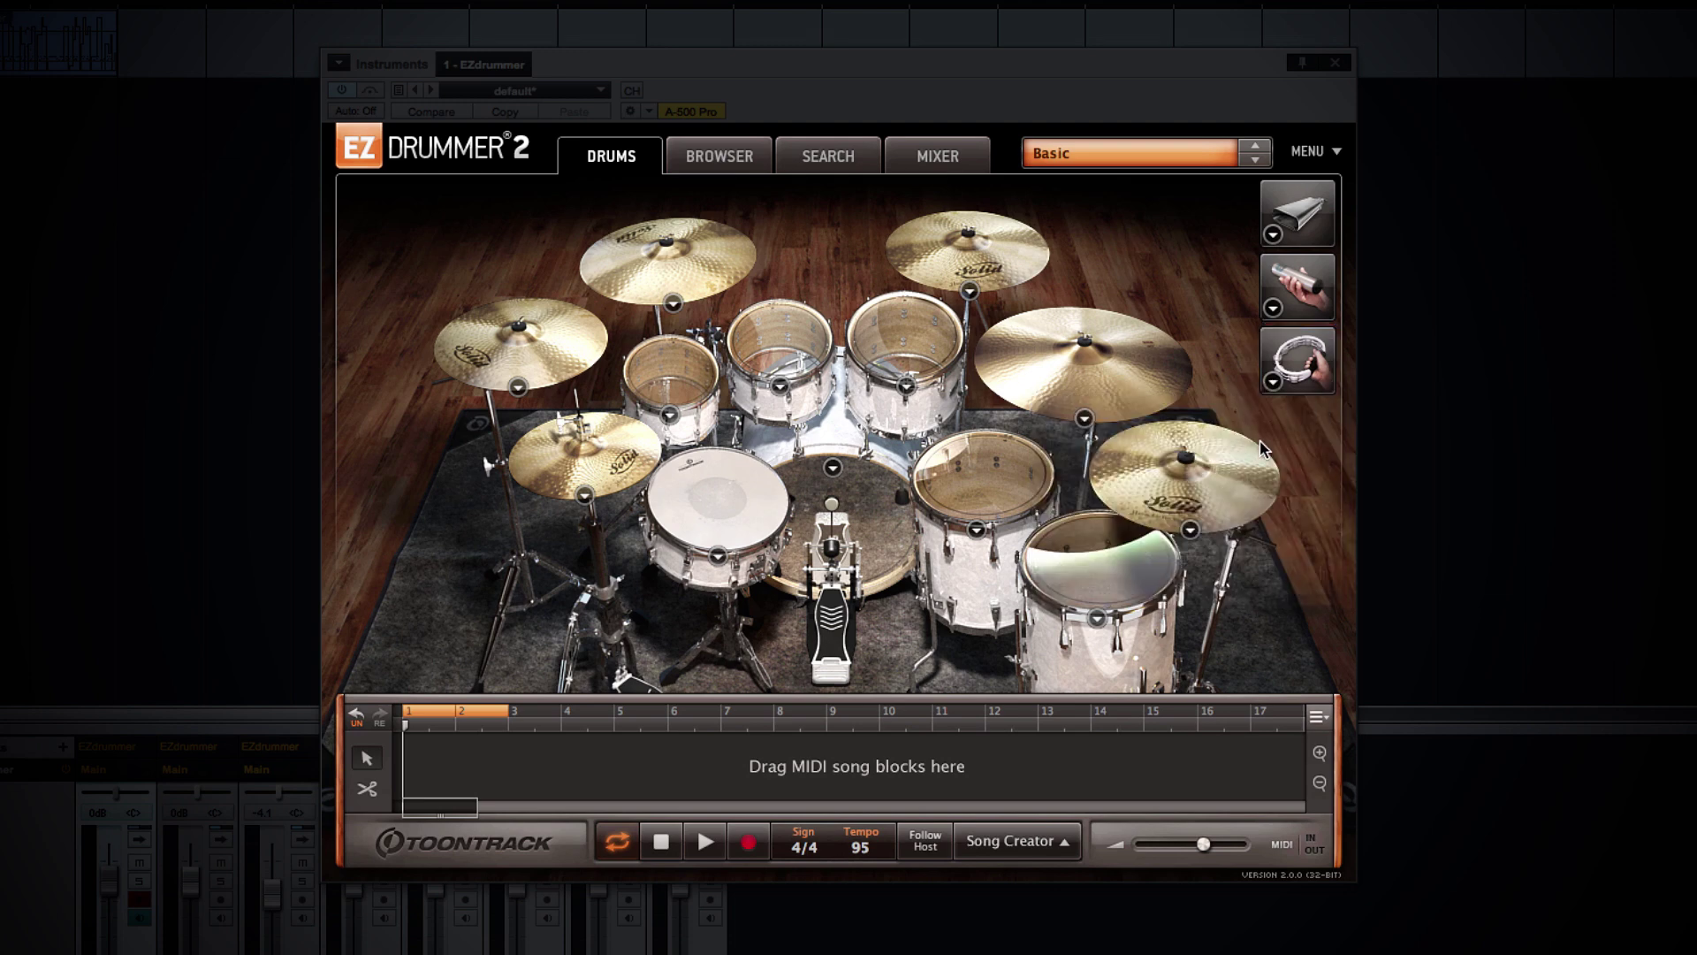
Preview Variation 01 from N.Y – Avatar > Straight 4/4 > Hats Closed Variations, then open My MIDI Grooves.
left_click(741, 168)
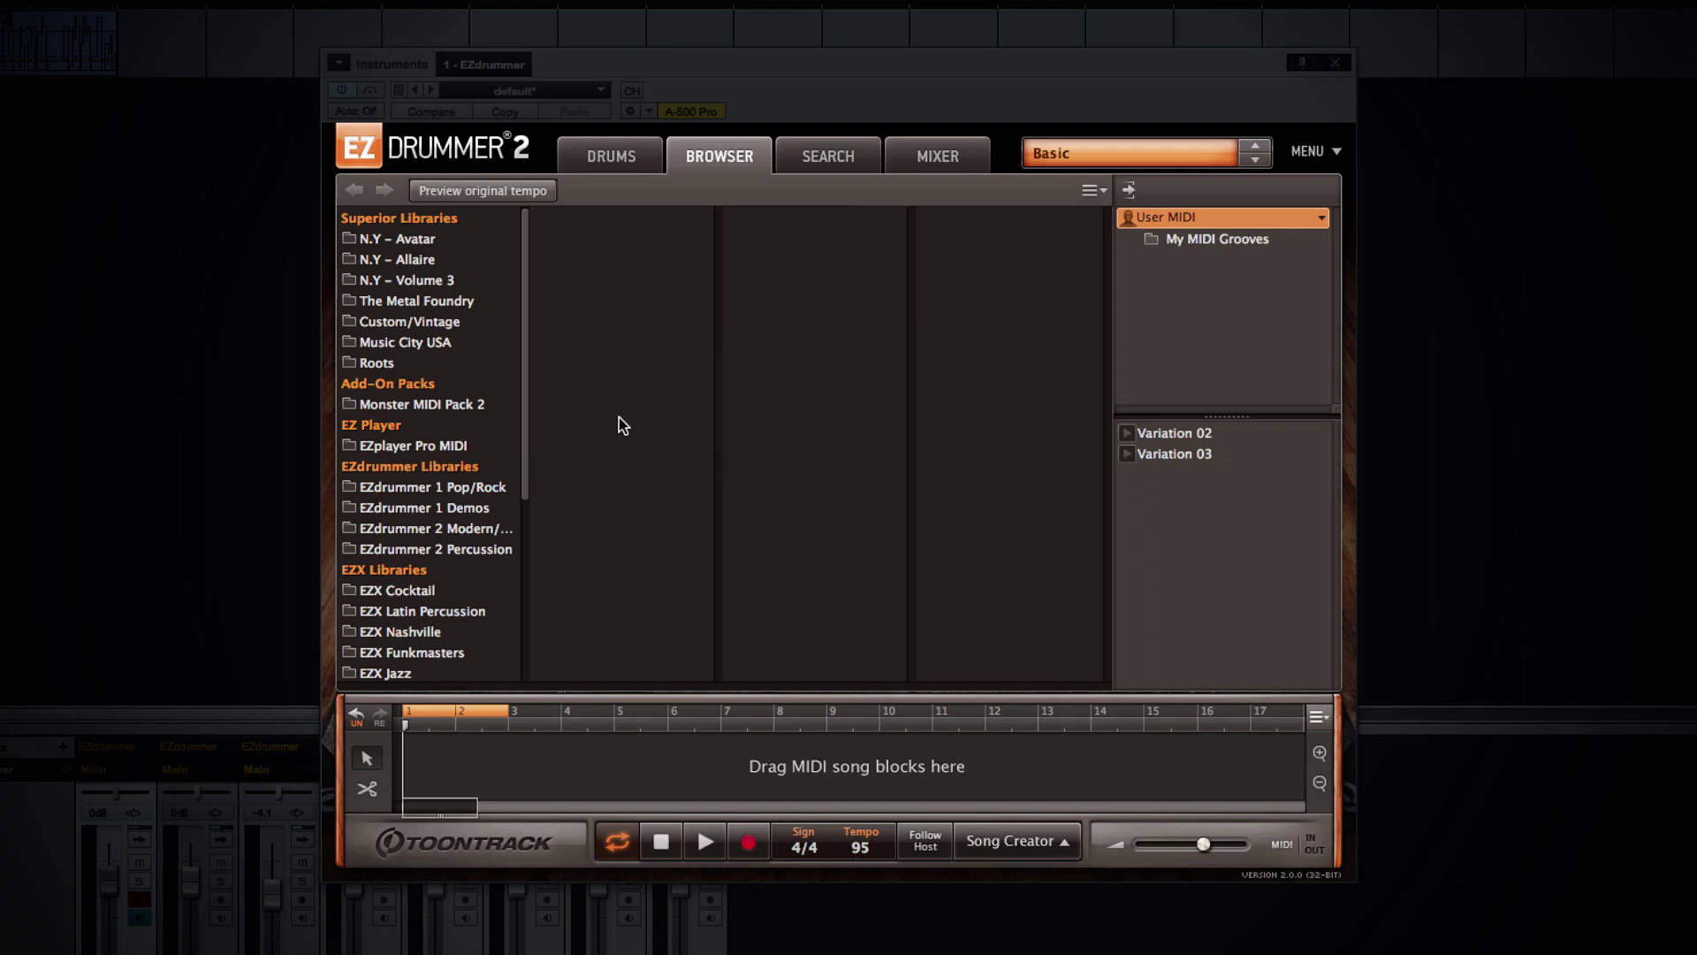
left_click(392, 248)
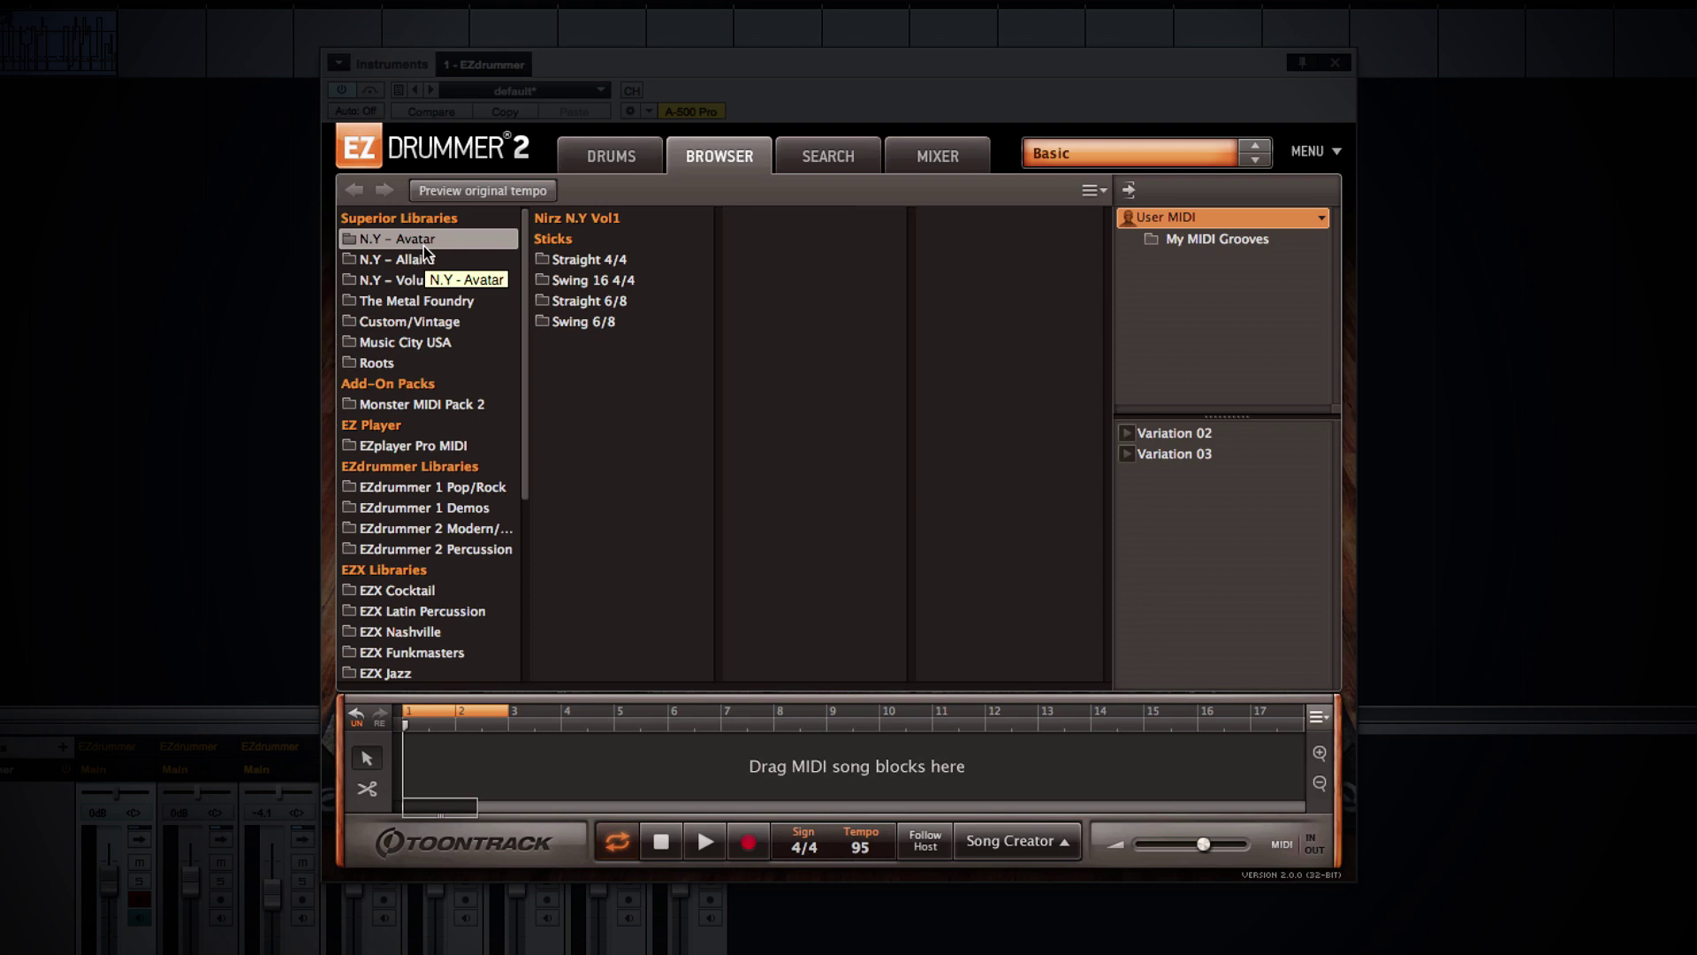
left_click(587, 262)
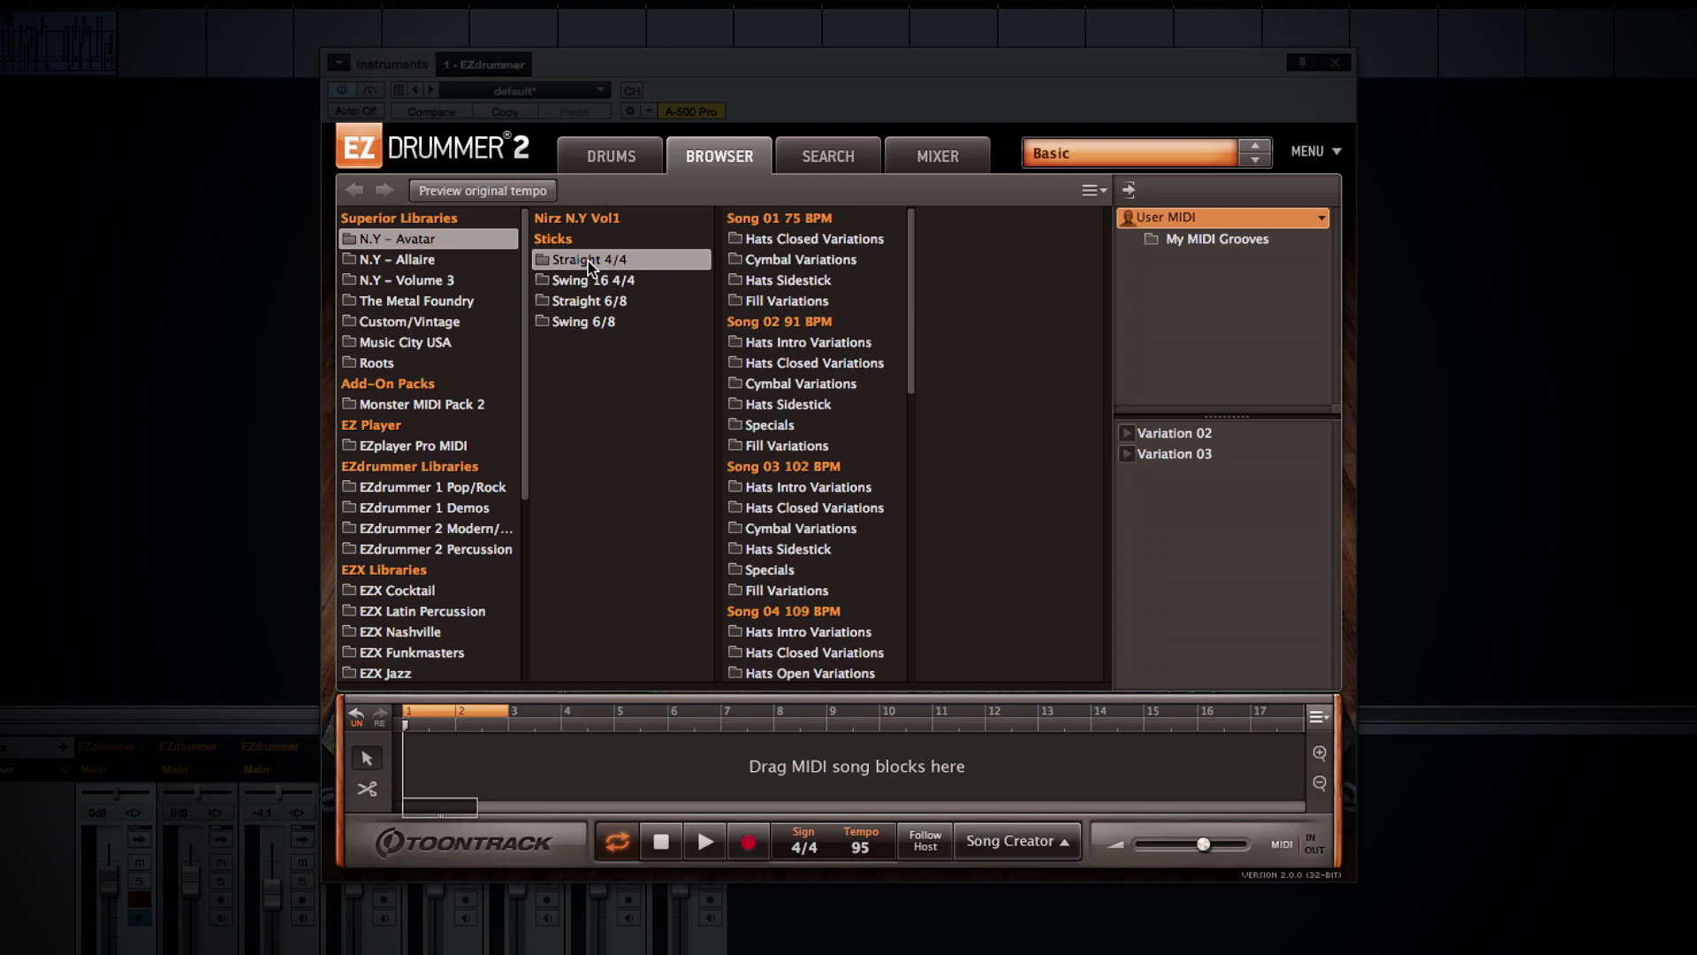
left_click(796, 240)
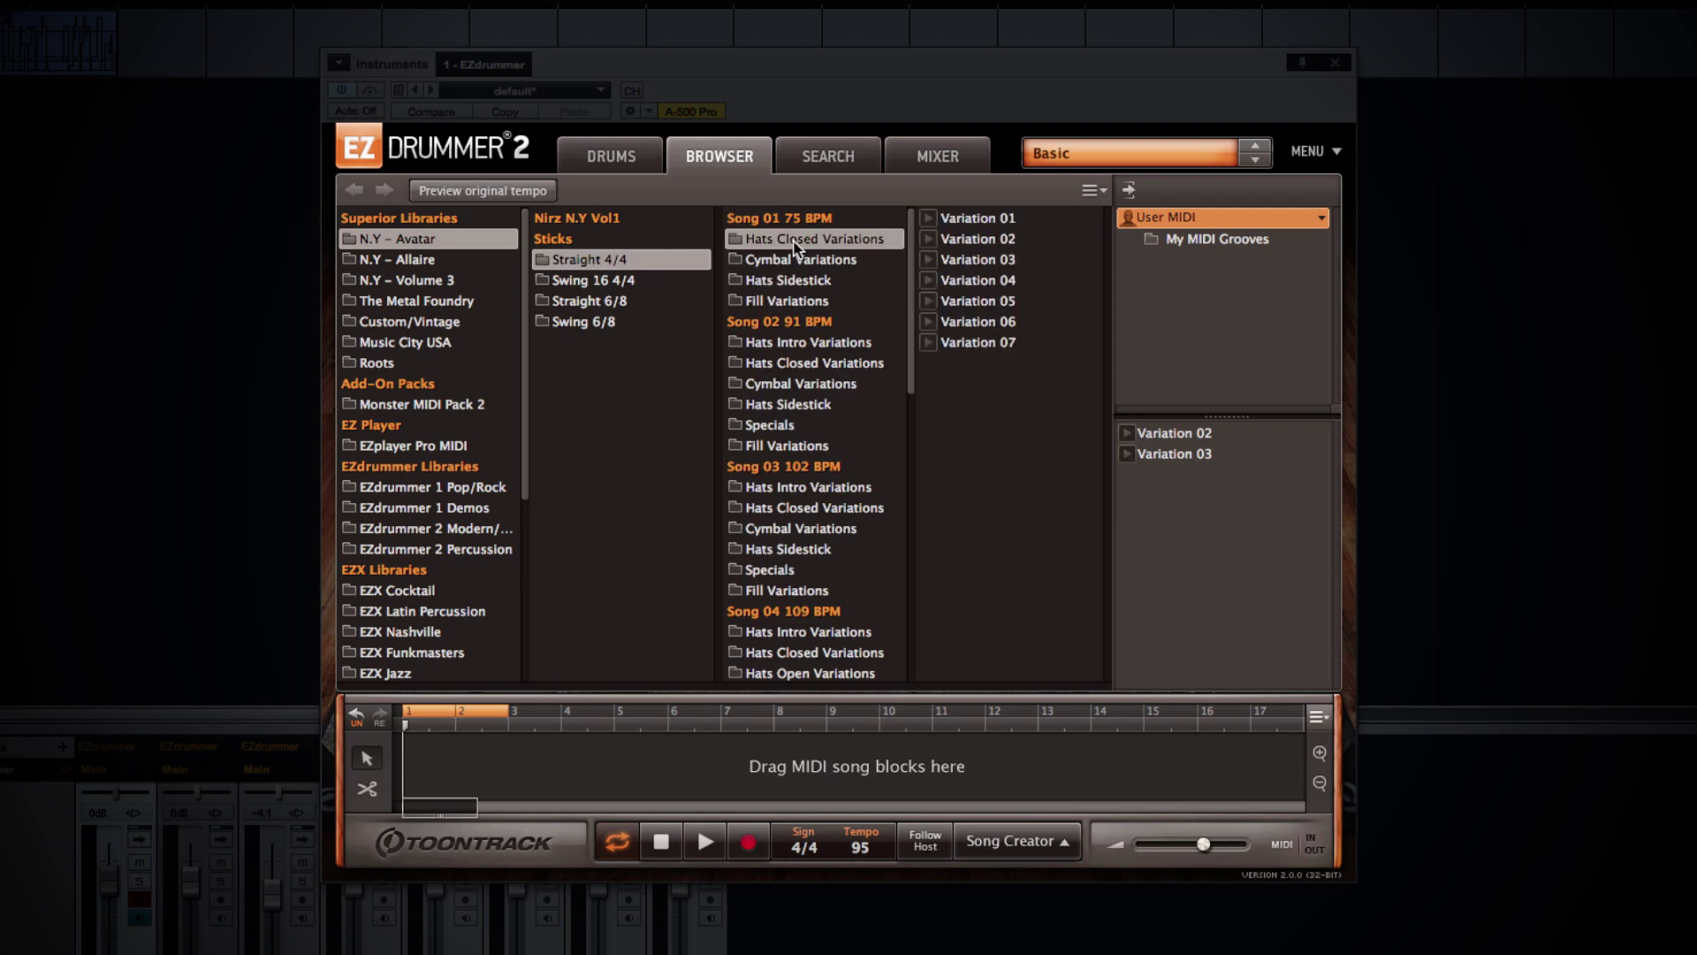
left_click(928, 217)
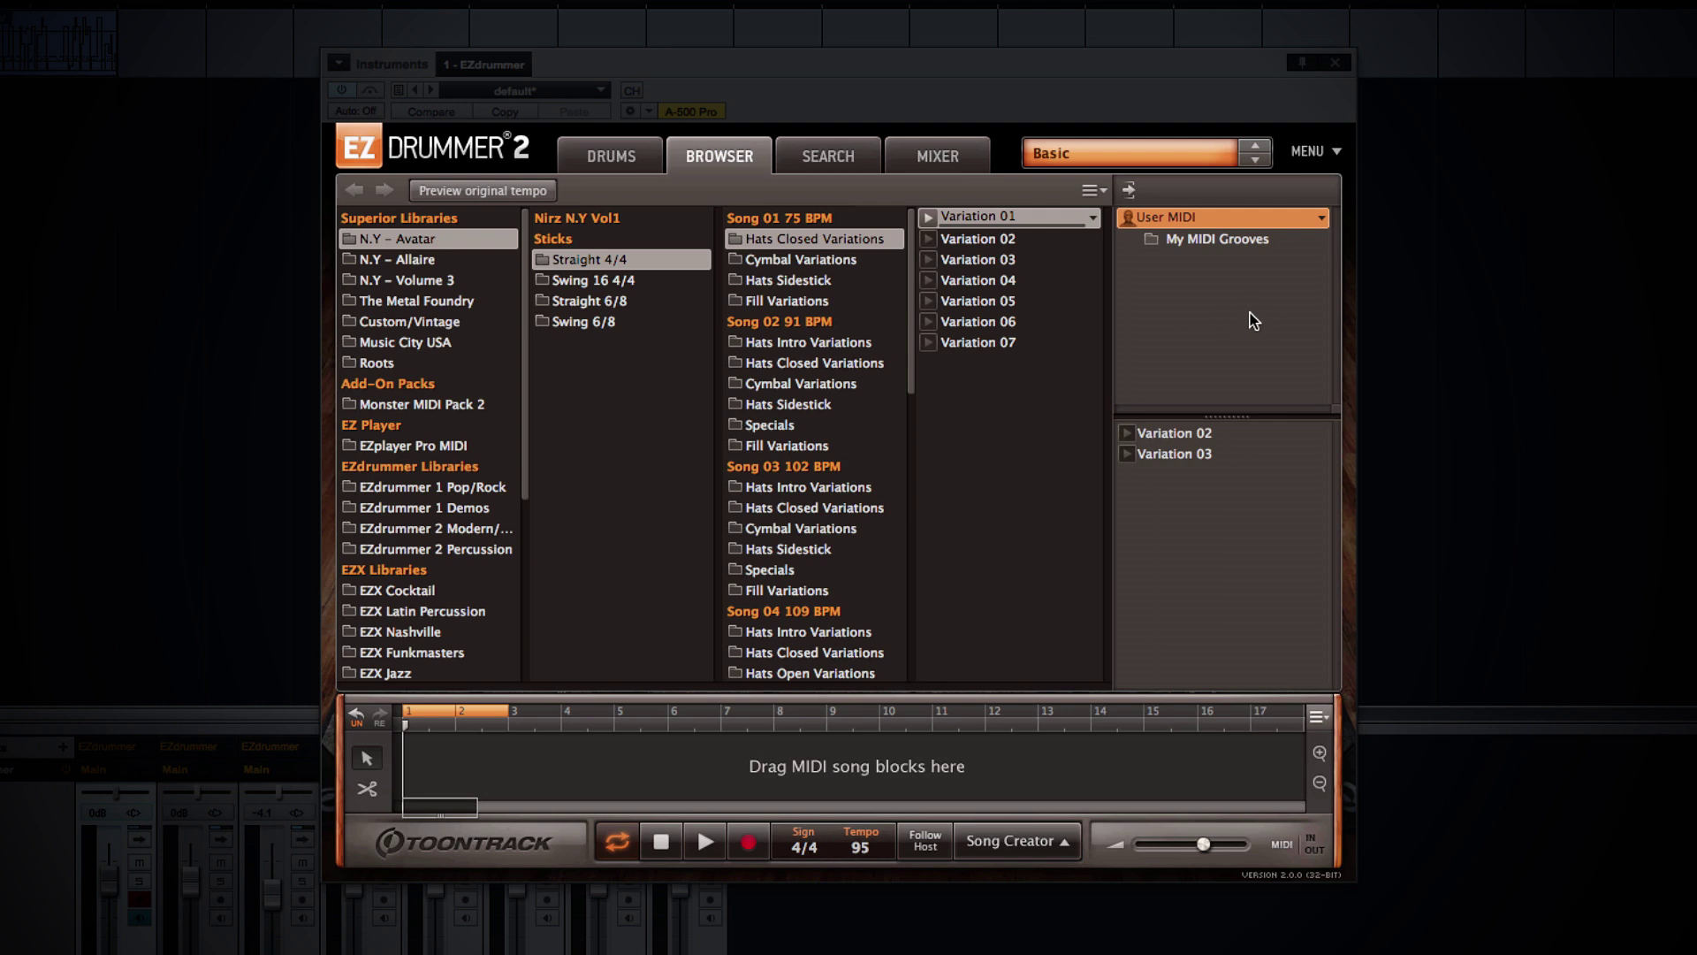
left_click(1232, 240)
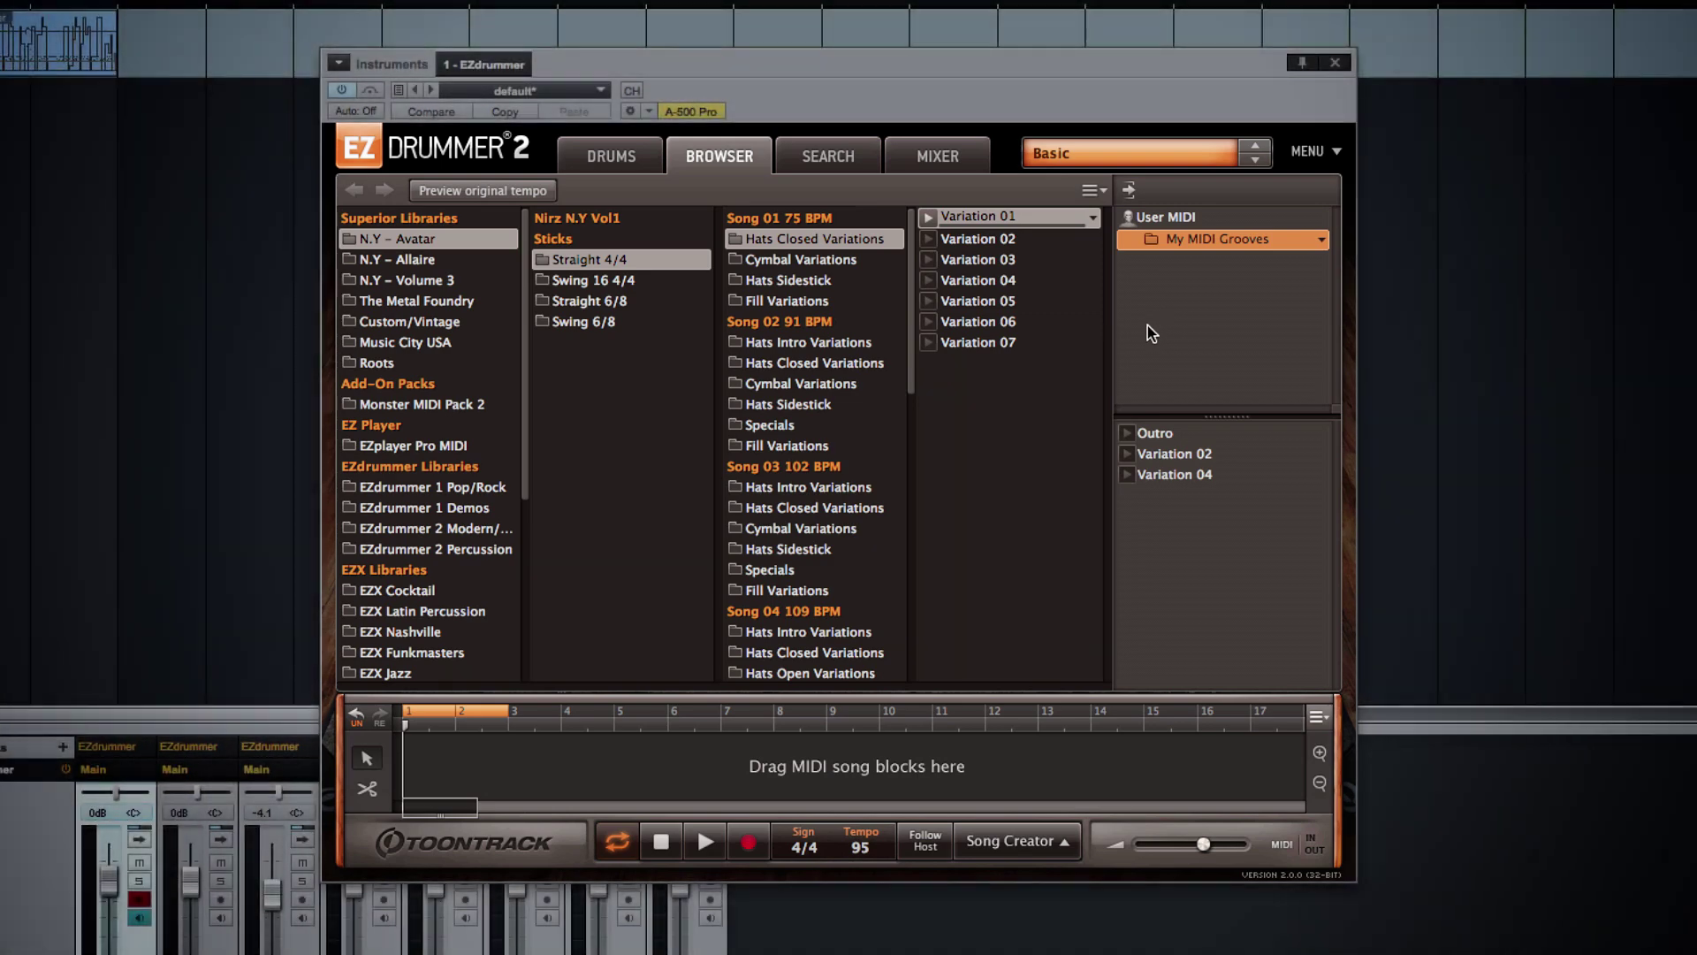
Add a new folder named 'Favorites' under User MIDI.
right_click(1162, 216)
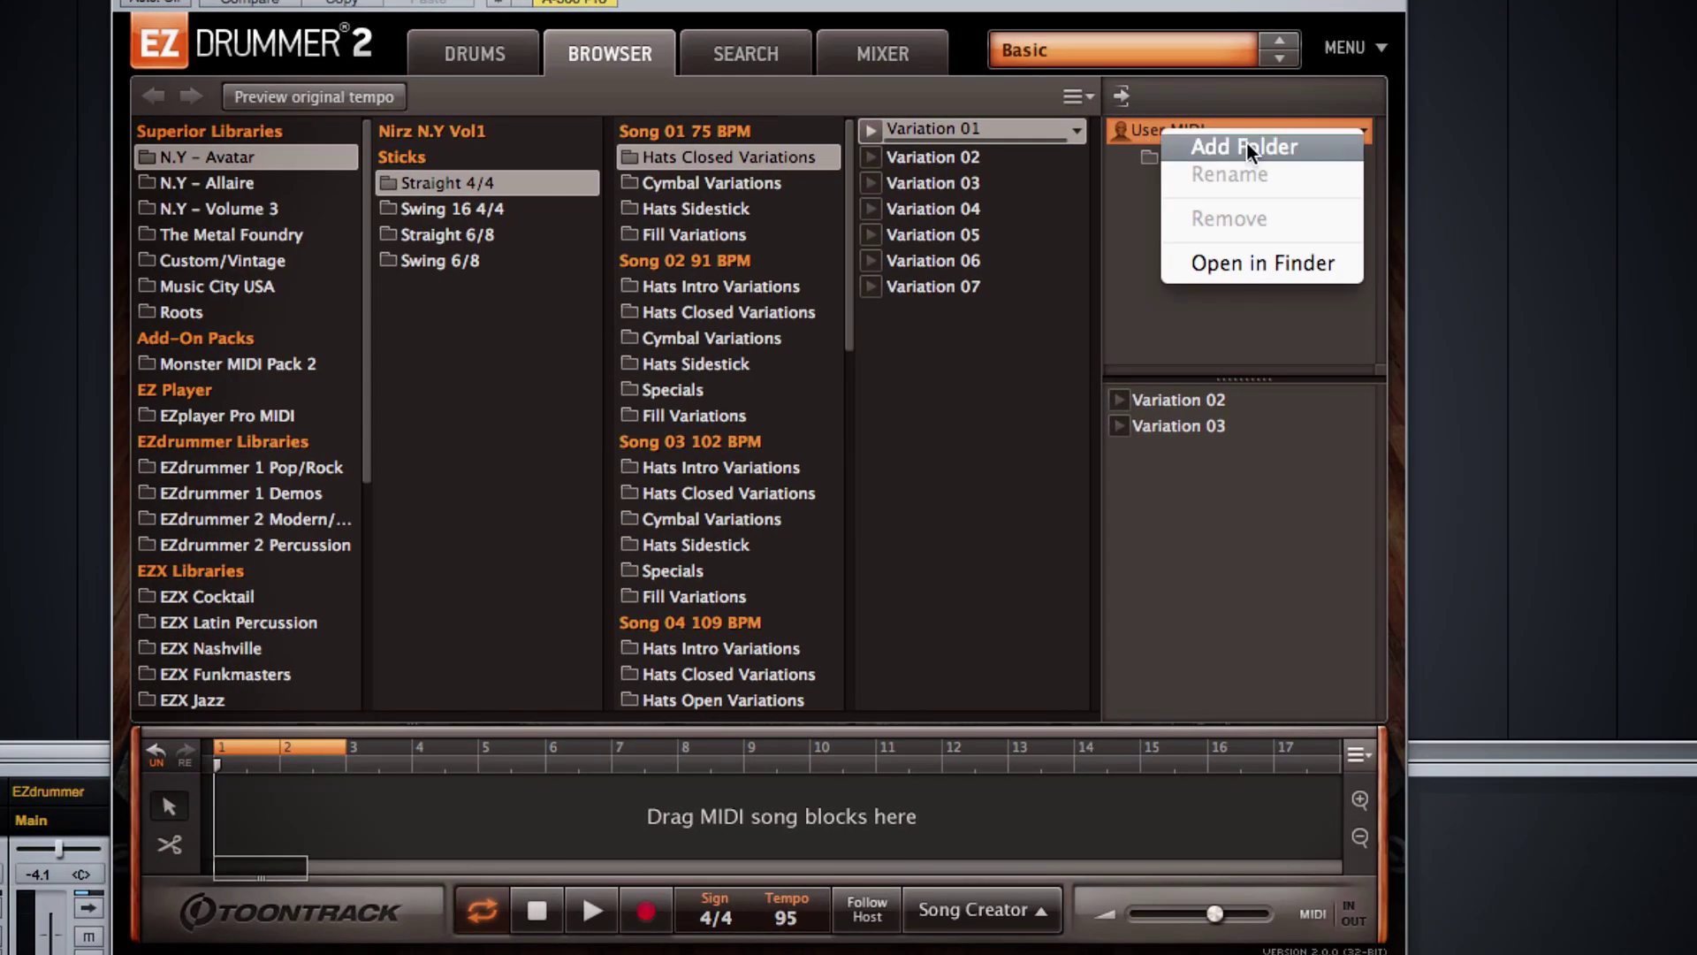
left_click(1248, 145)
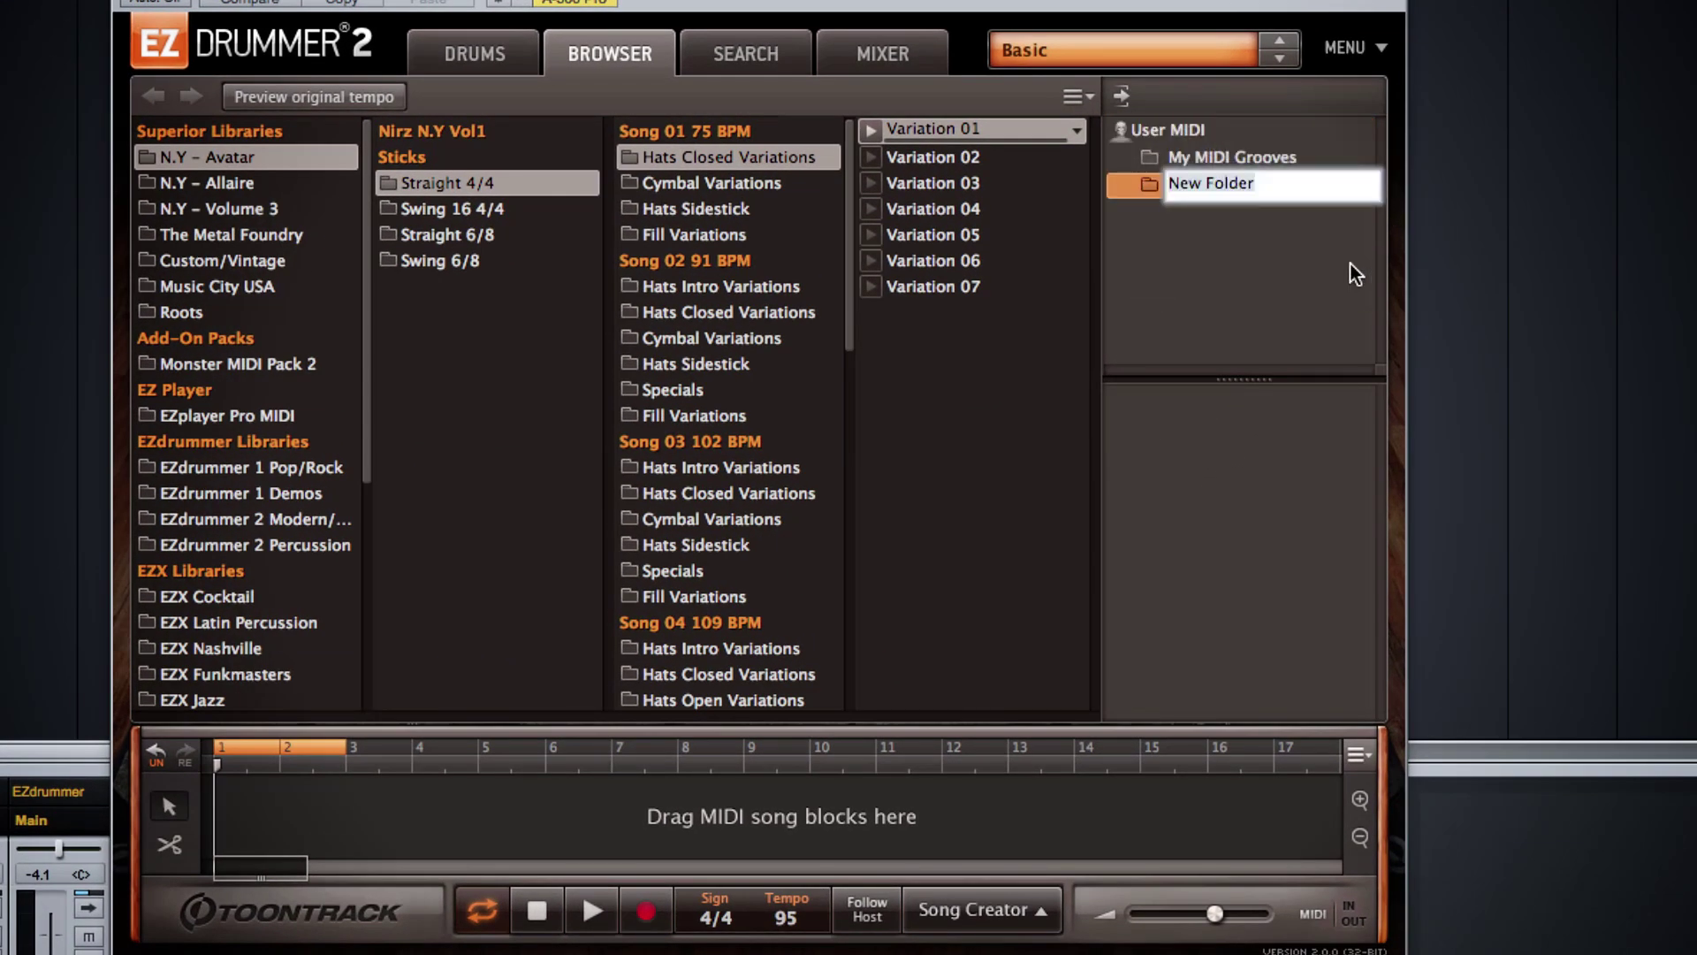
type("Favou")
key("BackSpace")
type("rites")
key("Return")
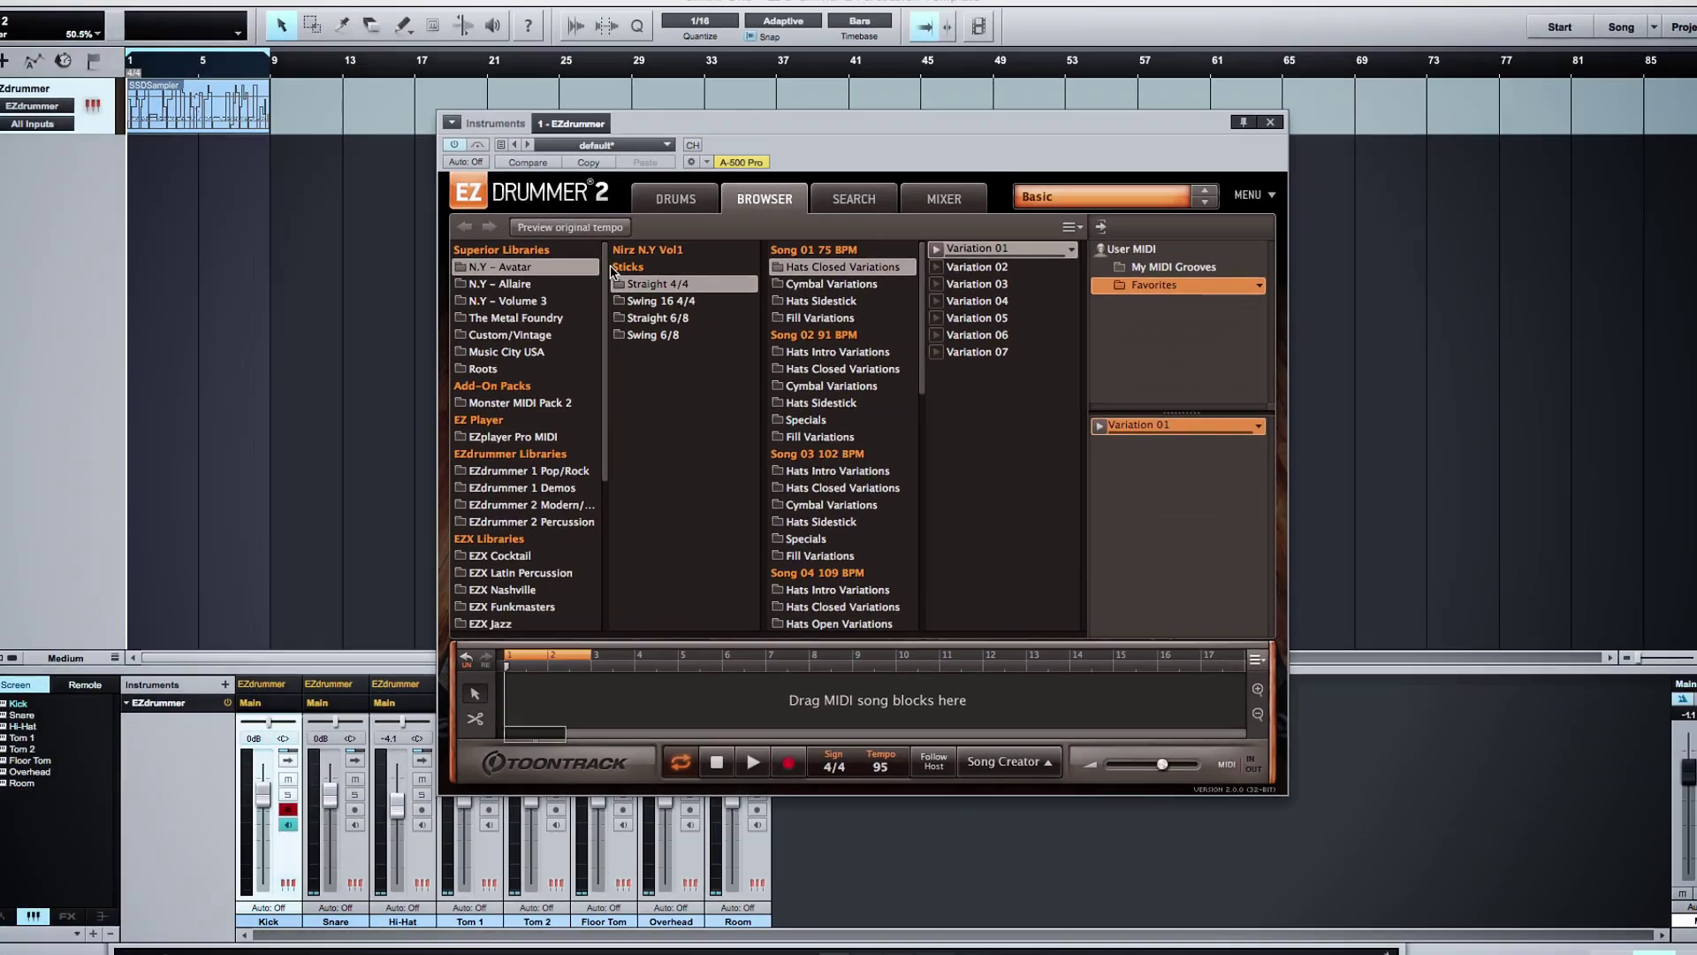
Place Variation 01 on the host track at bar 9 and as a song-track Verse, then play and stop.
left_click_drag(954, 182, 969, 184)
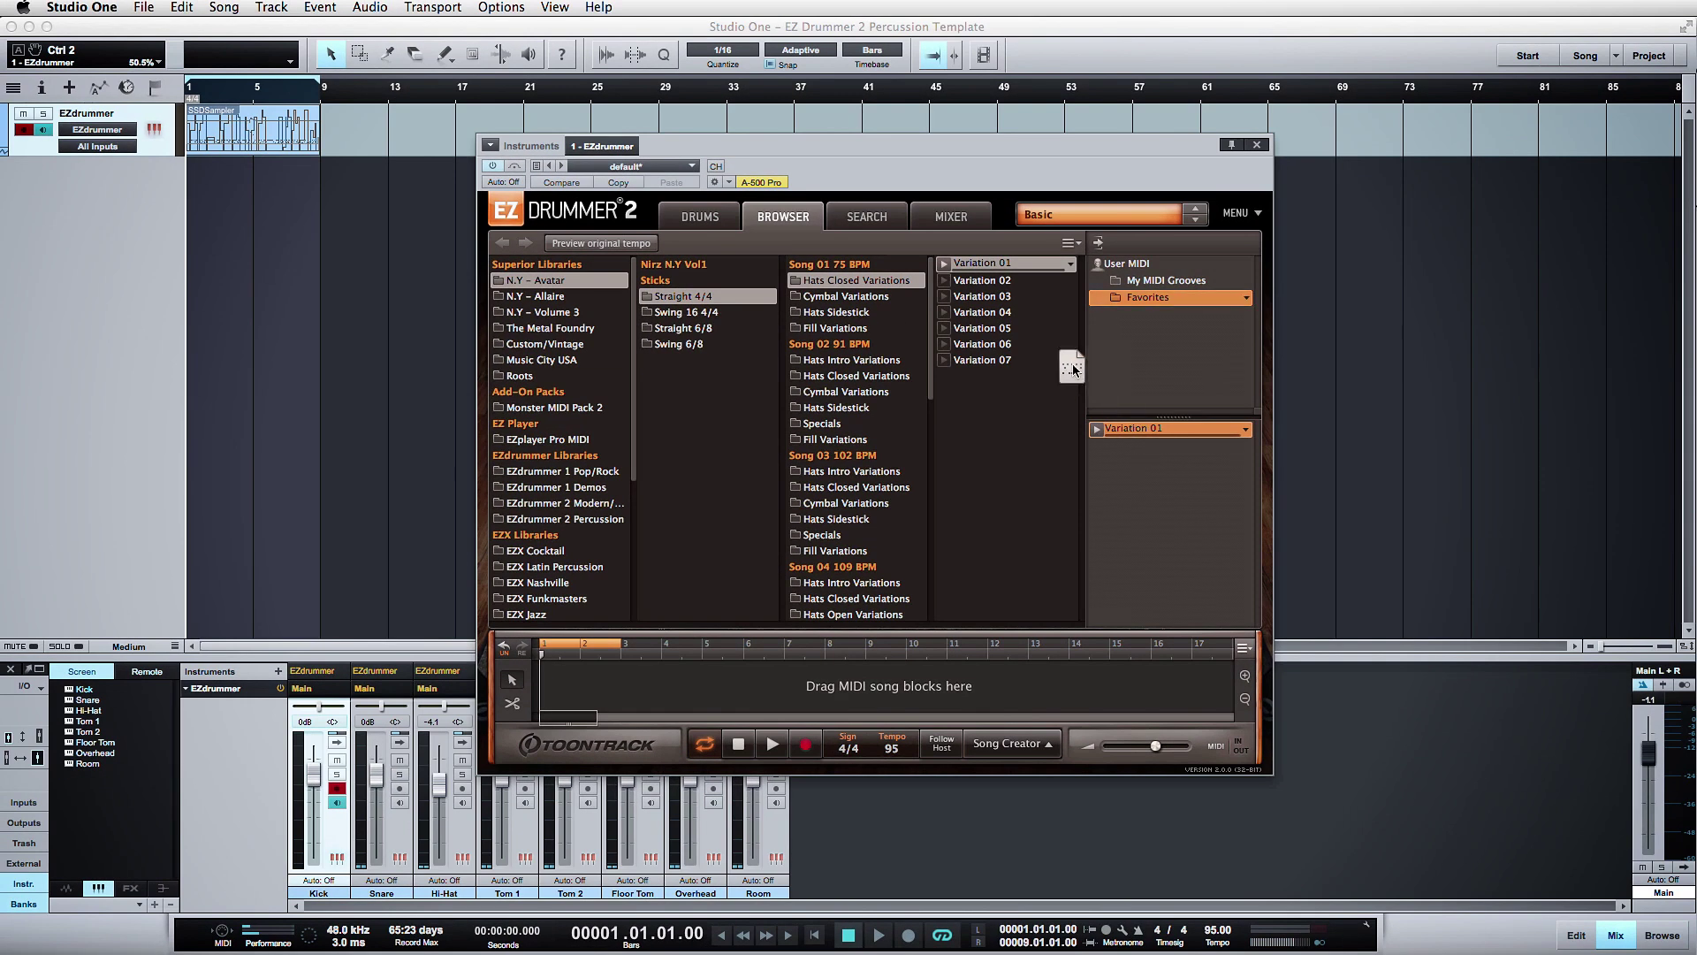
left_click_drag(1003, 296, 334, 131)
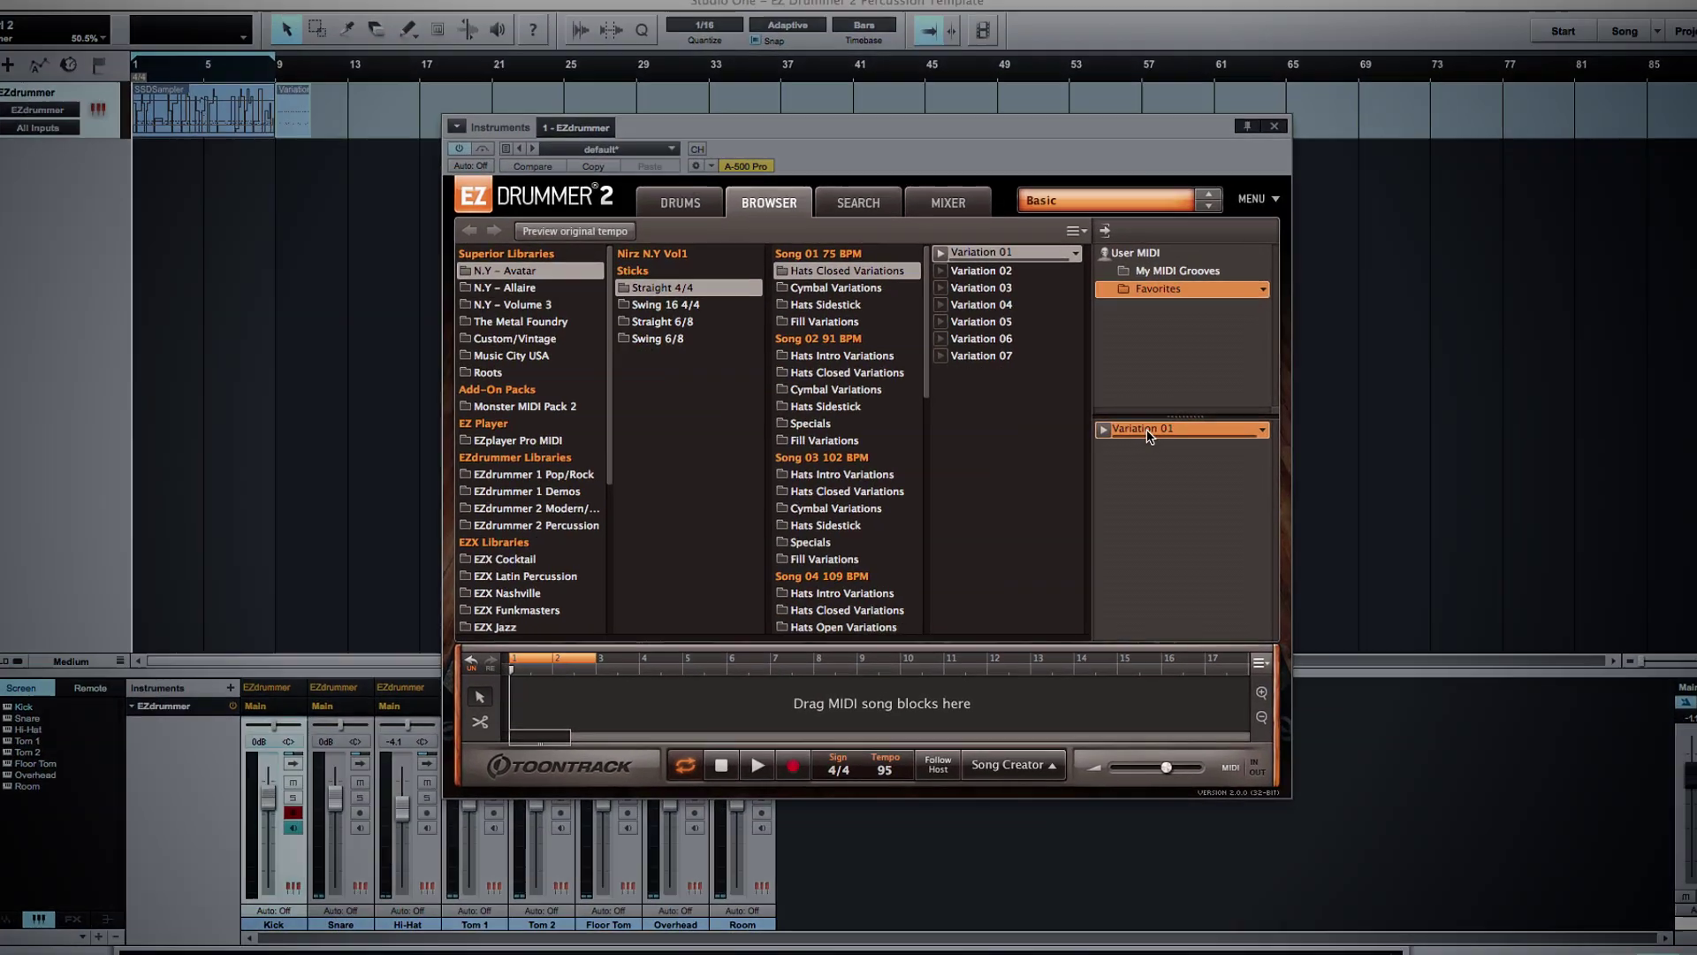
left_click_drag(1138, 437, 410, 767)
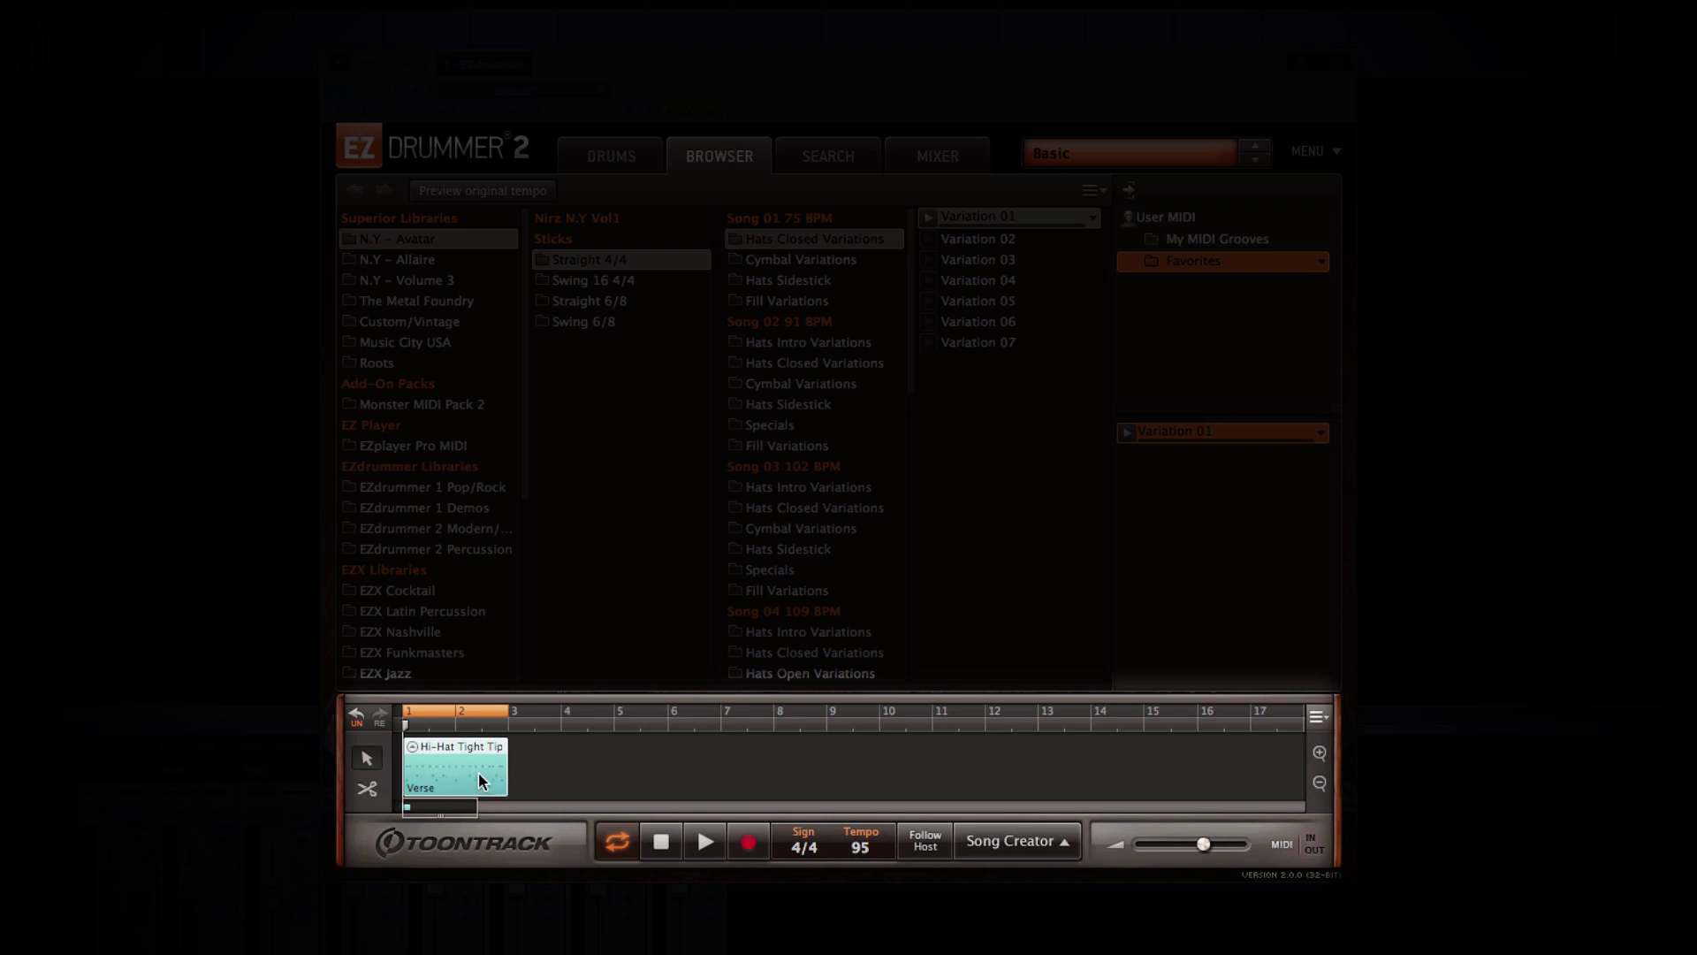
left_click(705, 843)
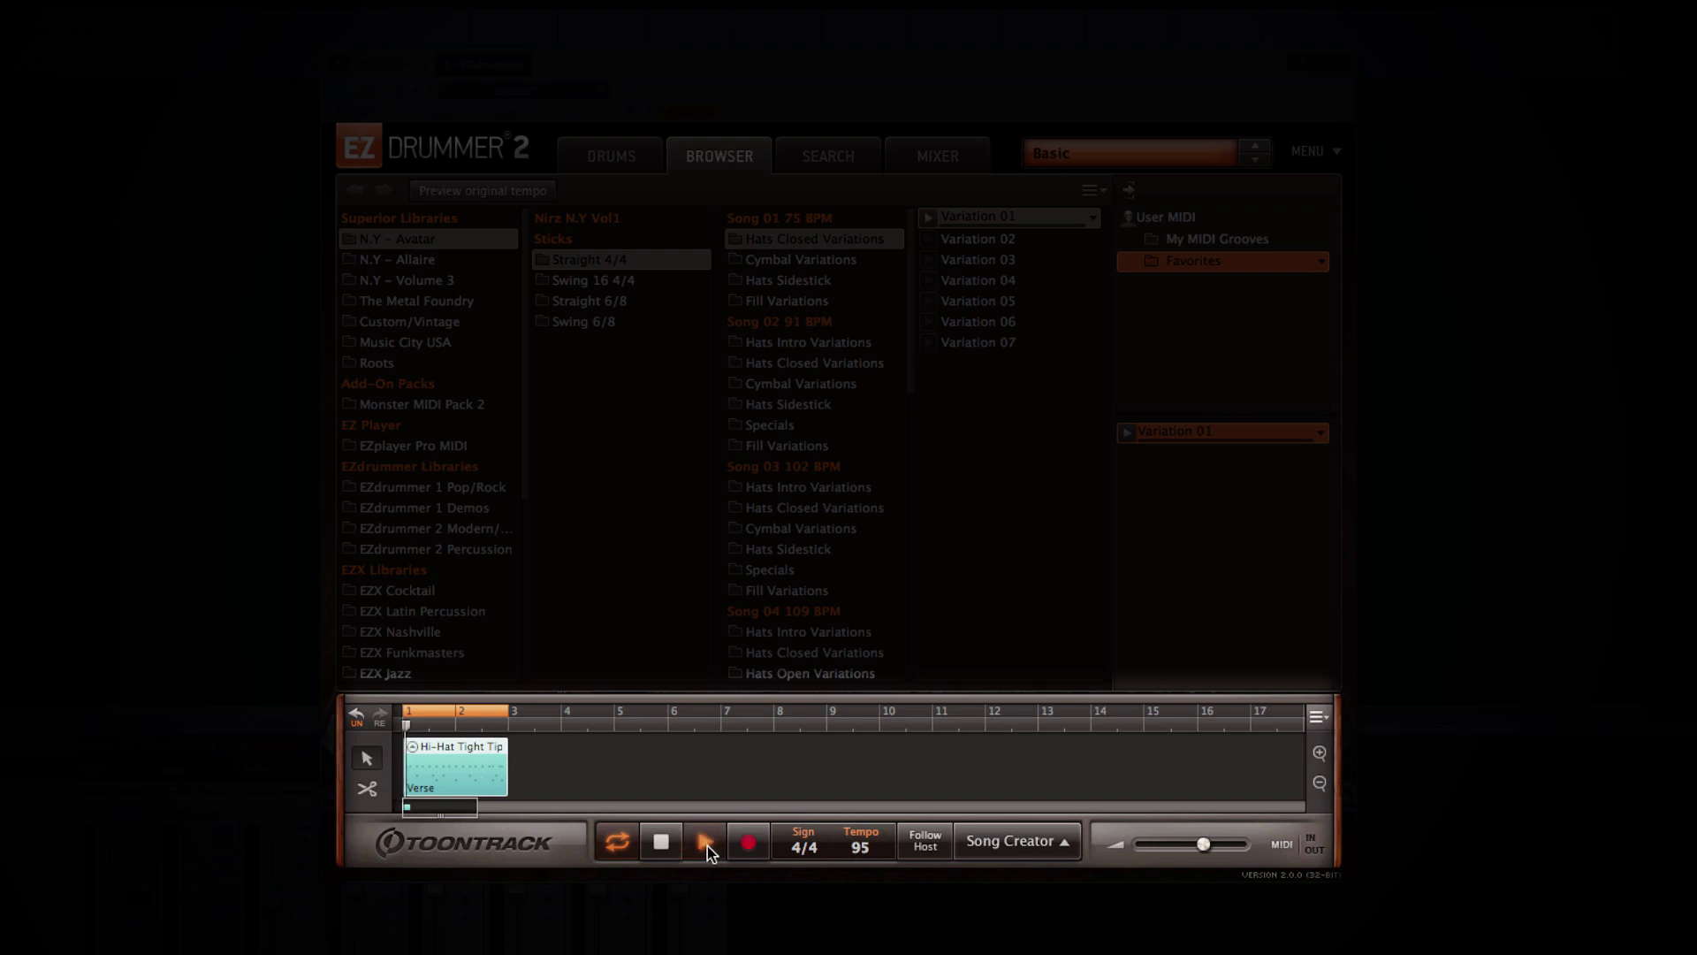
left_click(659, 844)
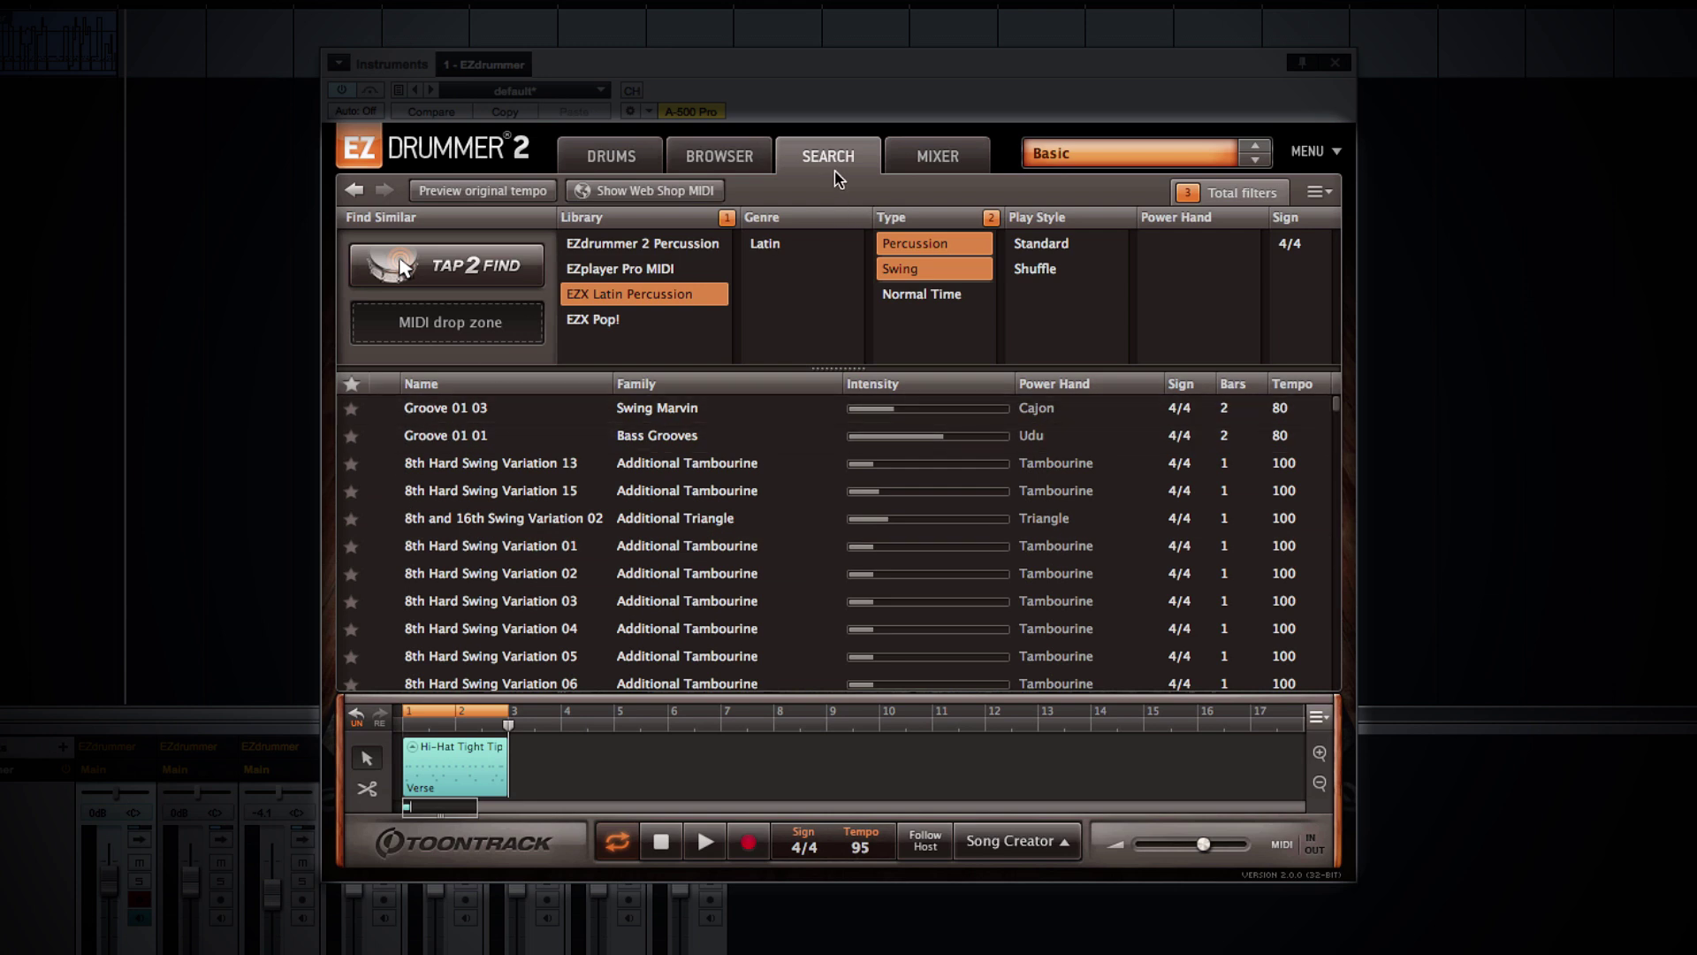
Filter grooves to one EZdrummer 2 library, excluding Jazz and Blues, adding Funk and Hi-Hat Closed power hand.
left_click(740, 165)
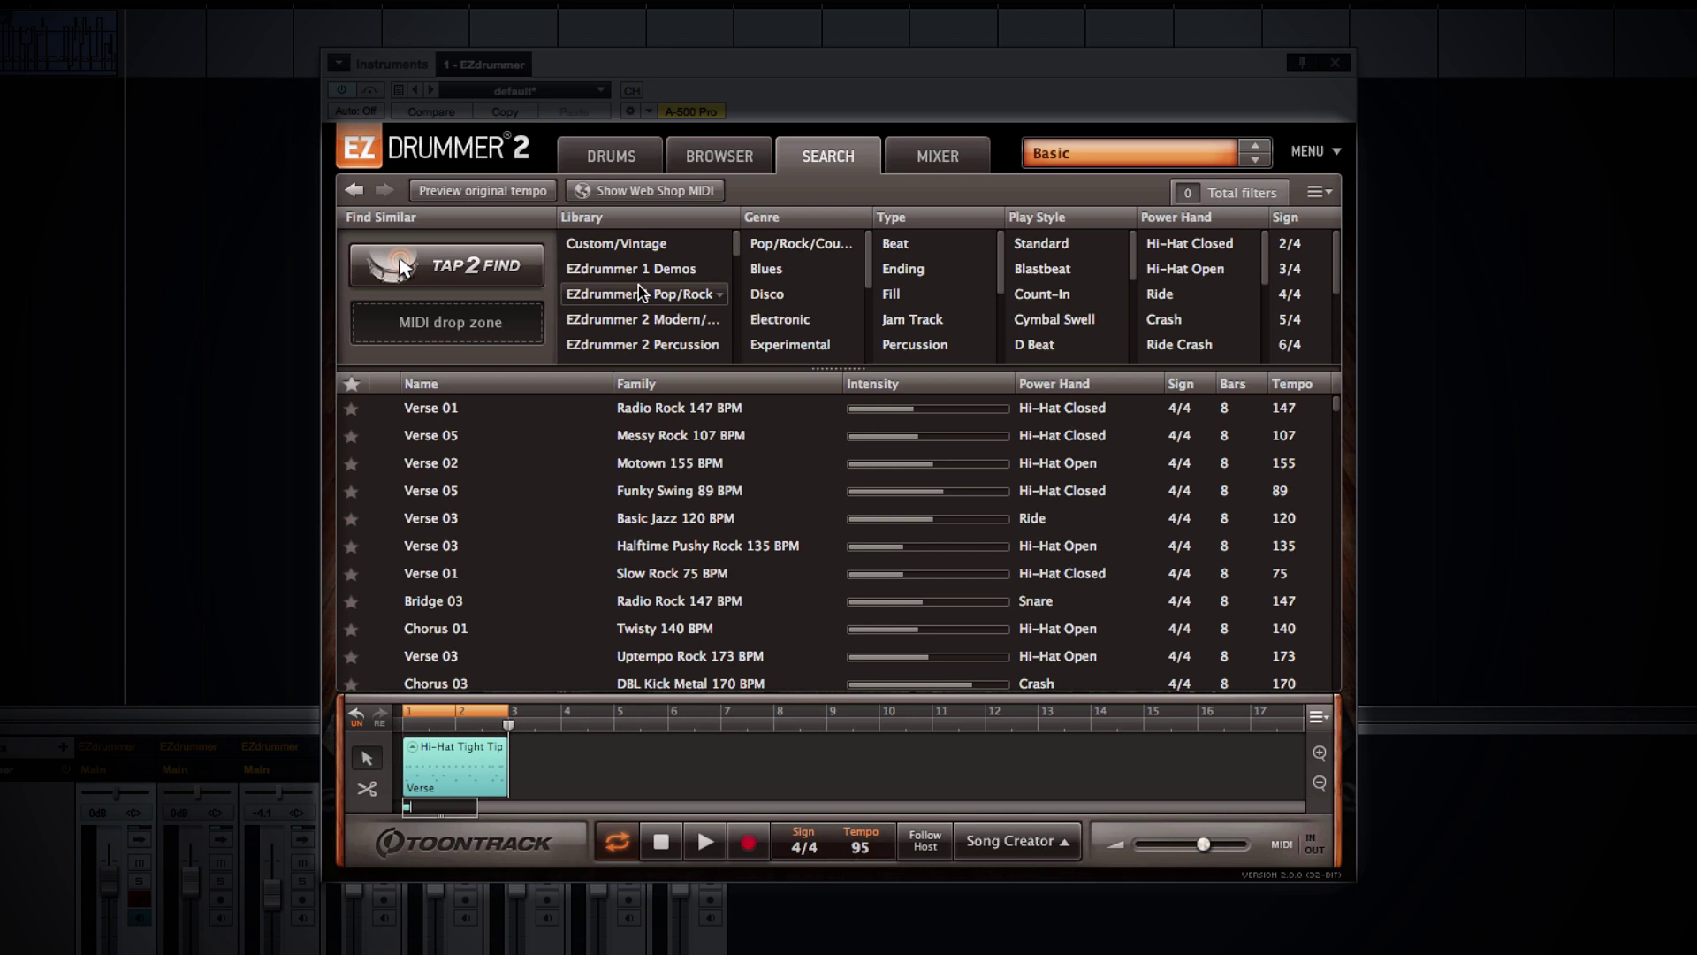
left_click(608, 325)
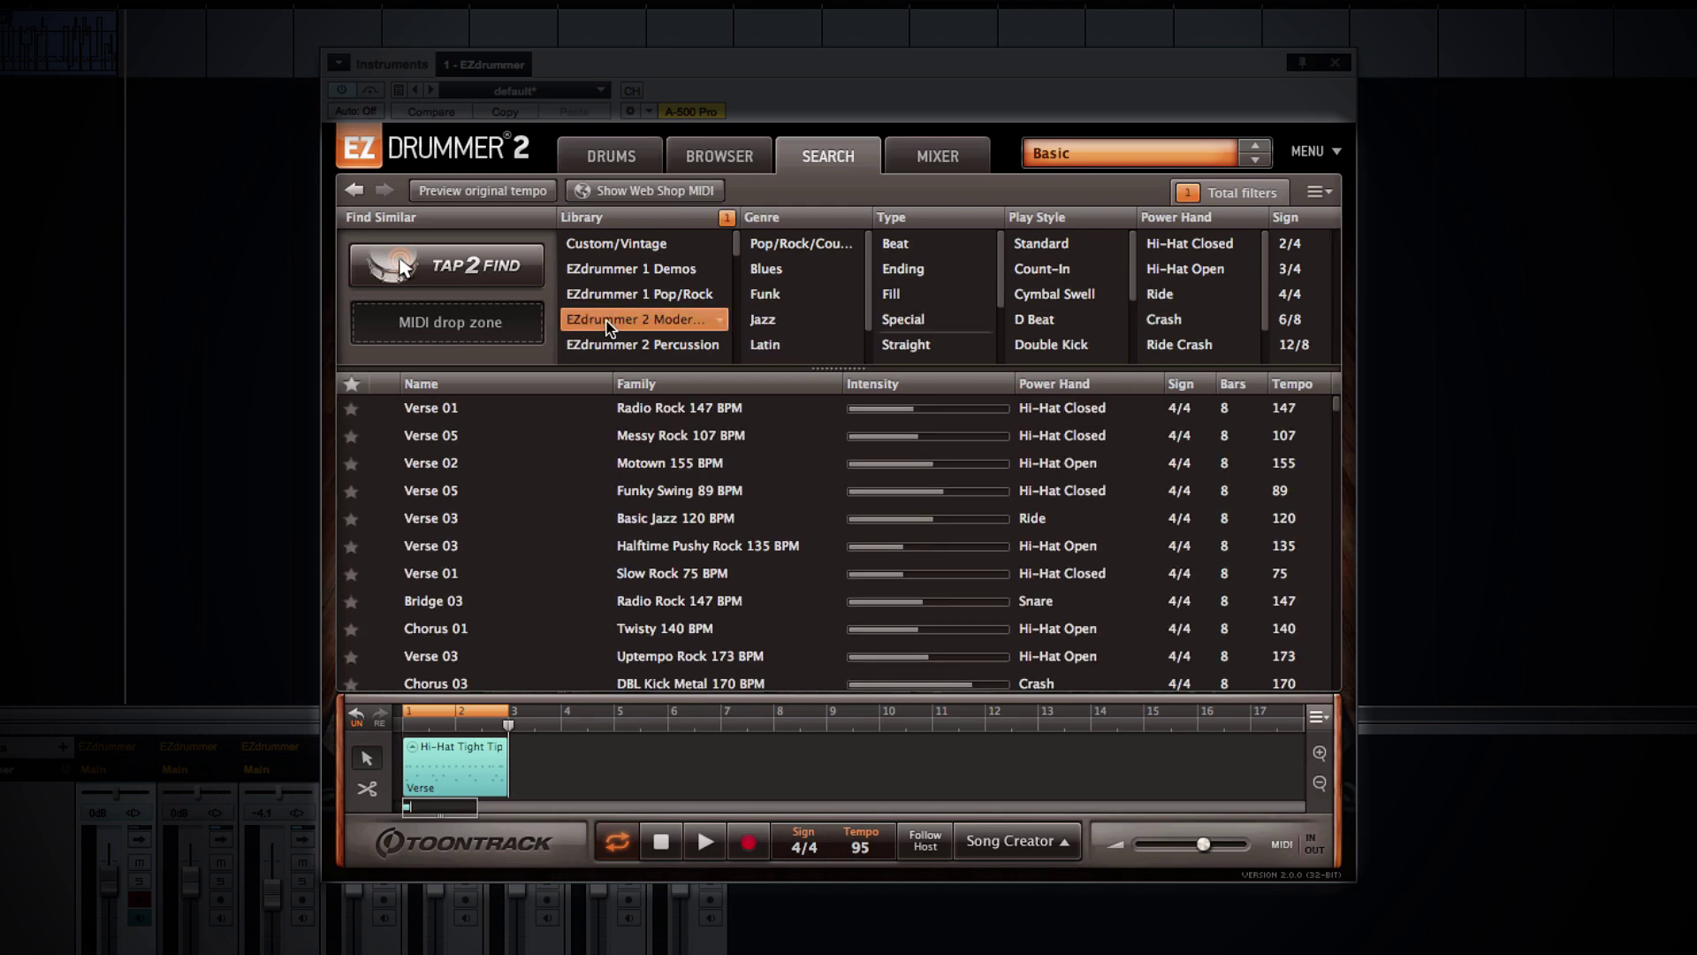
left_click(763, 320)
left_click(778, 268)
left_click(777, 293)
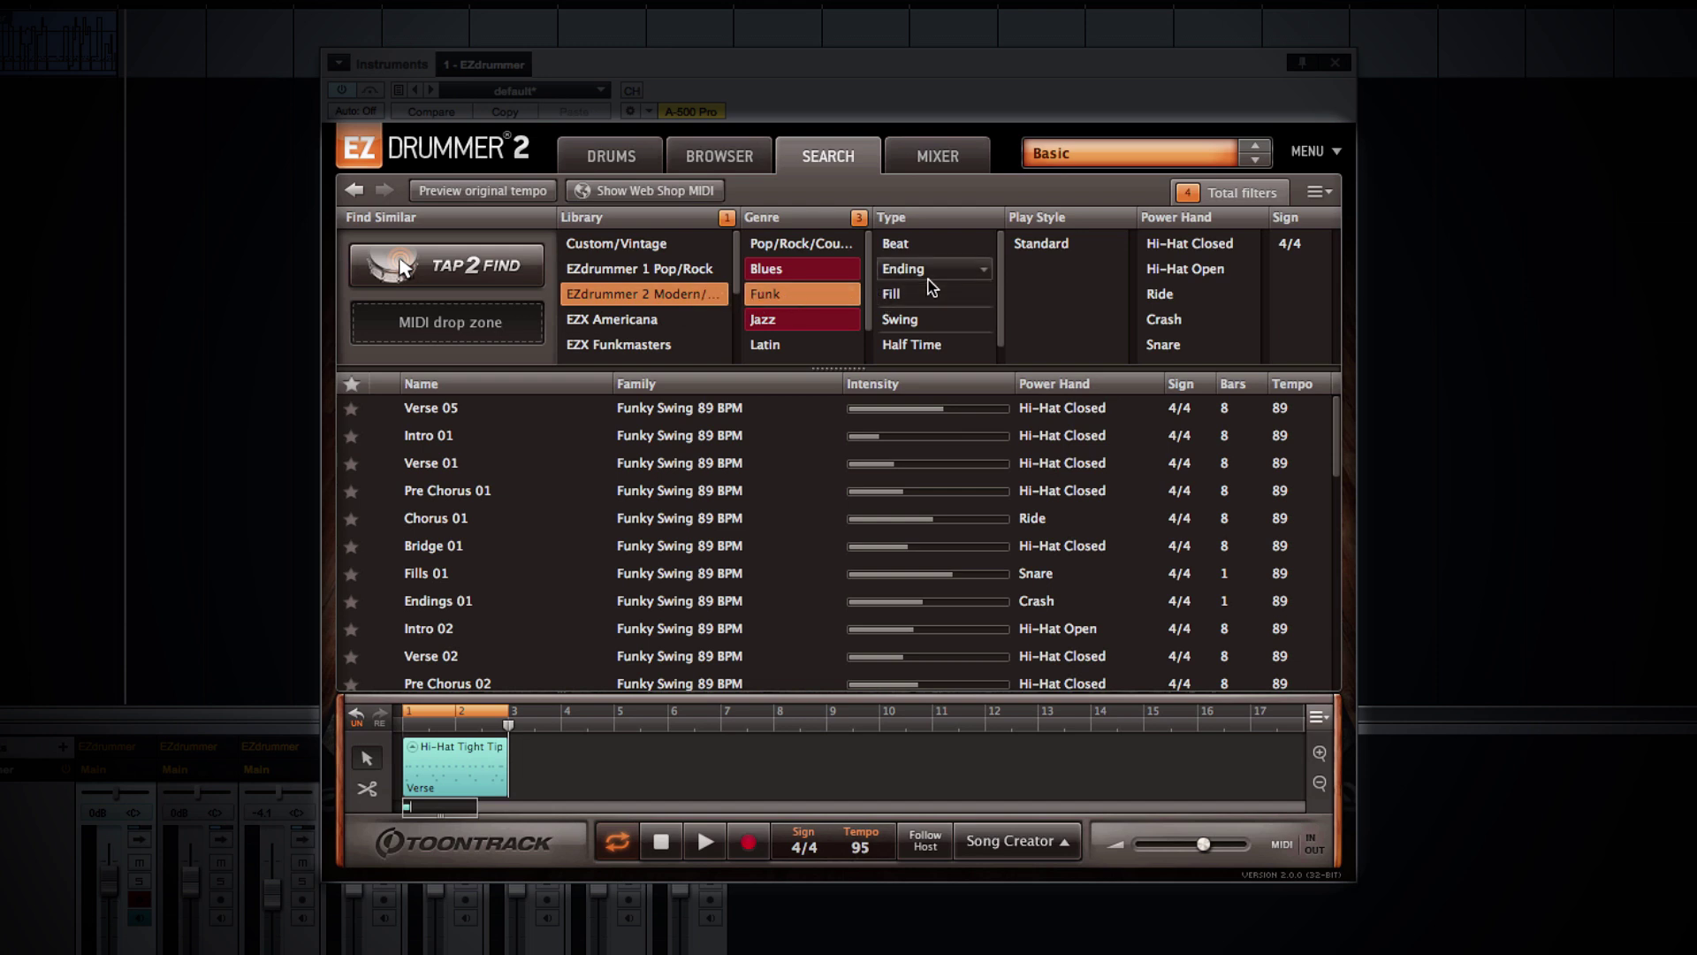
left_click(1195, 248)
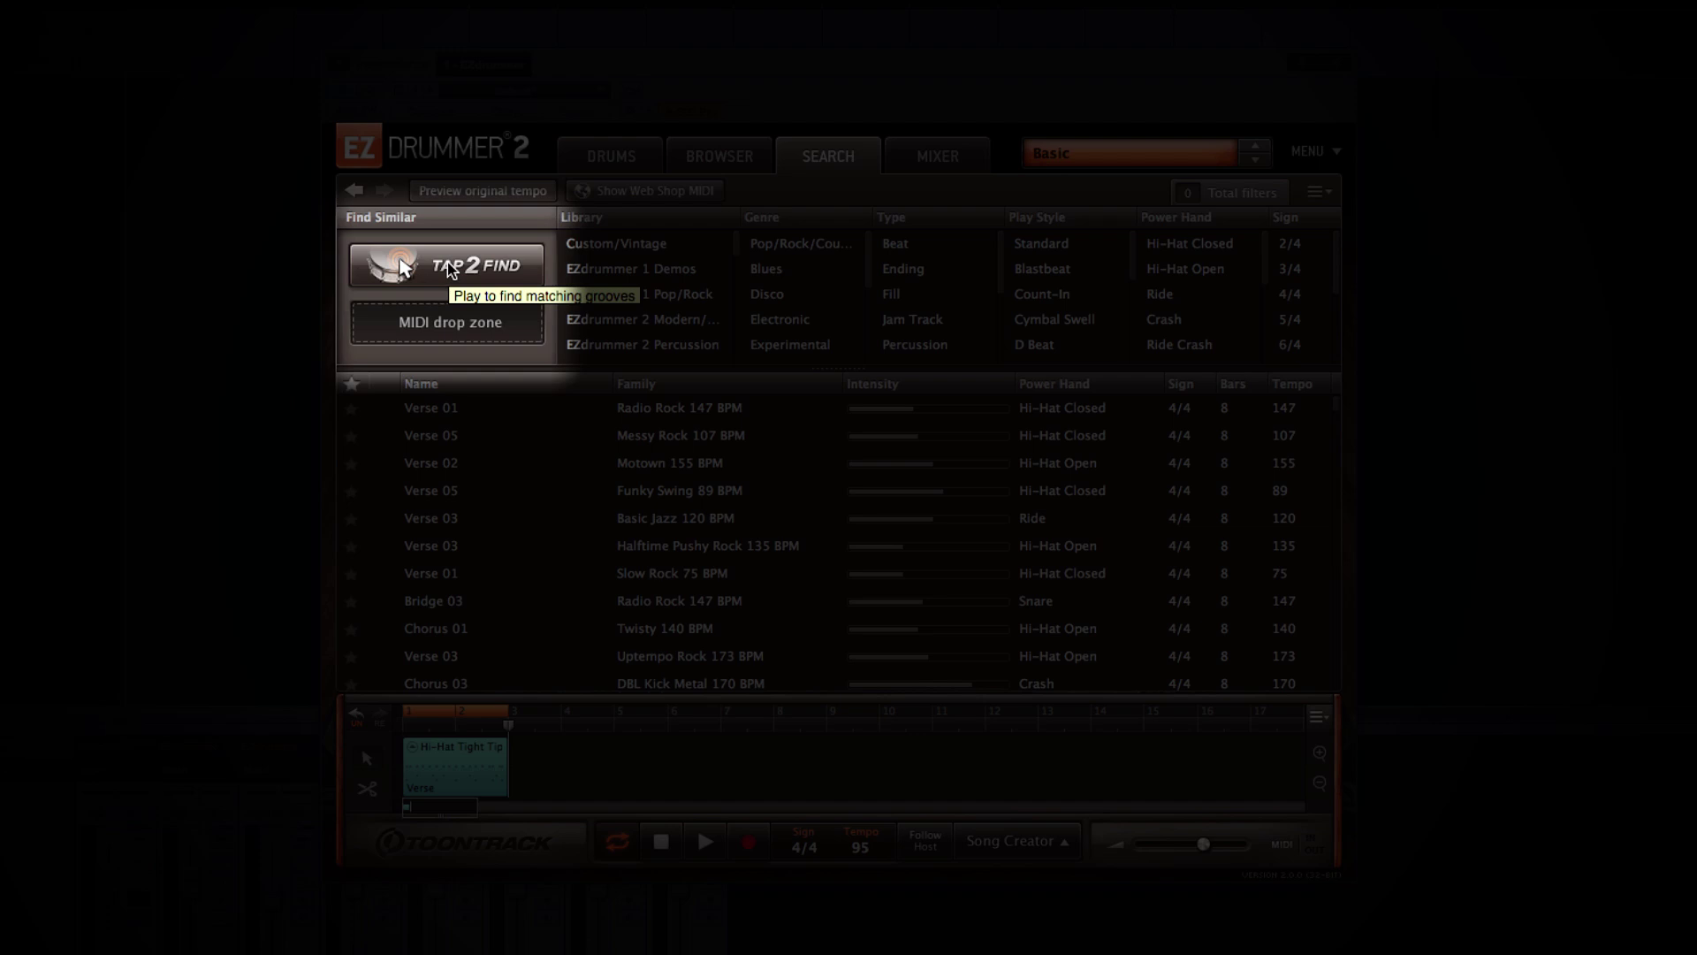
Start Tap 2 Find with 1/8 quantize and tap a rhythm on the kick drum.
left_click(447, 269)
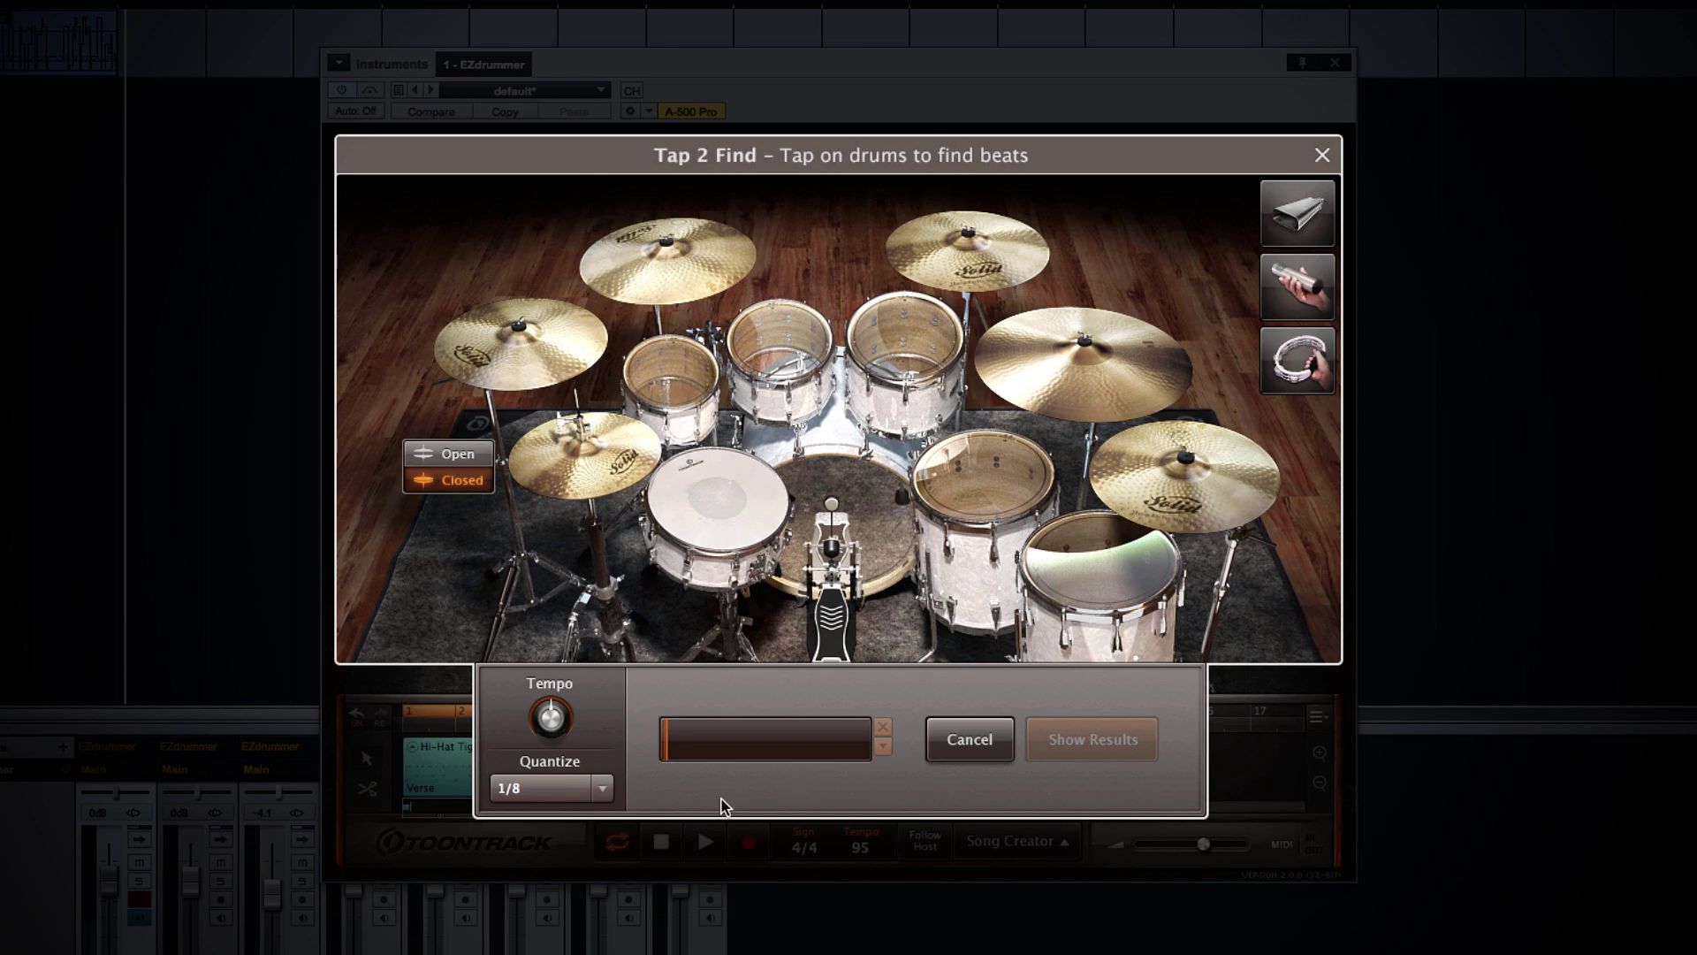
left_click(602, 789)
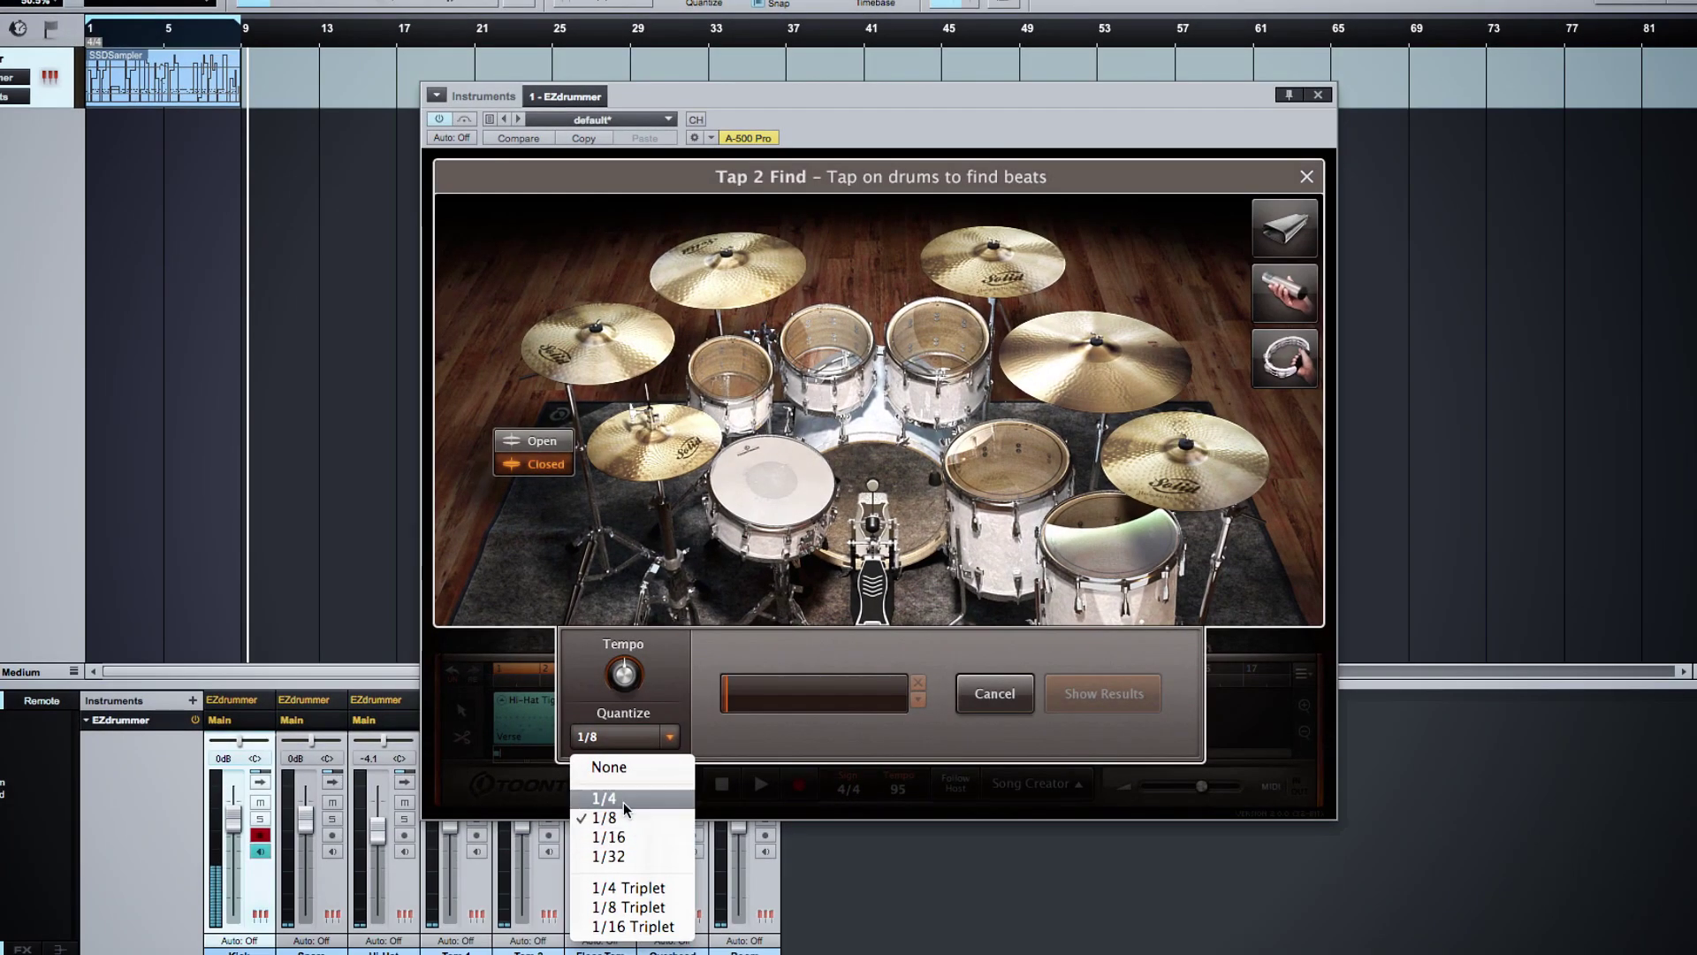
left_click(794, 730)
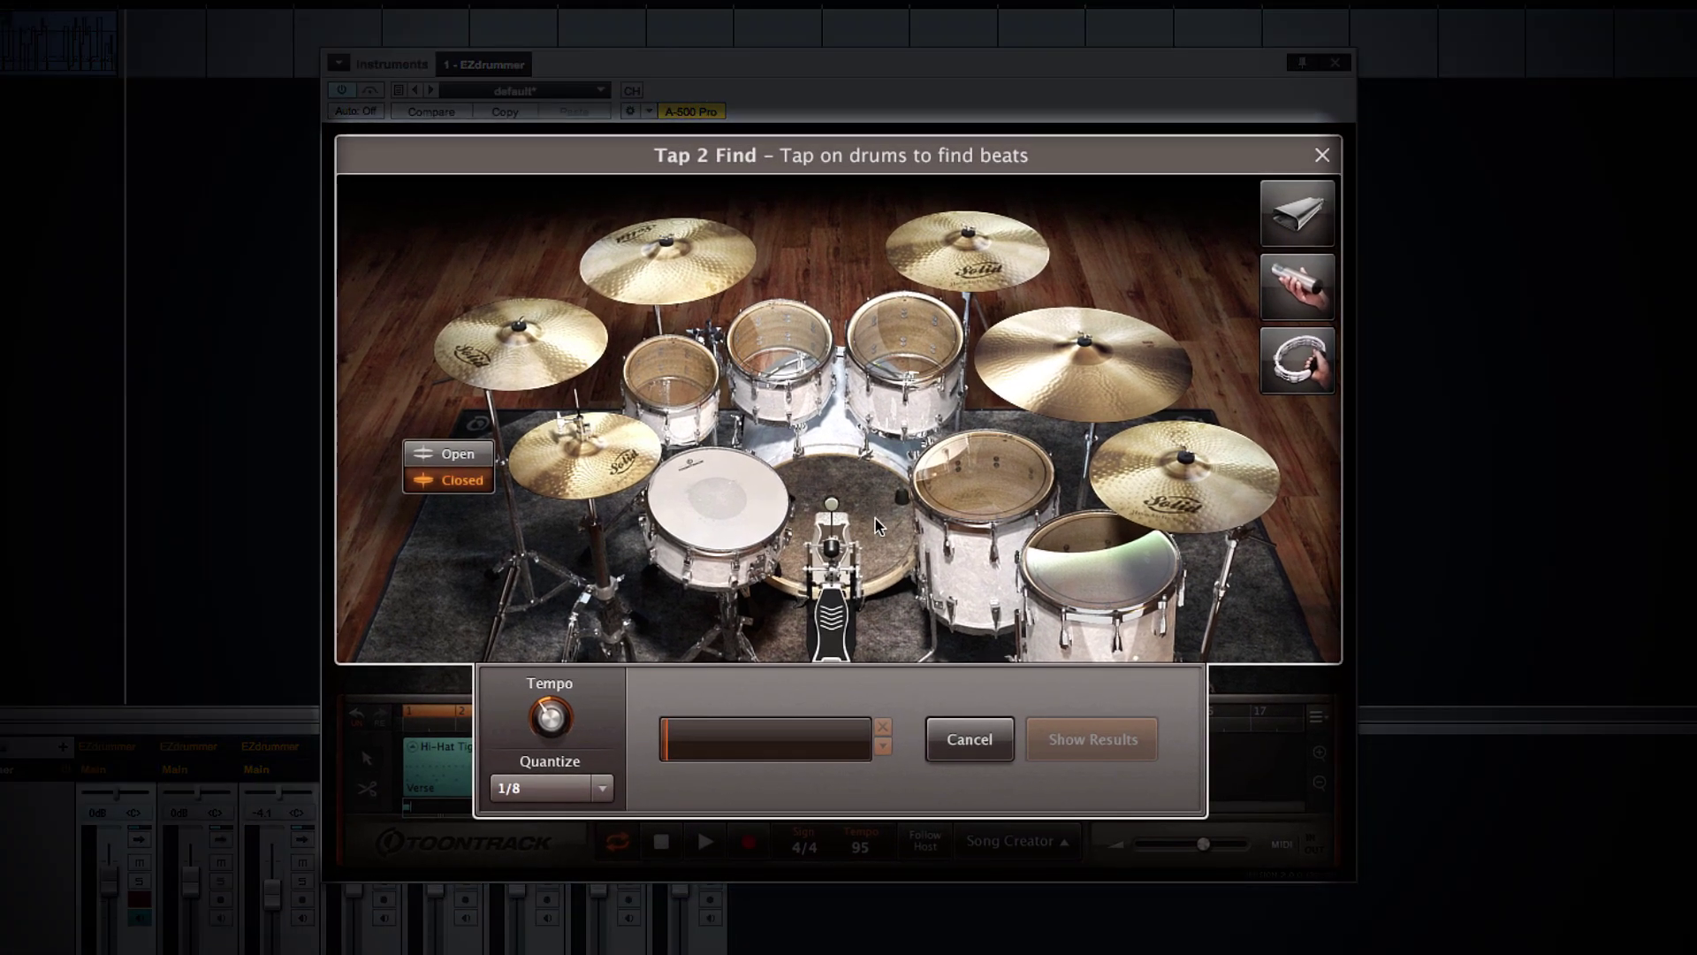
left_click(878, 525)
left_click(878, 525)
left_click(877, 525)
left_click(878, 525)
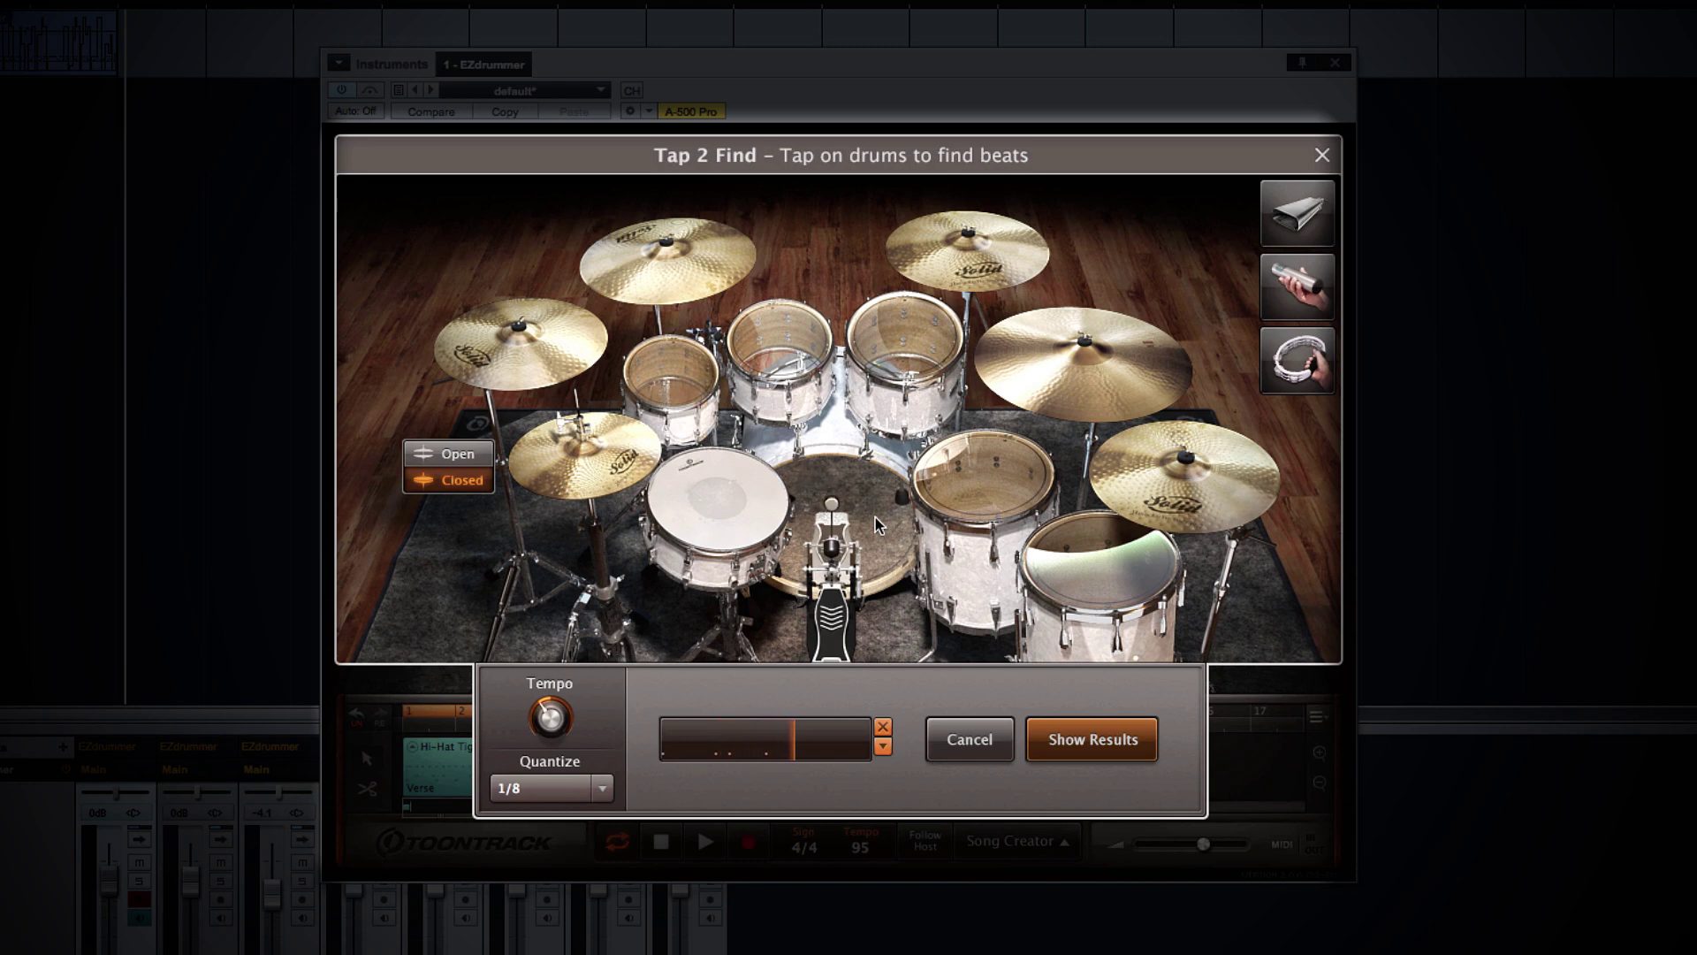
left_click(877, 525)
left_click(878, 525)
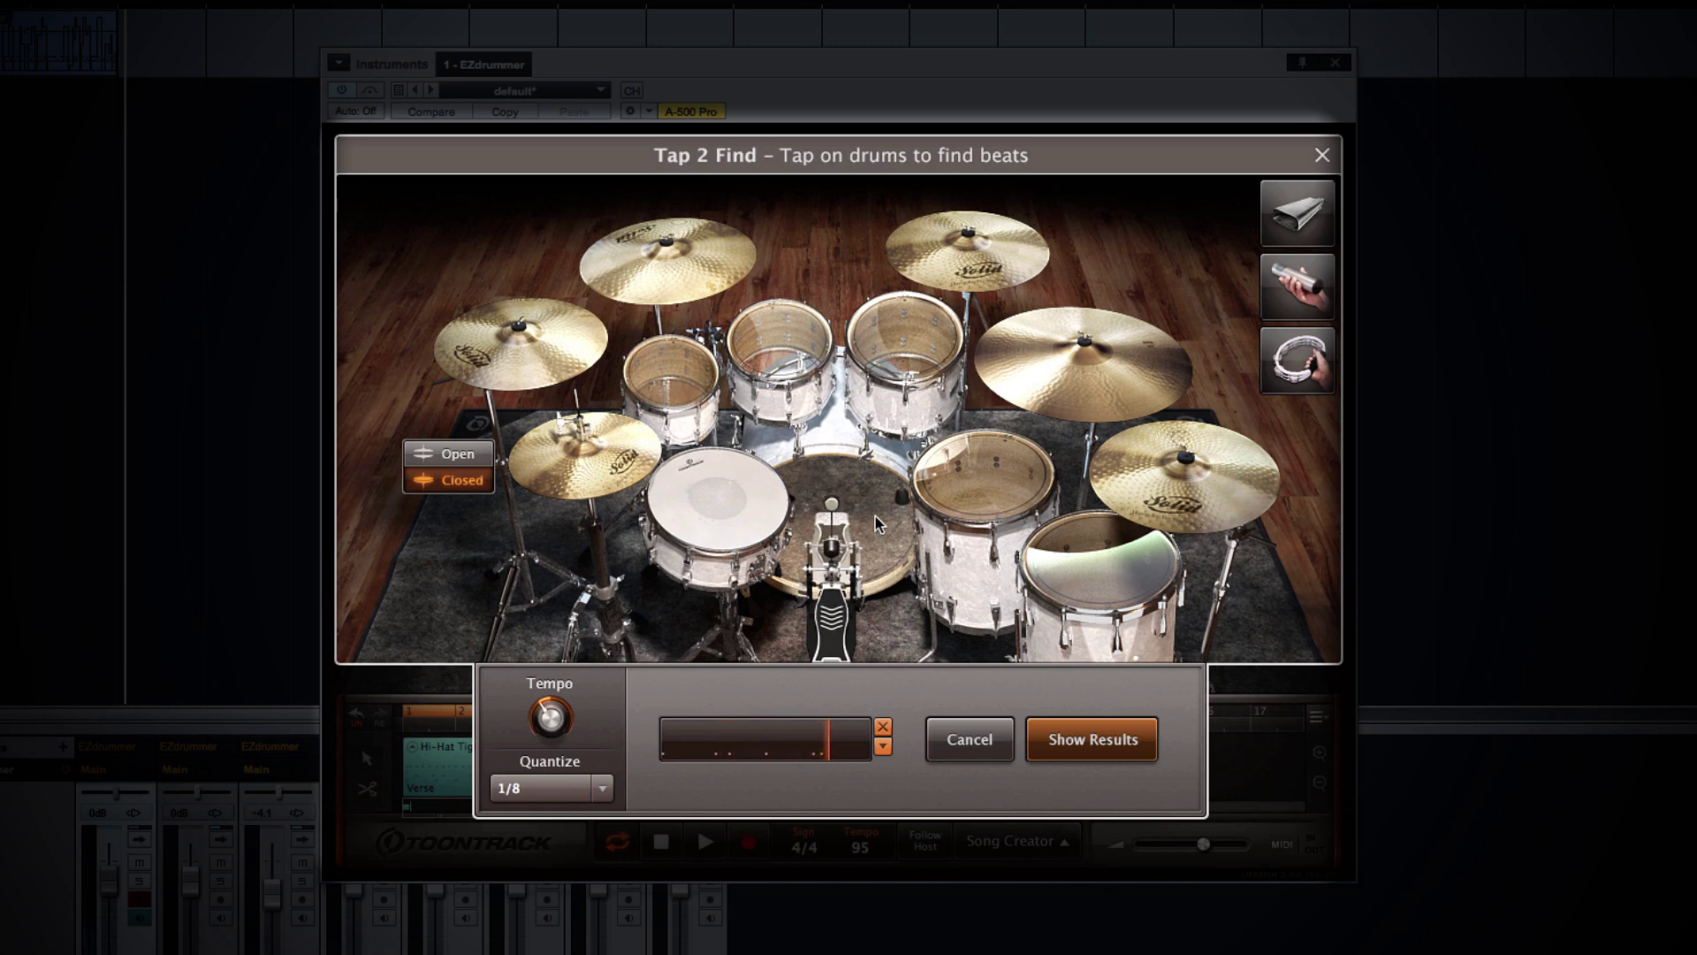
Switch tap quantize to 1/16, tap three snare hits, and show the matching grooves.
left_click(574, 796)
left_click(579, 897)
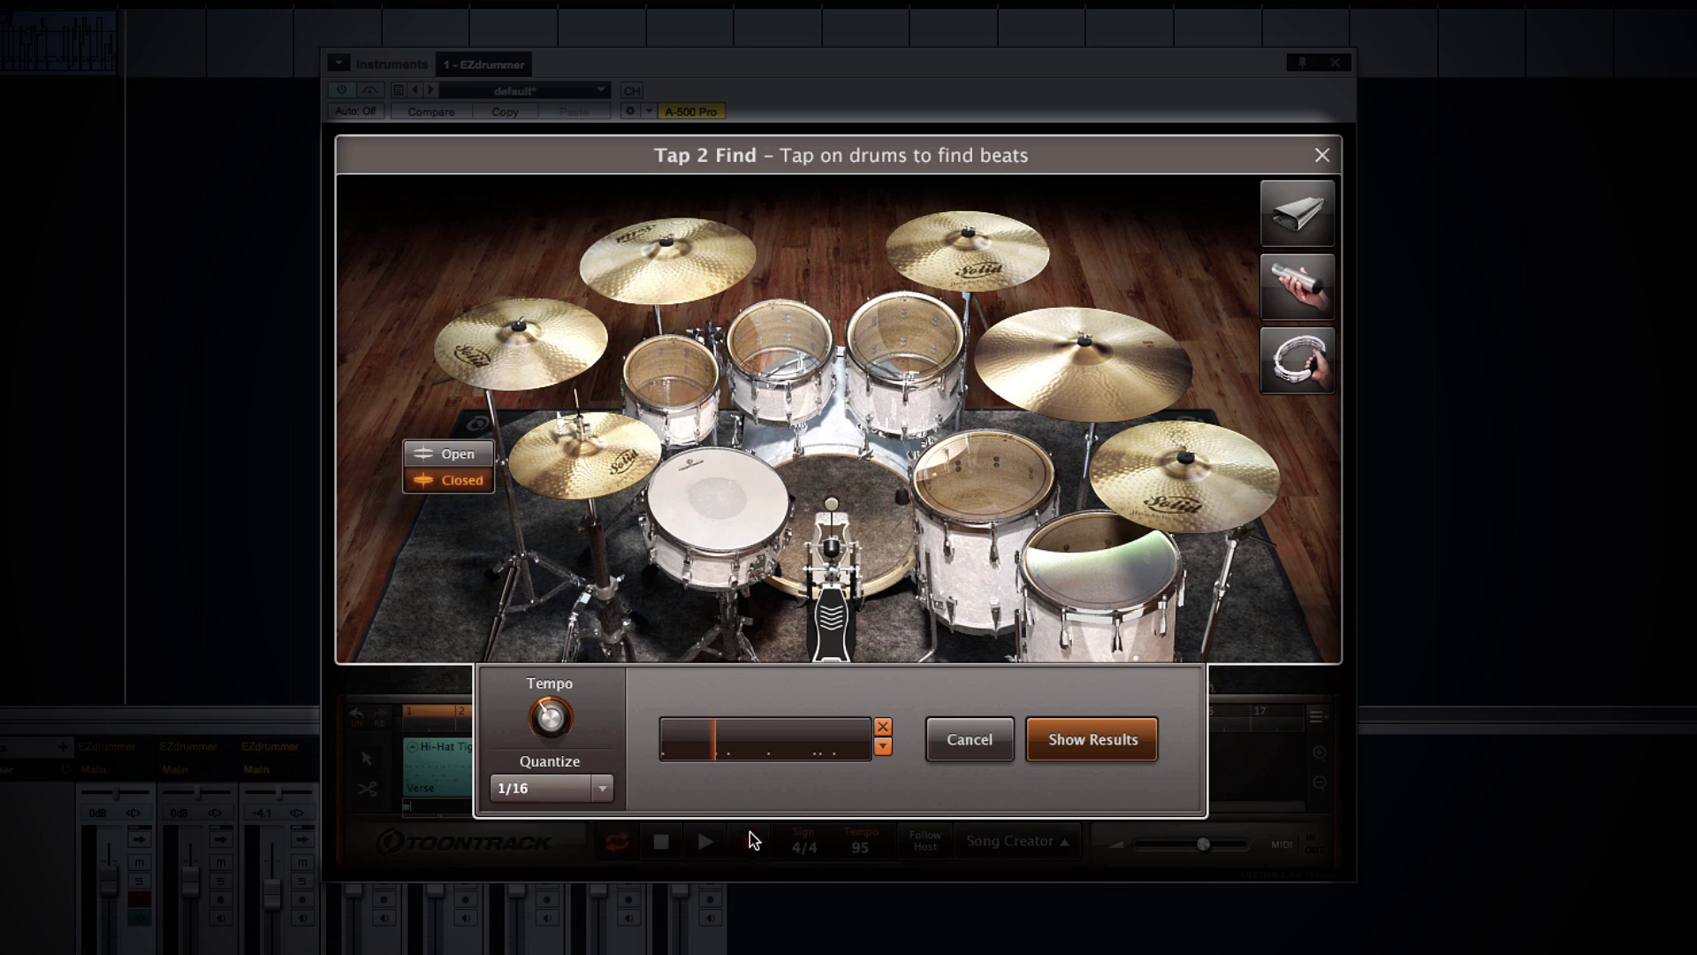
left_click(725, 510)
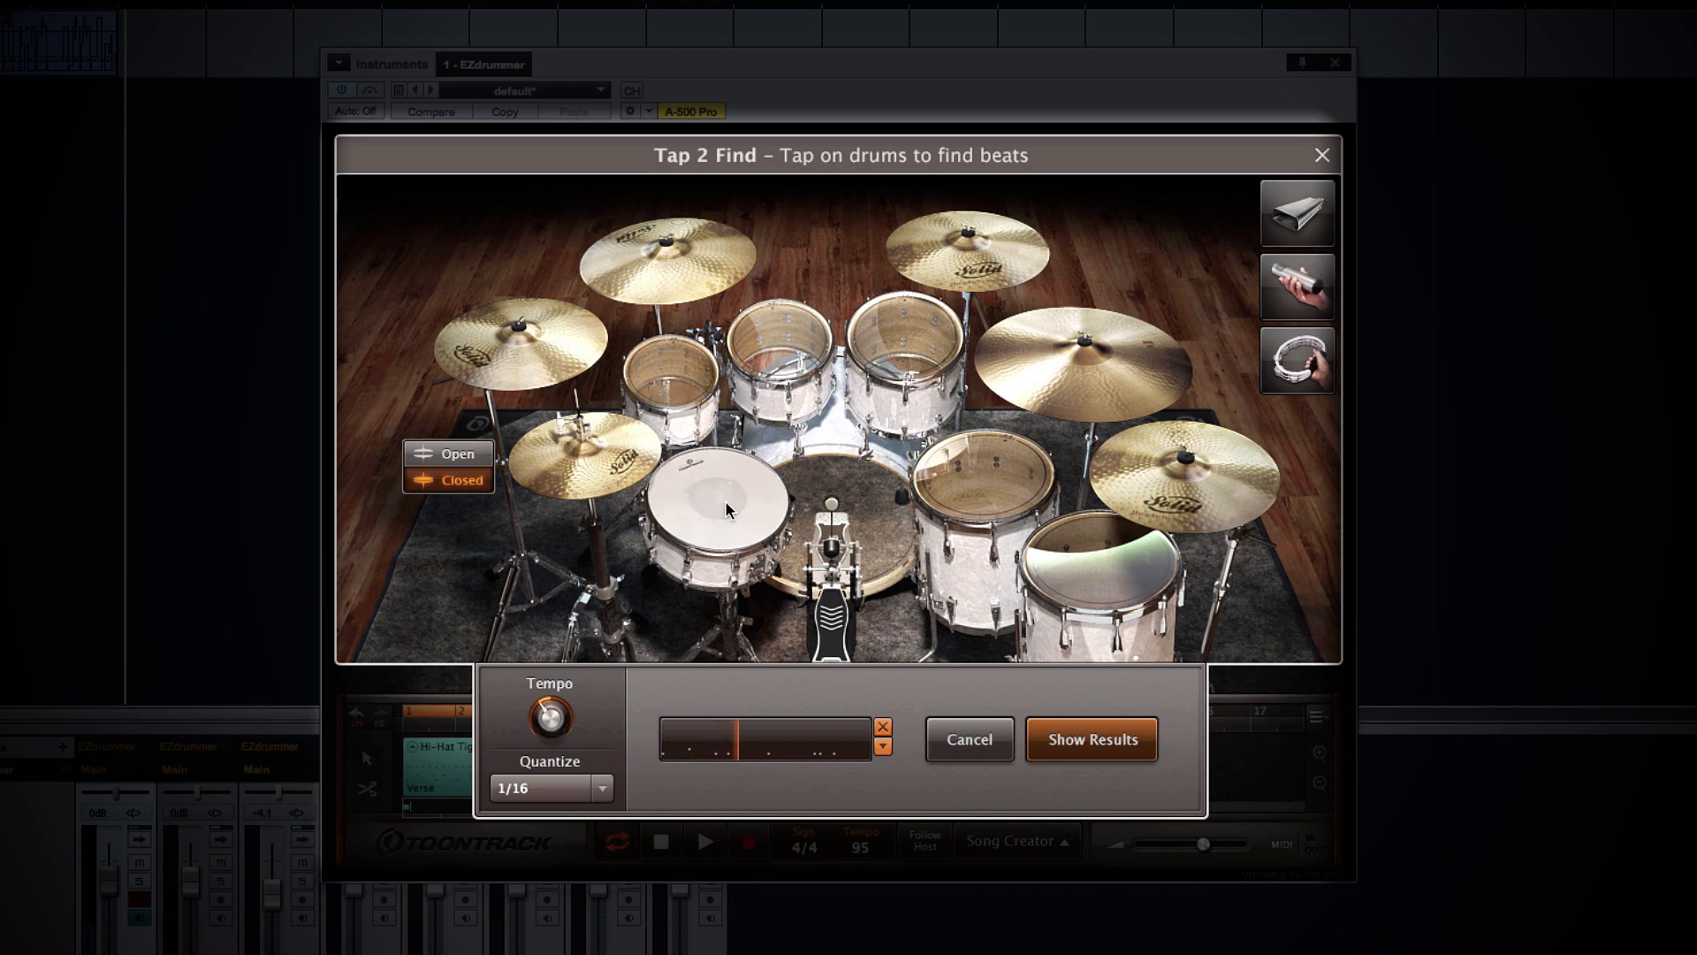
left_click(725, 510)
left_click(726, 510)
left_click(1079, 739)
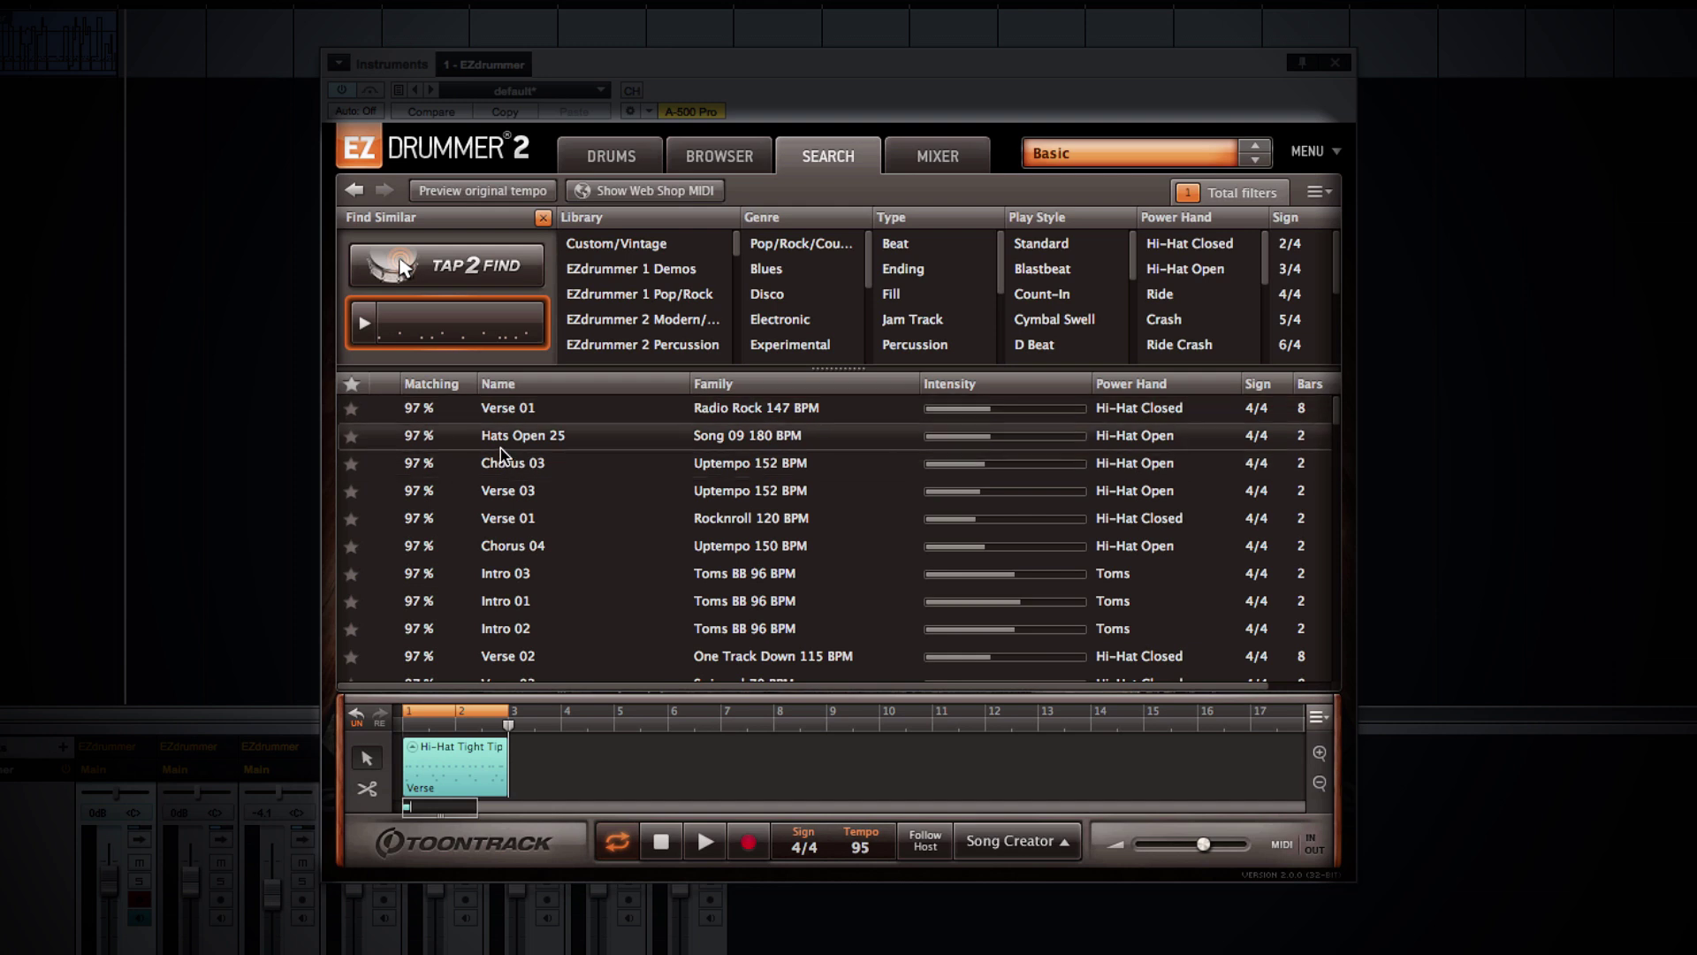
Place the 8-bar Verse 01 after the first verse, turn looping off, audition, then add Rocknroll Verse 01.
left_click(385, 407)
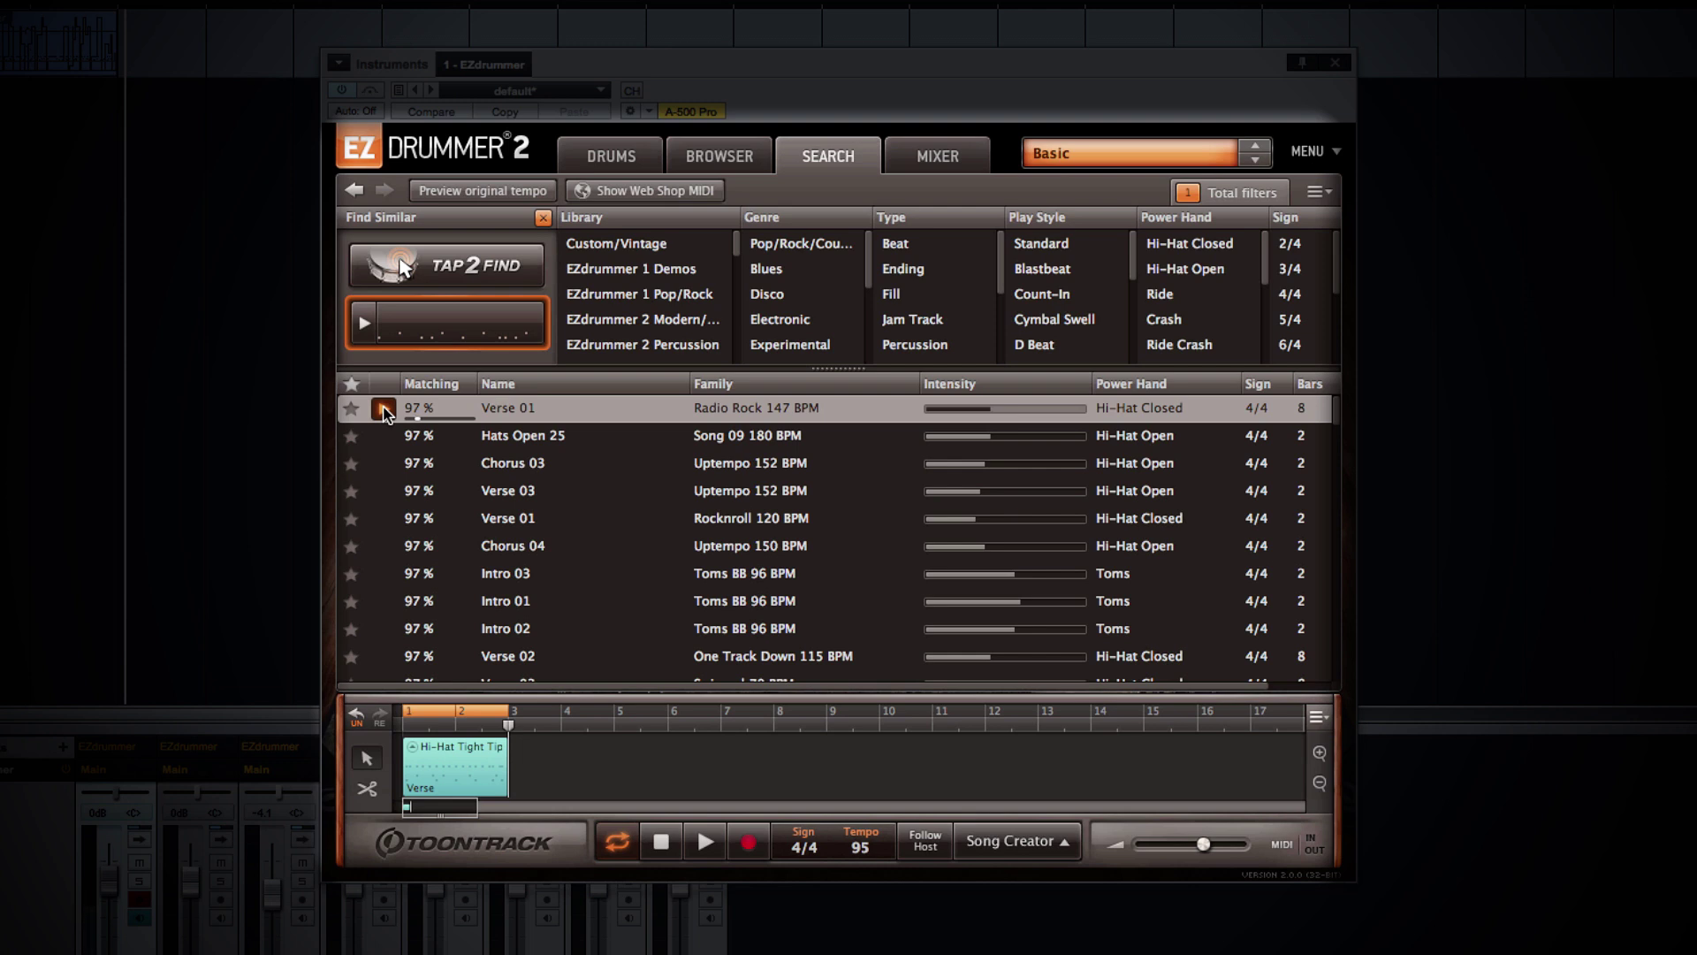
left_click(385, 410)
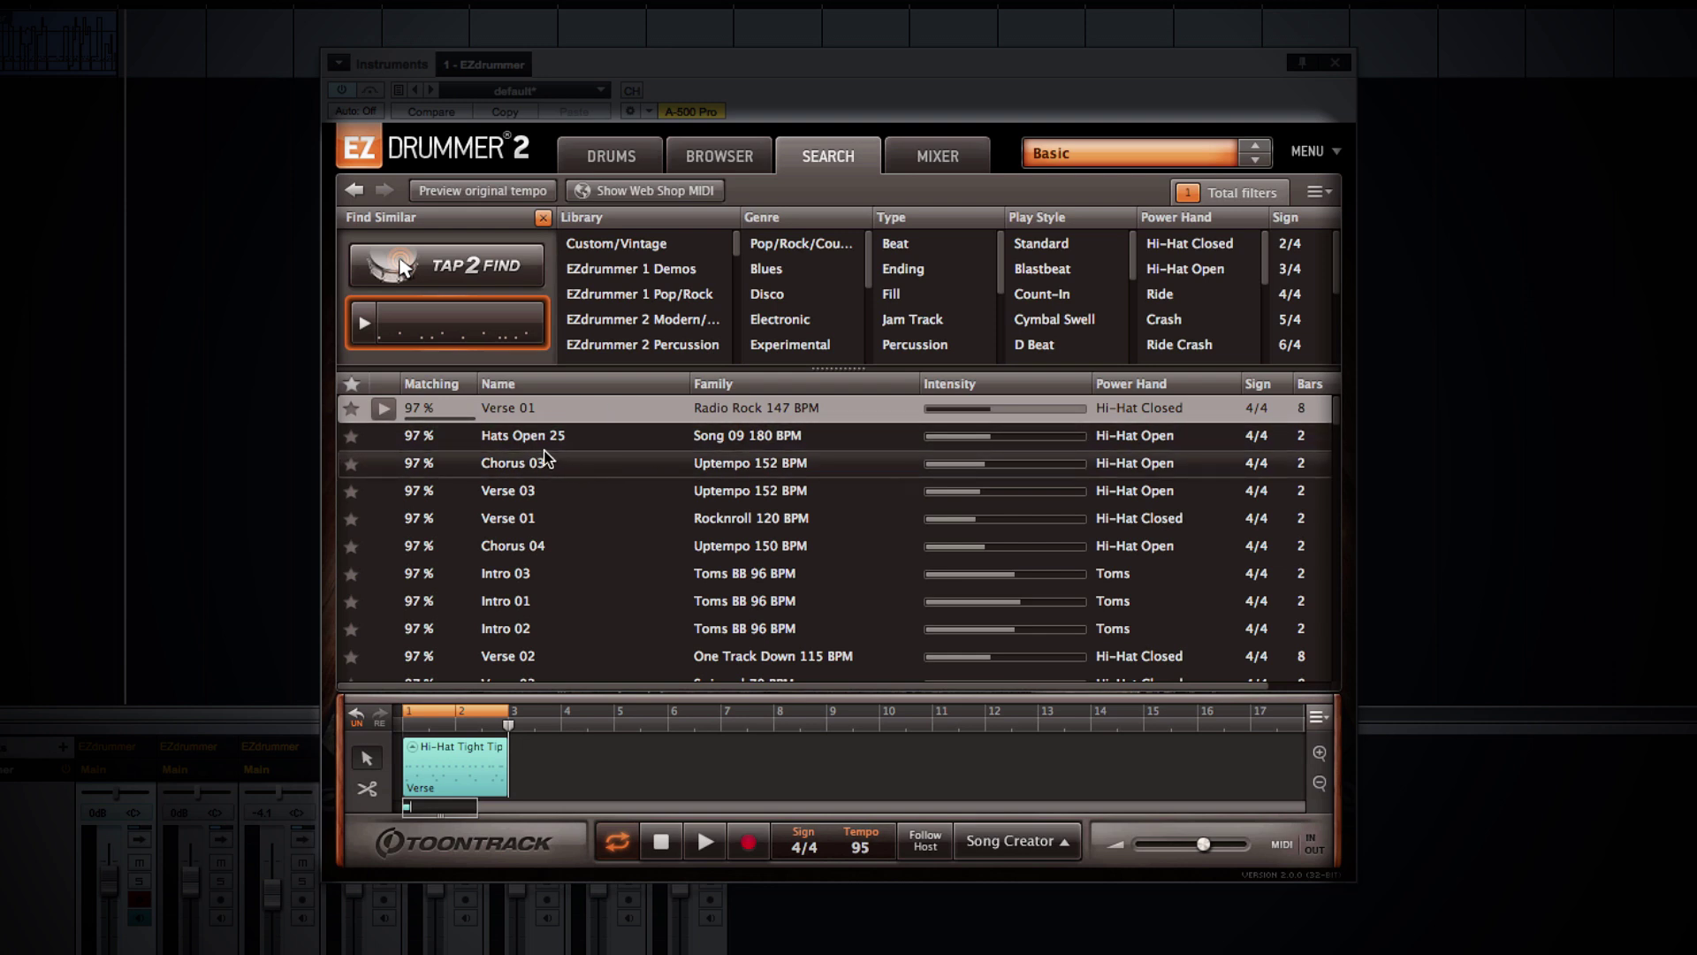
left_click_drag(521, 408, 580, 783)
left_click(617, 842)
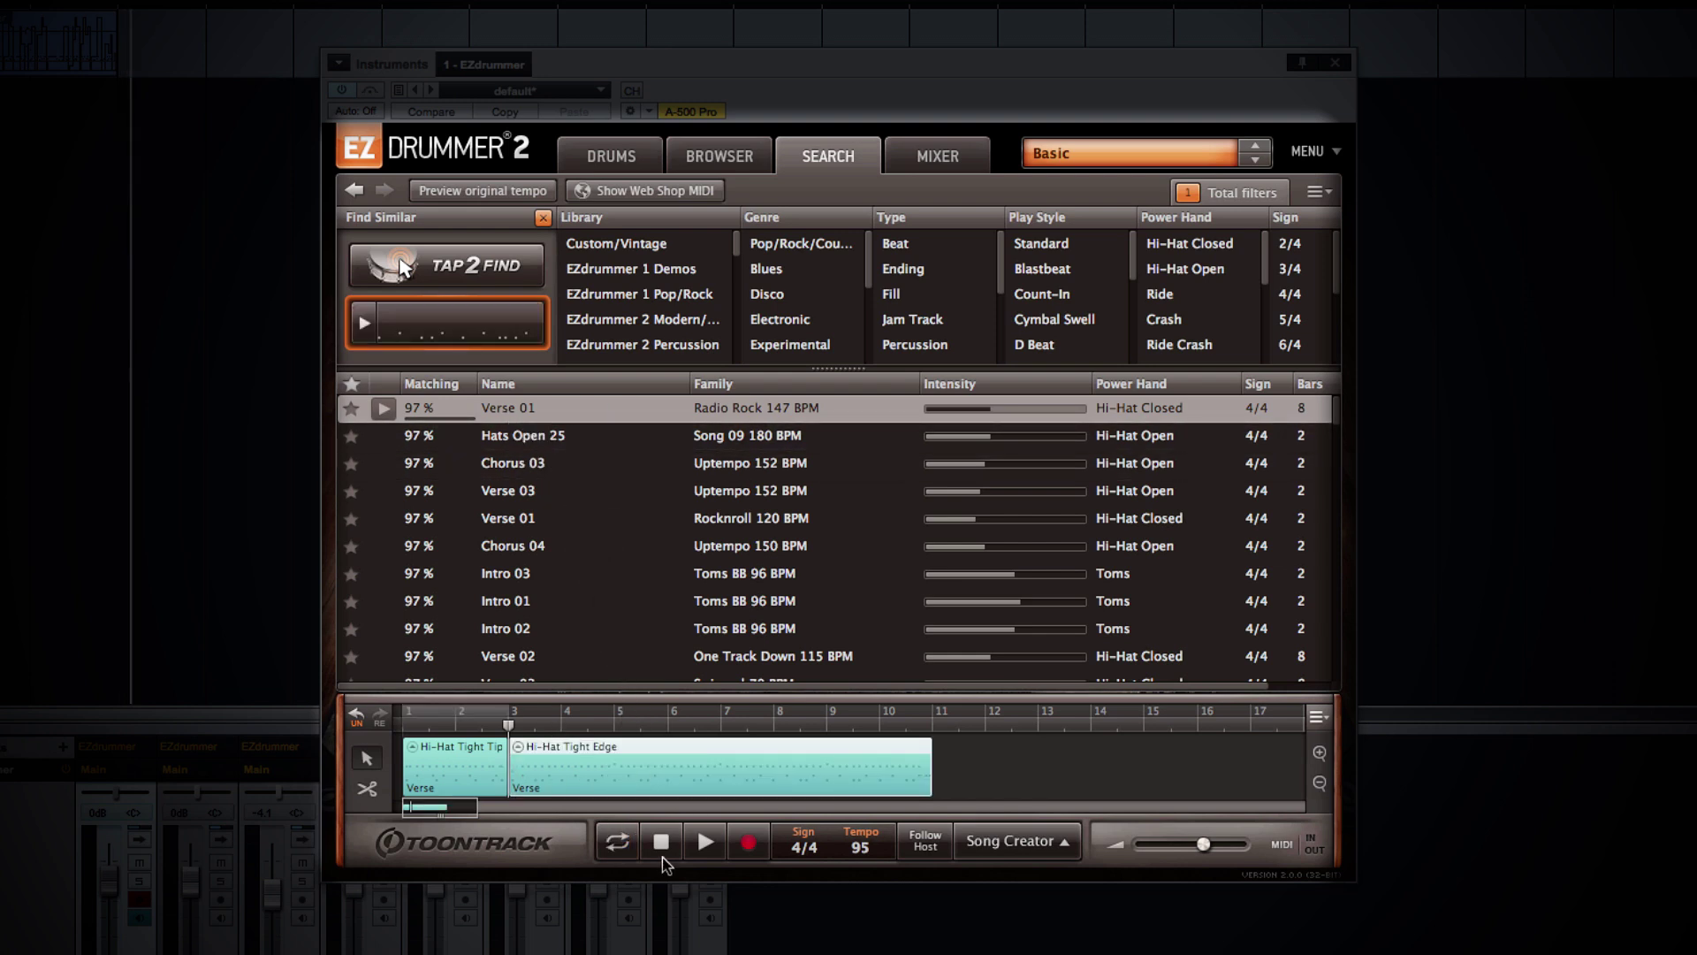
left_click(711, 847)
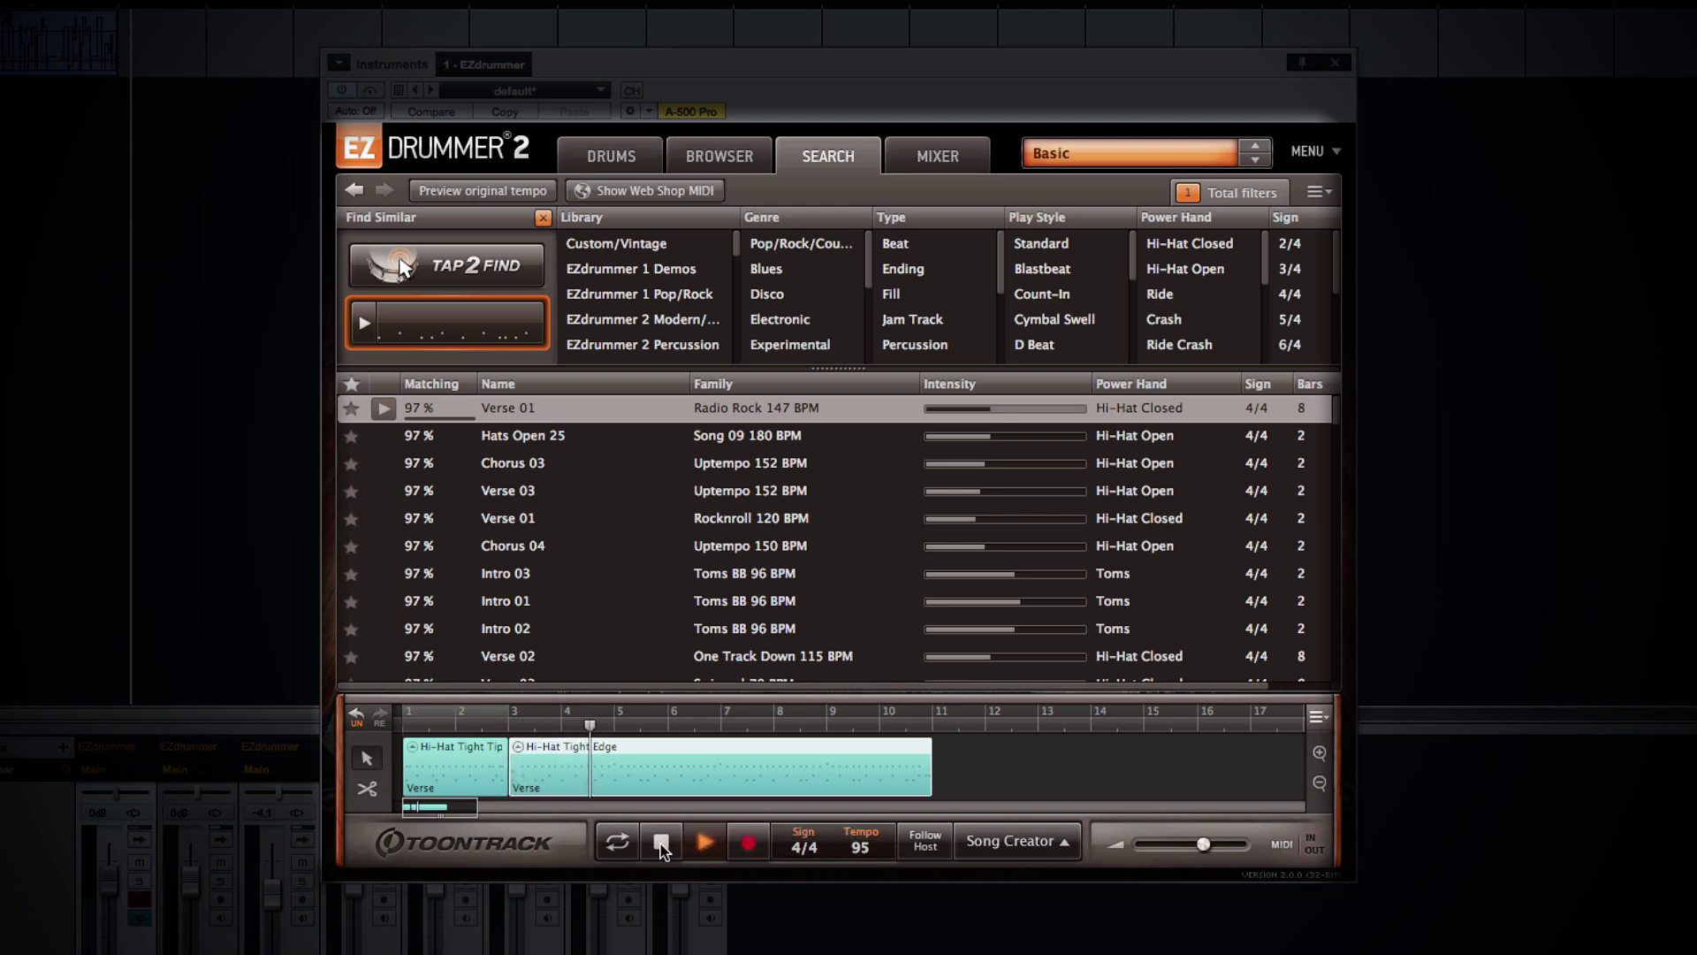
left_click(662, 846)
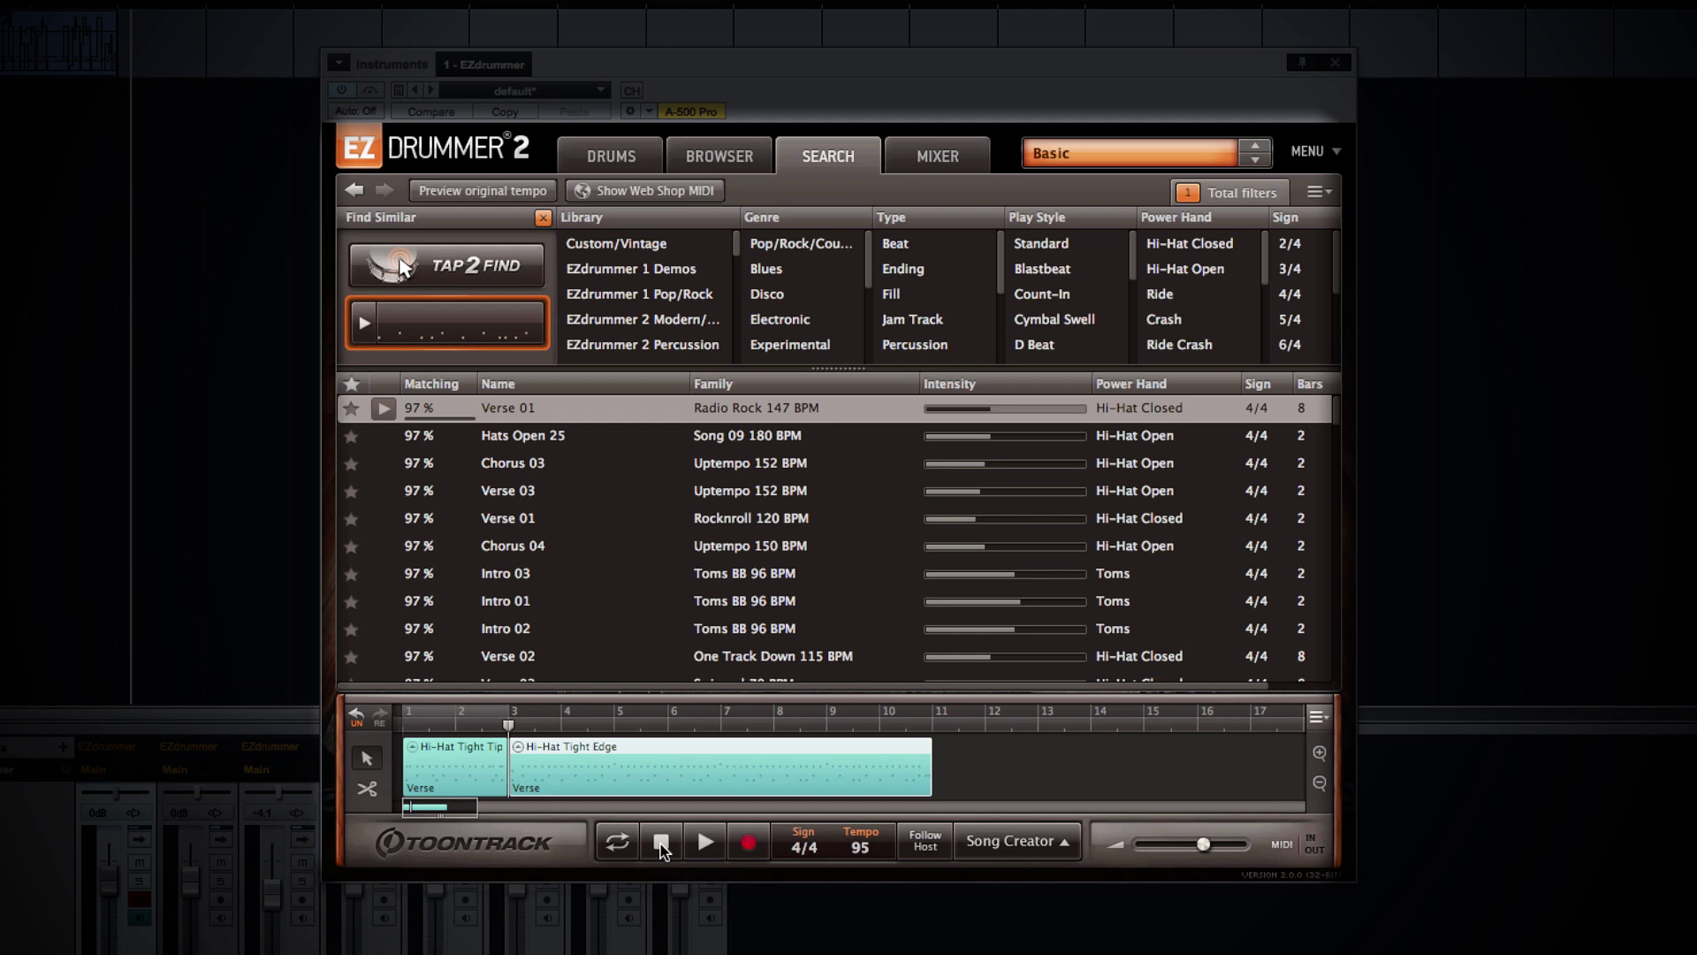
left_click_drag(636, 518, 698, 770)
Load the Hi-Hat Tight Edge clip into Song Creator, preview it, and delete the existing song blocks.
left_click(1025, 841)
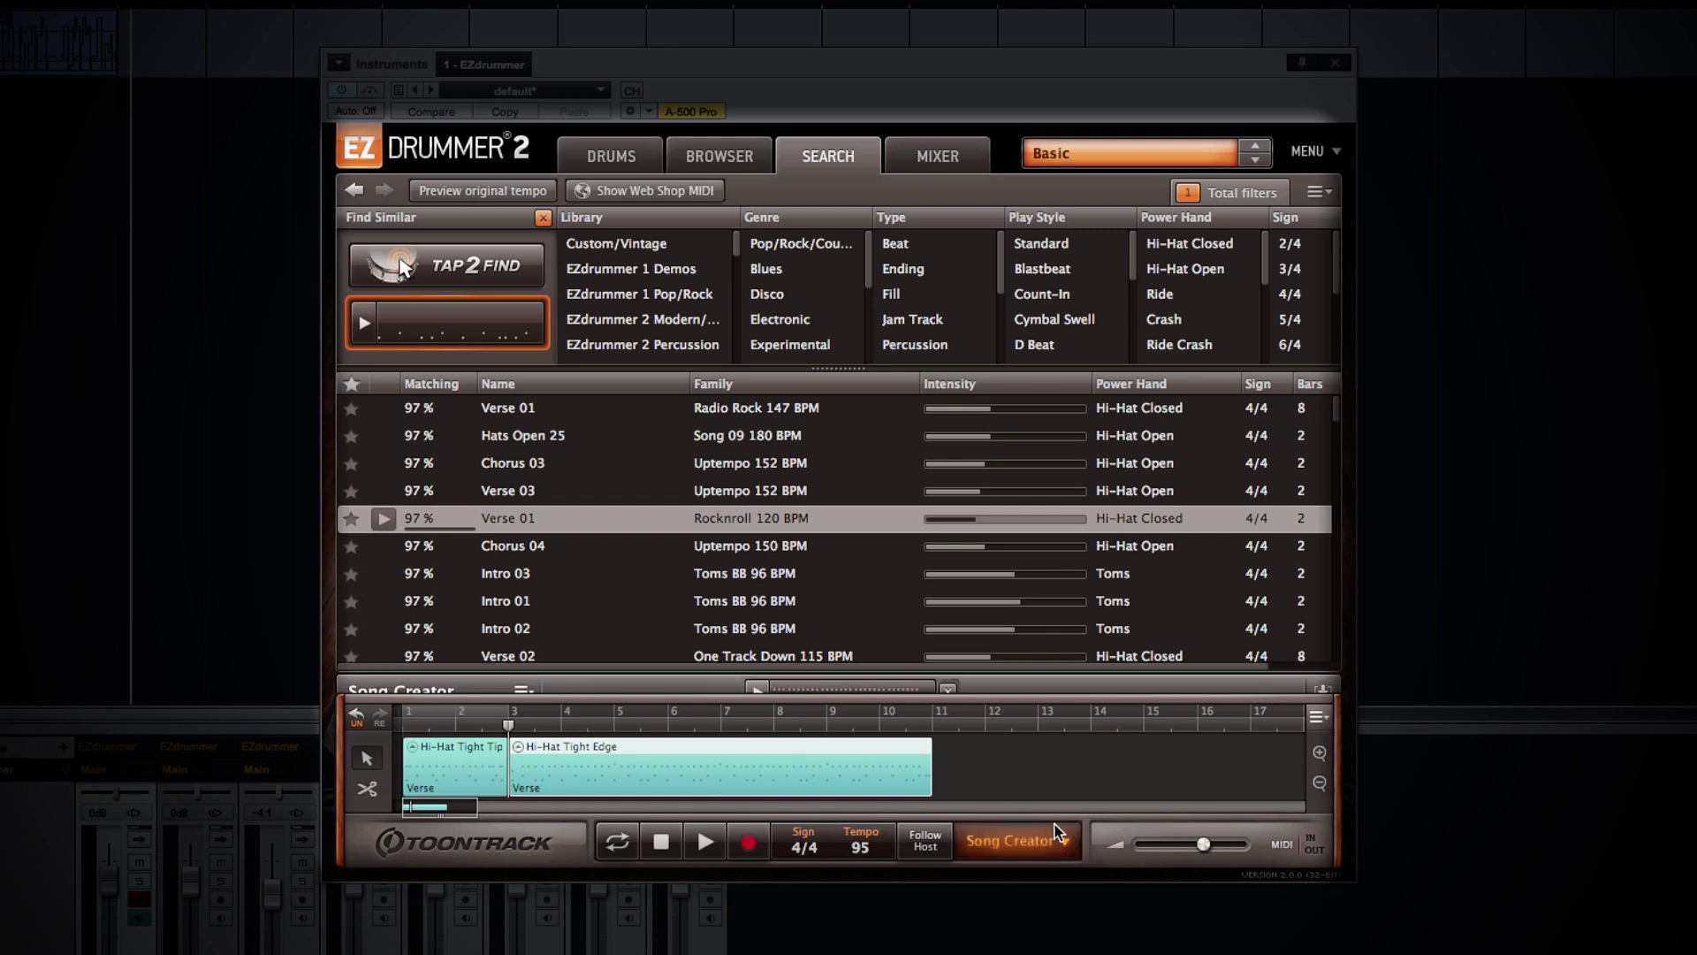
left_click_drag(673, 778, 813, 591)
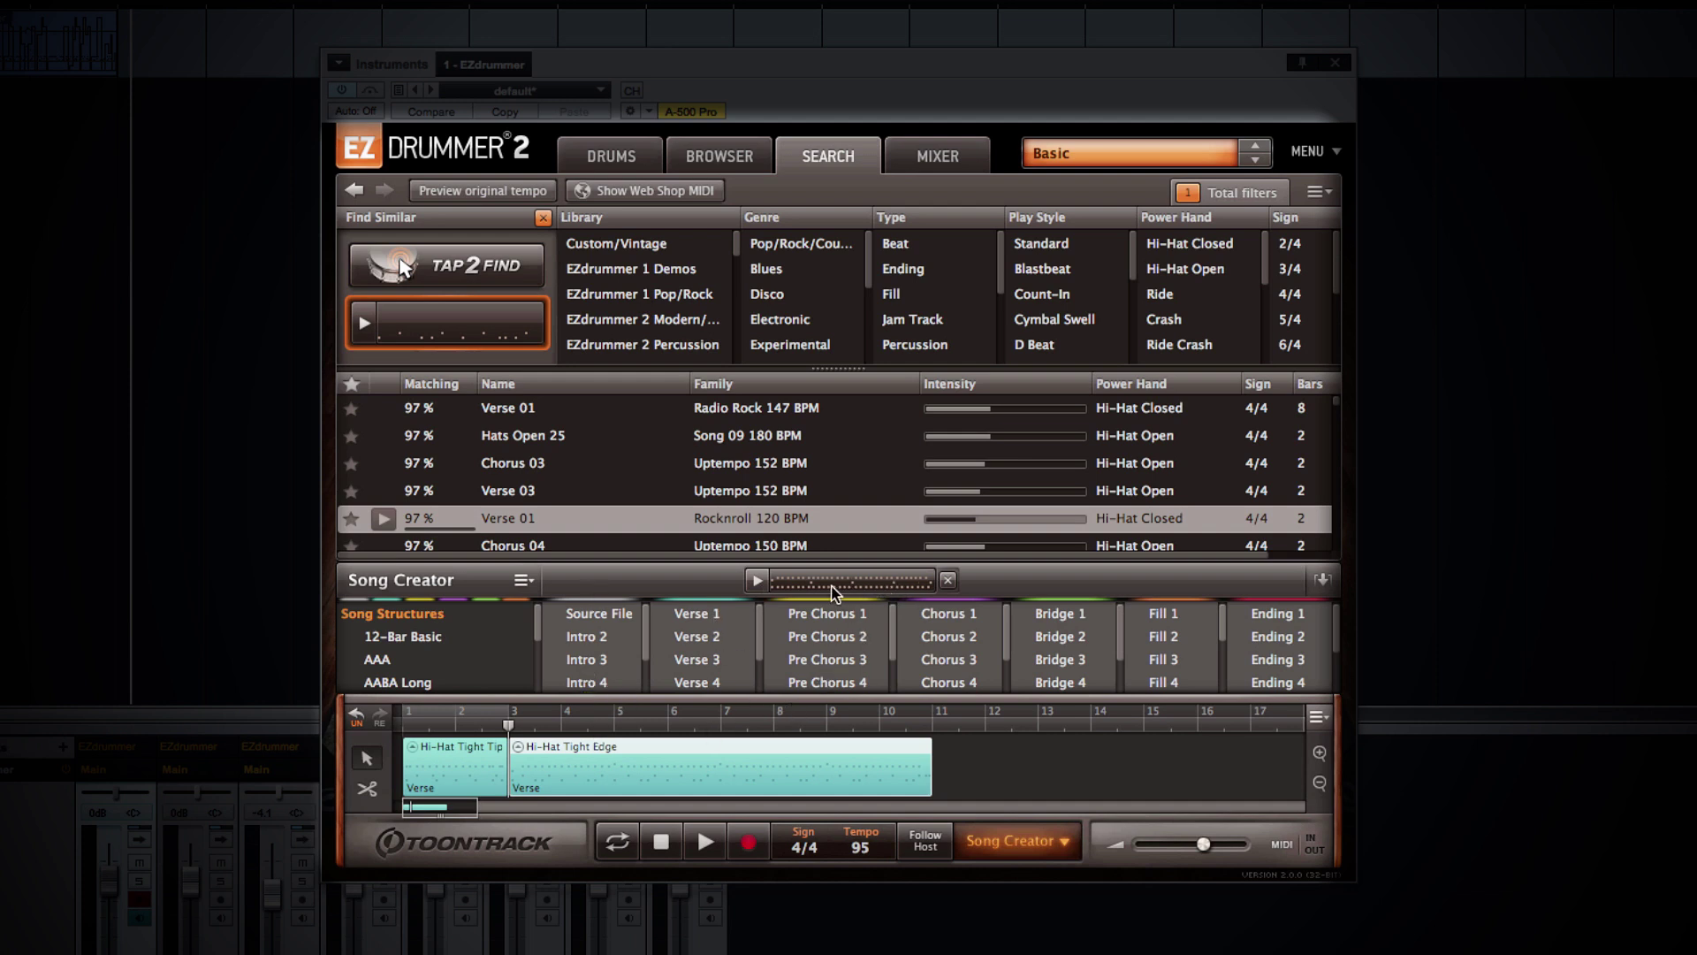
left_click(758, 582)
left_click(759, 582)
right_click(589, 756)
left_click(660, 841)
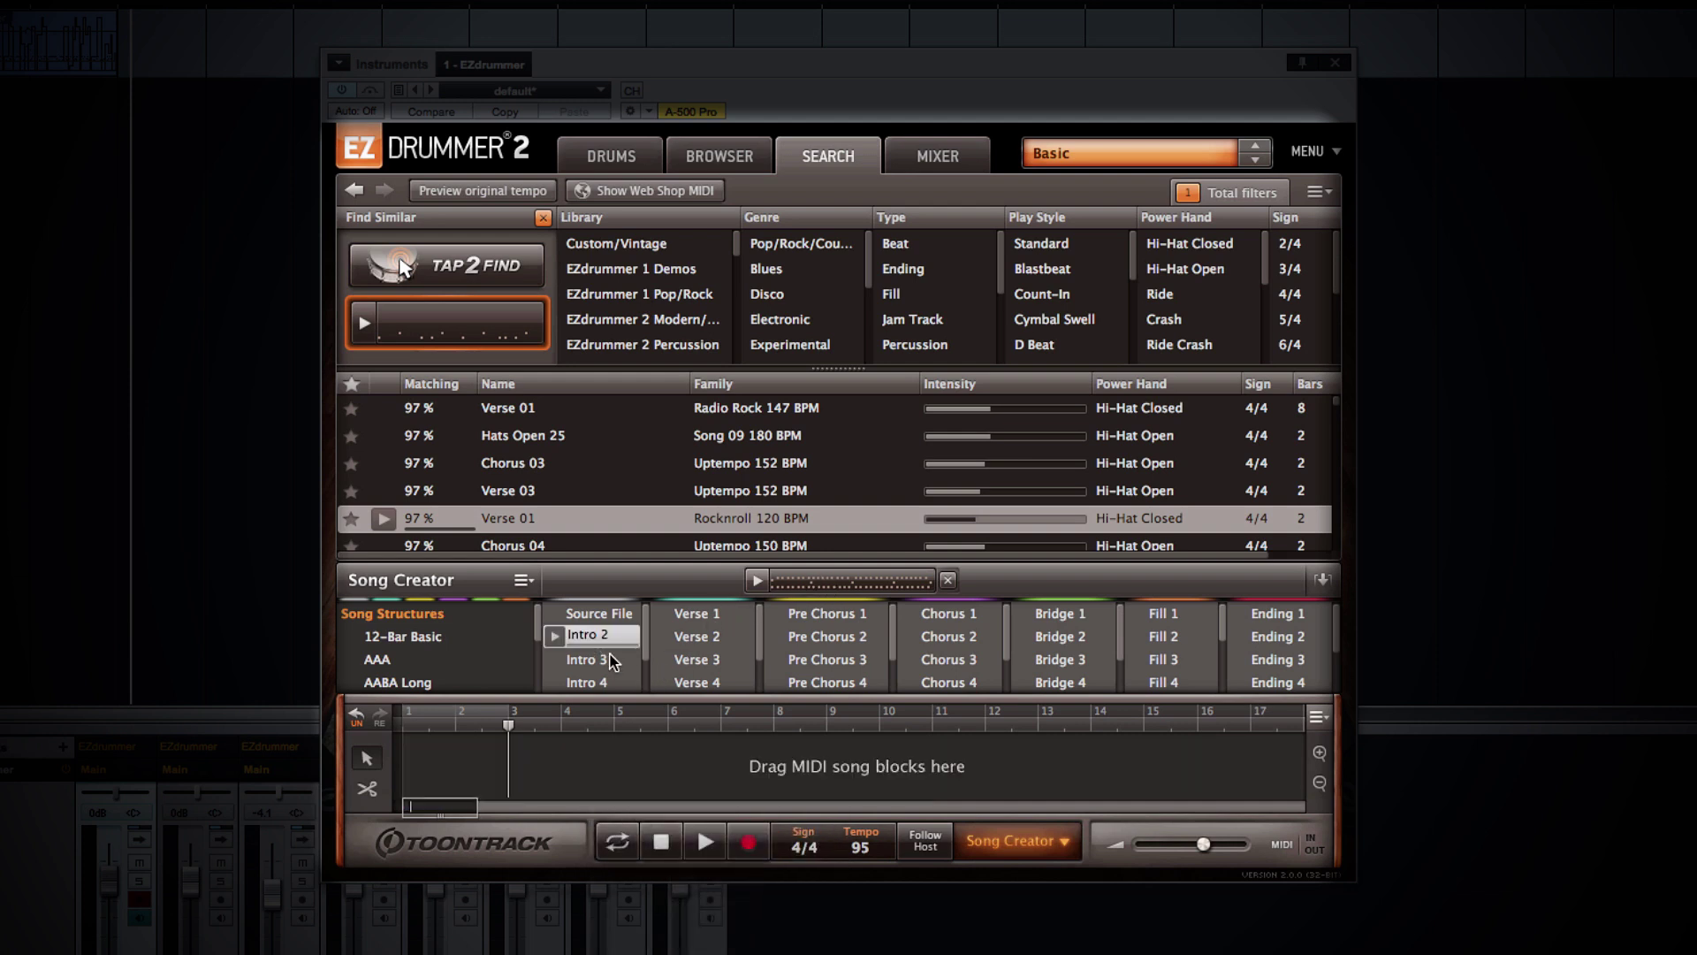
Arrange Intro 2, Verse 1, Pre Chorus 1, Chorus 1 and Chorus 3 in the song track.
left_click_drag(587, 640, 389, 765)
left_click_drag(471, 814, 836, 807)
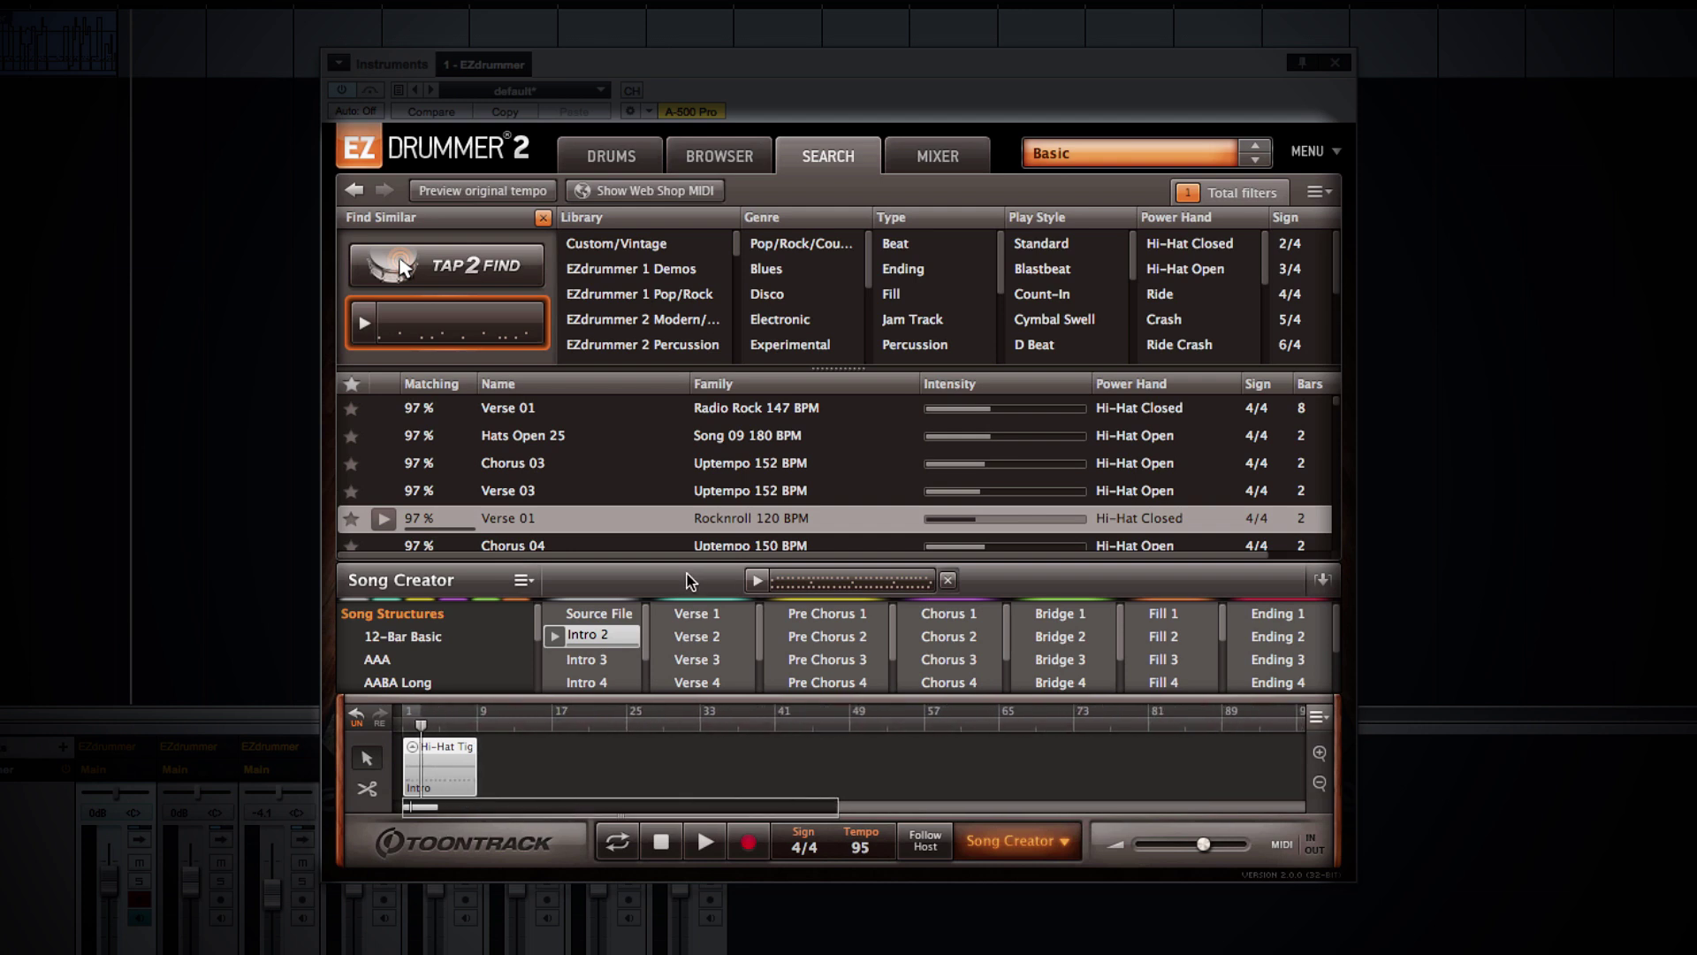
left_click_drag(698, 612, 484, 761)
double_click(800, 616)
double_click(946, 613)
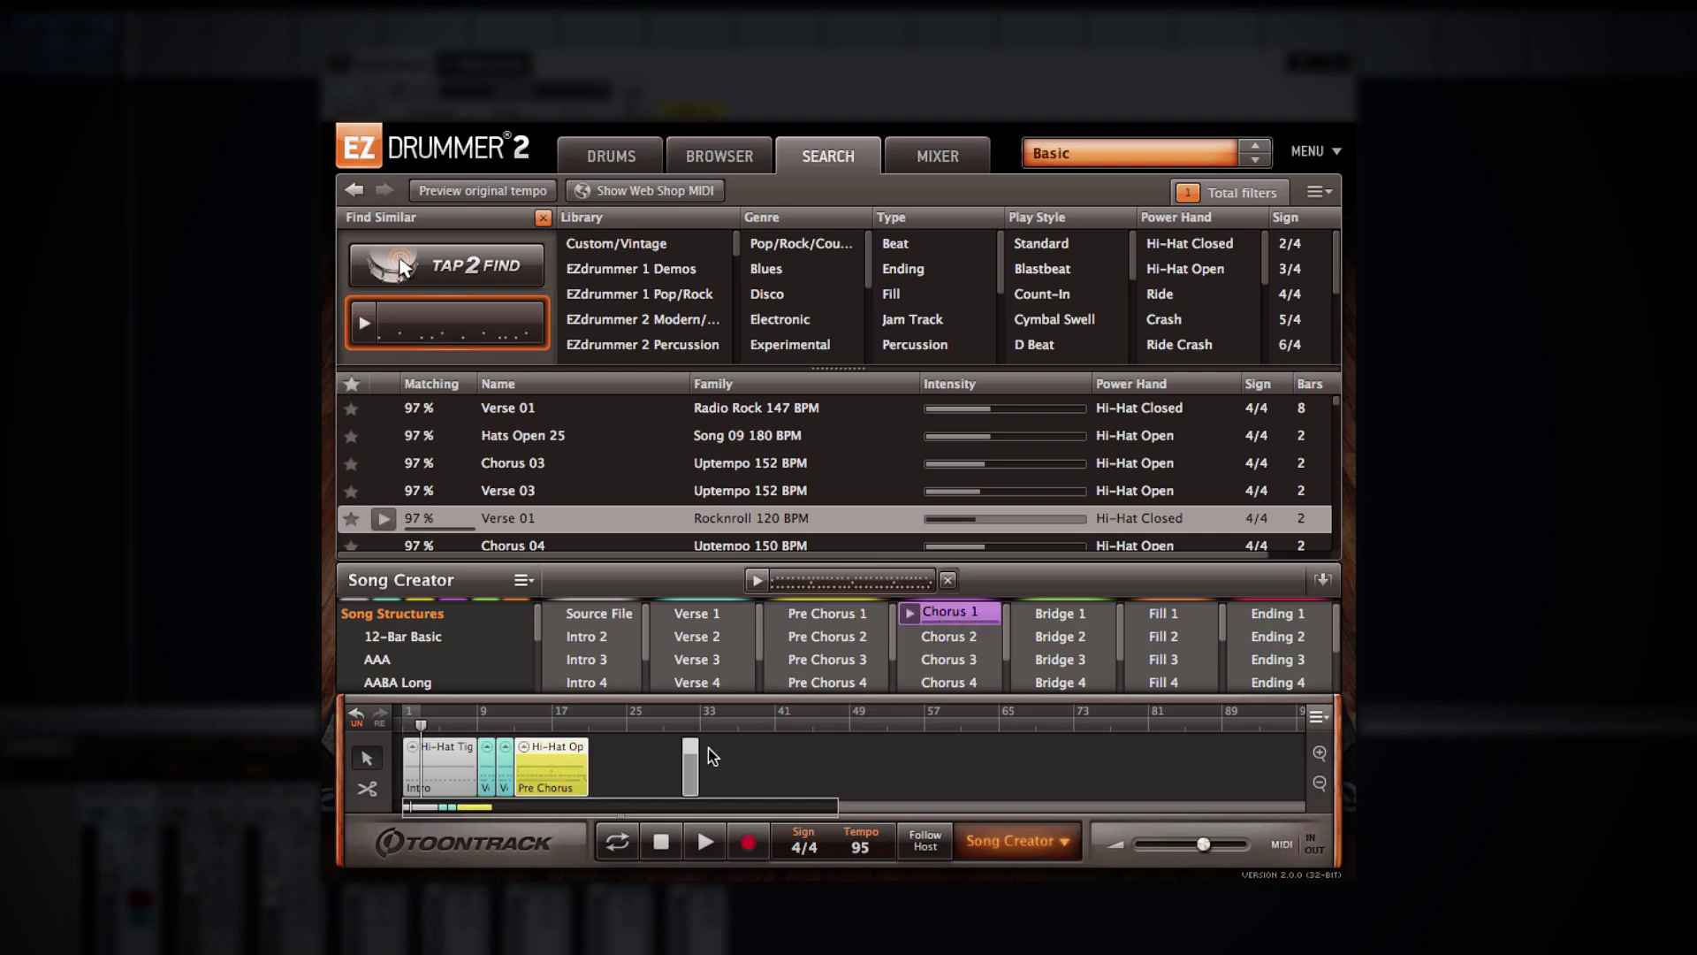
left_click_drag(953, 669, 605, 739)
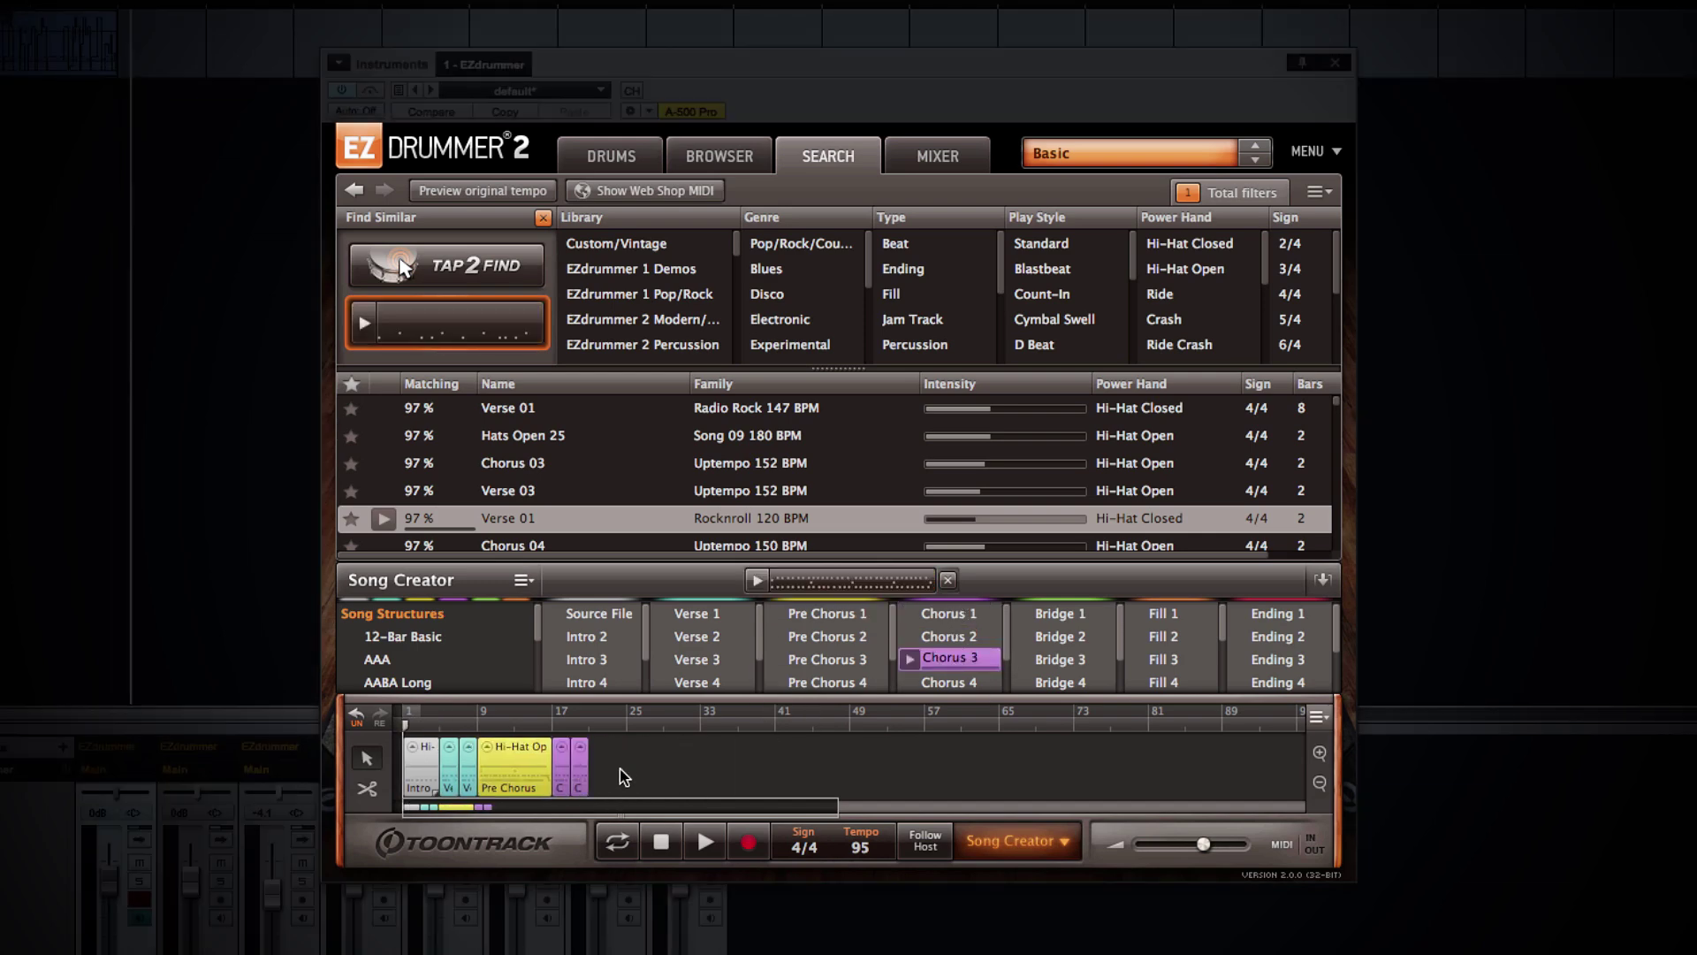
left_click_drag(620, 764, 407, 743)
Remove the hand-built song blocks and load the ABAB Long song structure onto the track.
right_click(536, 765)
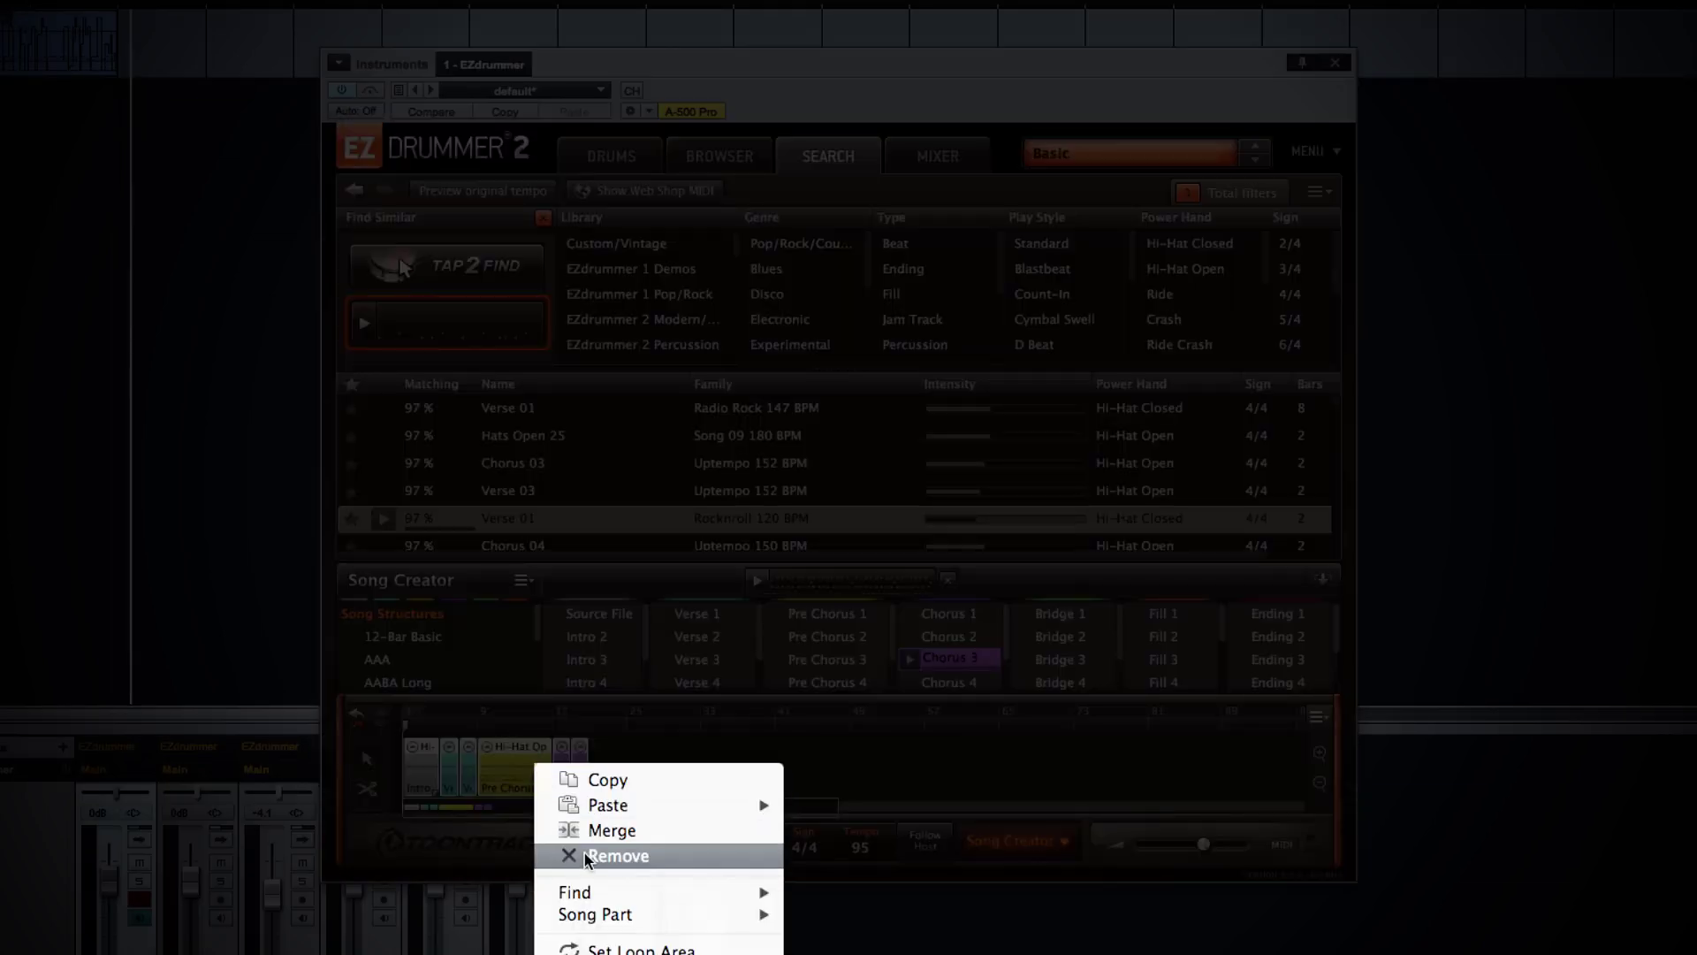
left_click(585, 854)
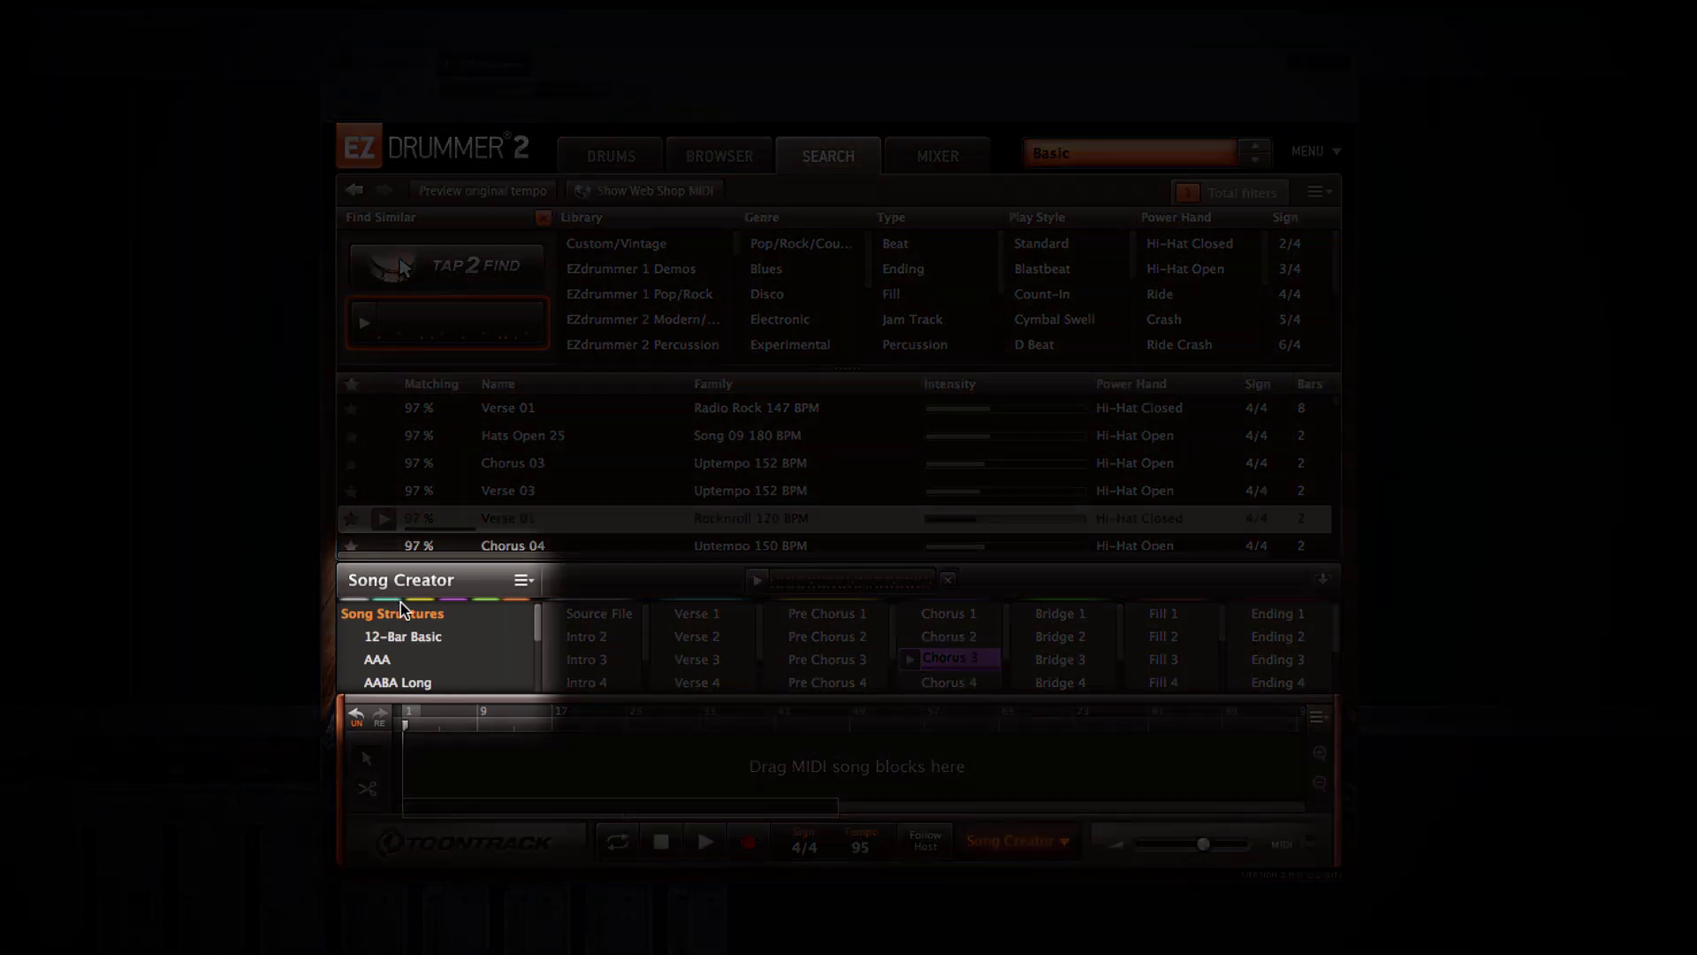
scroll(426, 650, "down", 2)
scroll(426, 652, "down", 3)
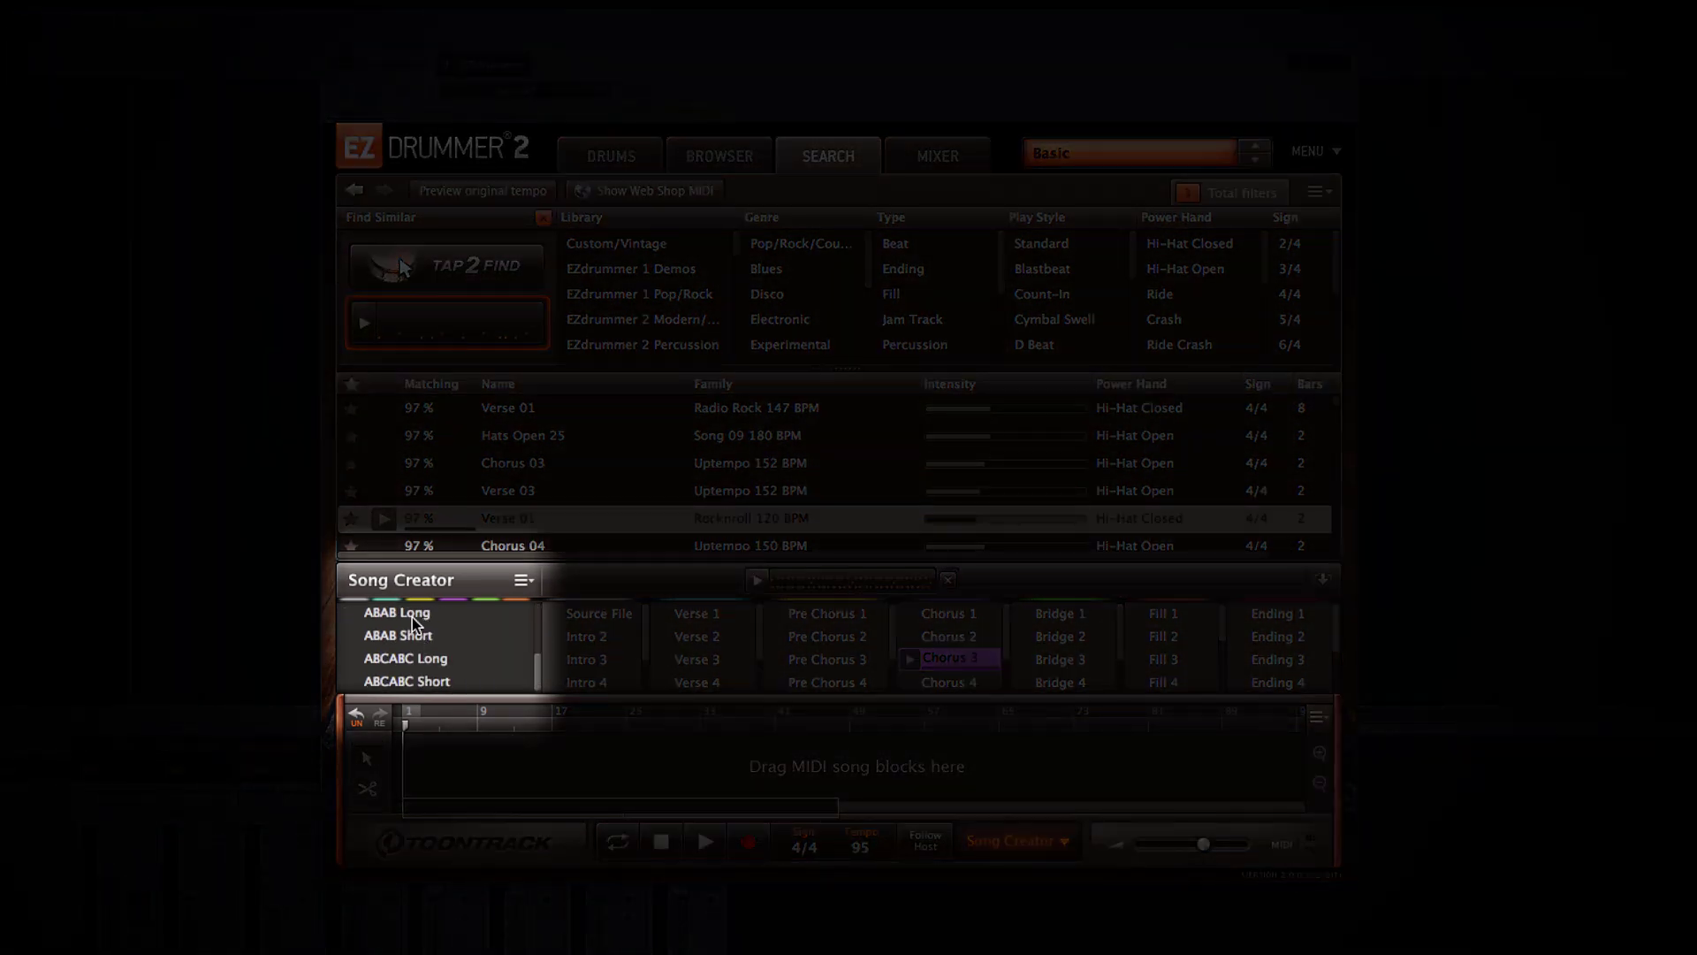
left_click(413, 619)
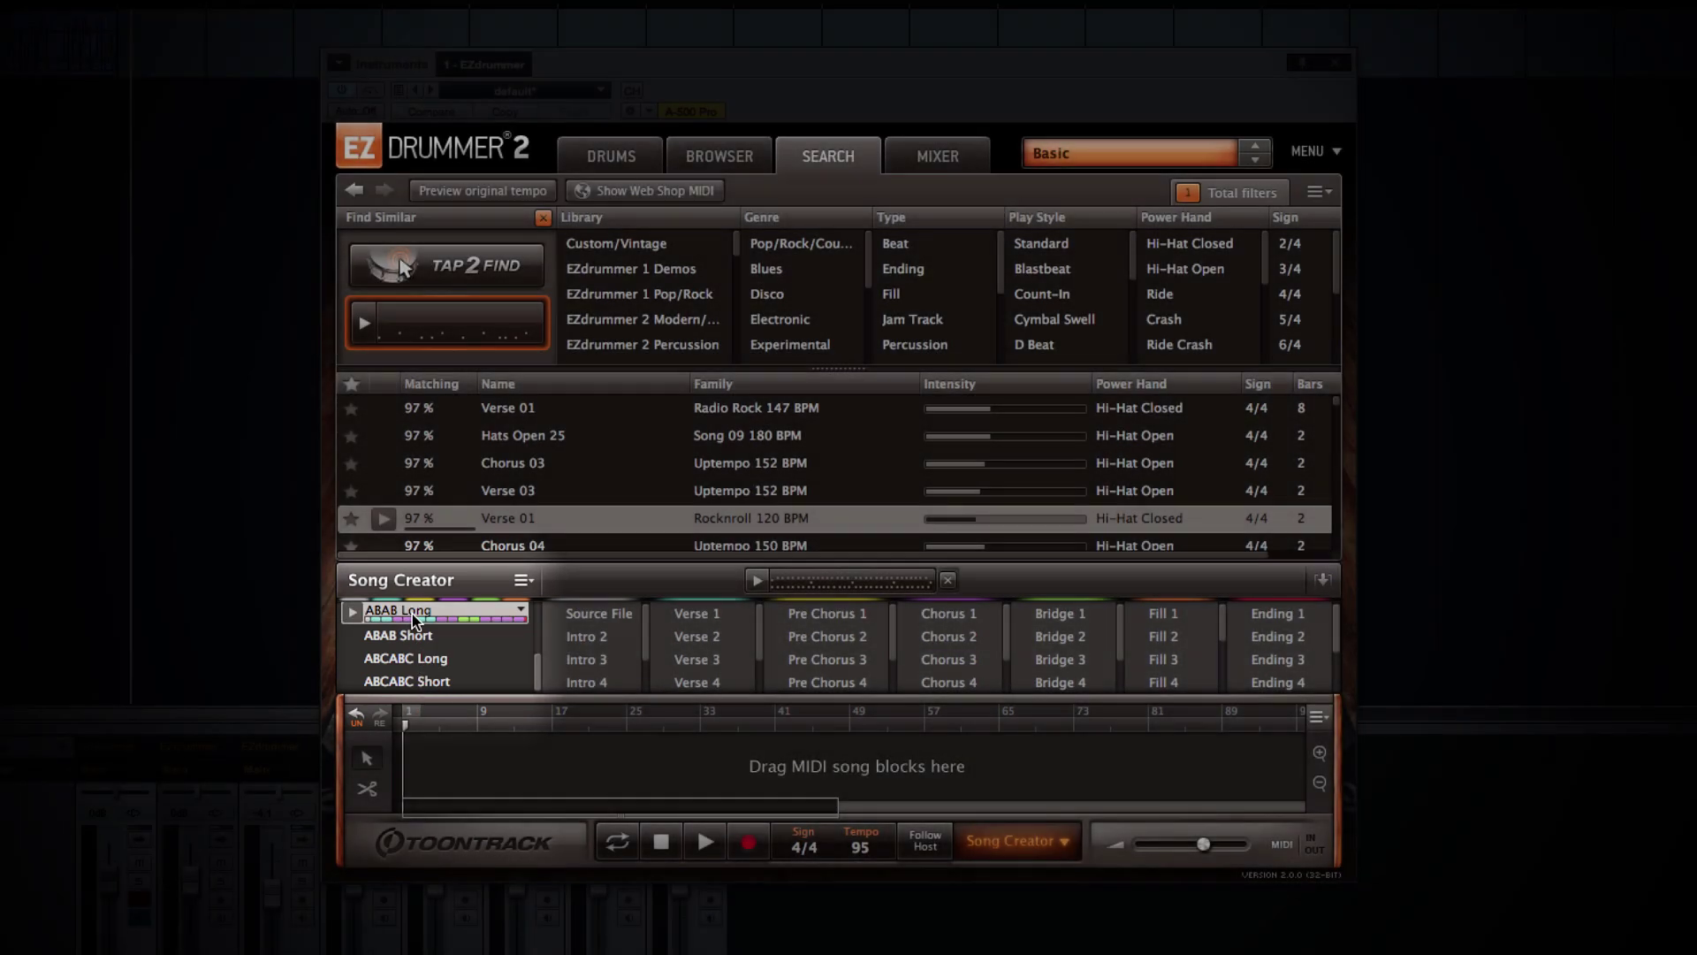
left_click(522, 610)
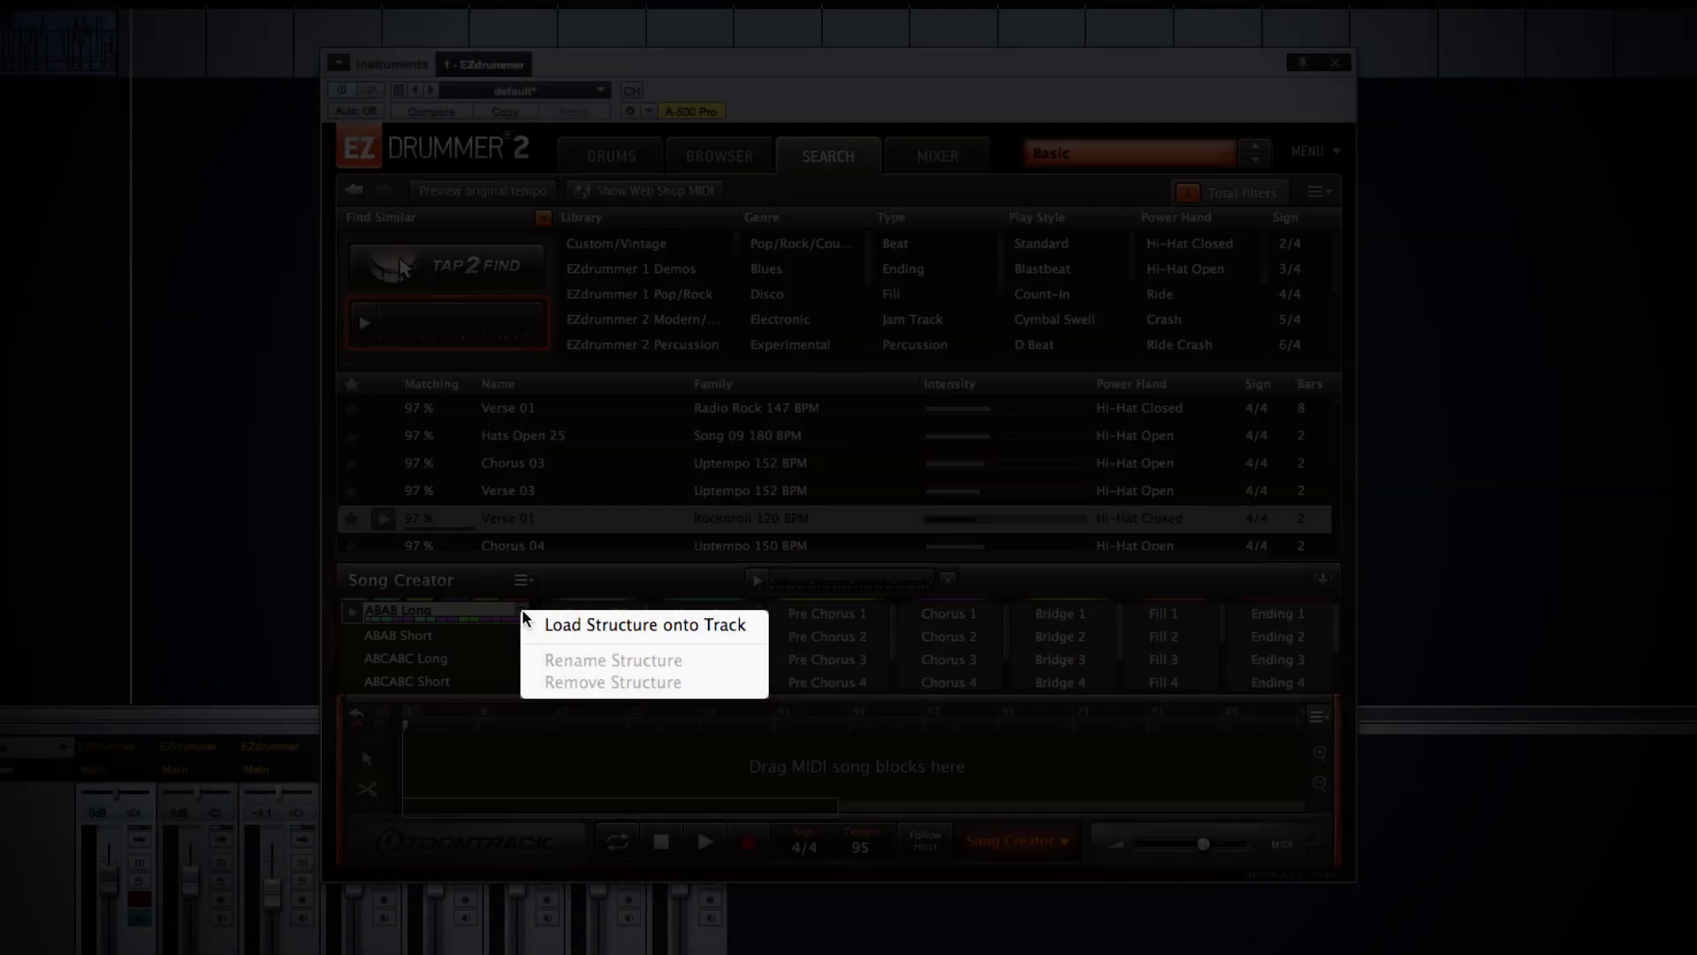
left_click(655, 626)
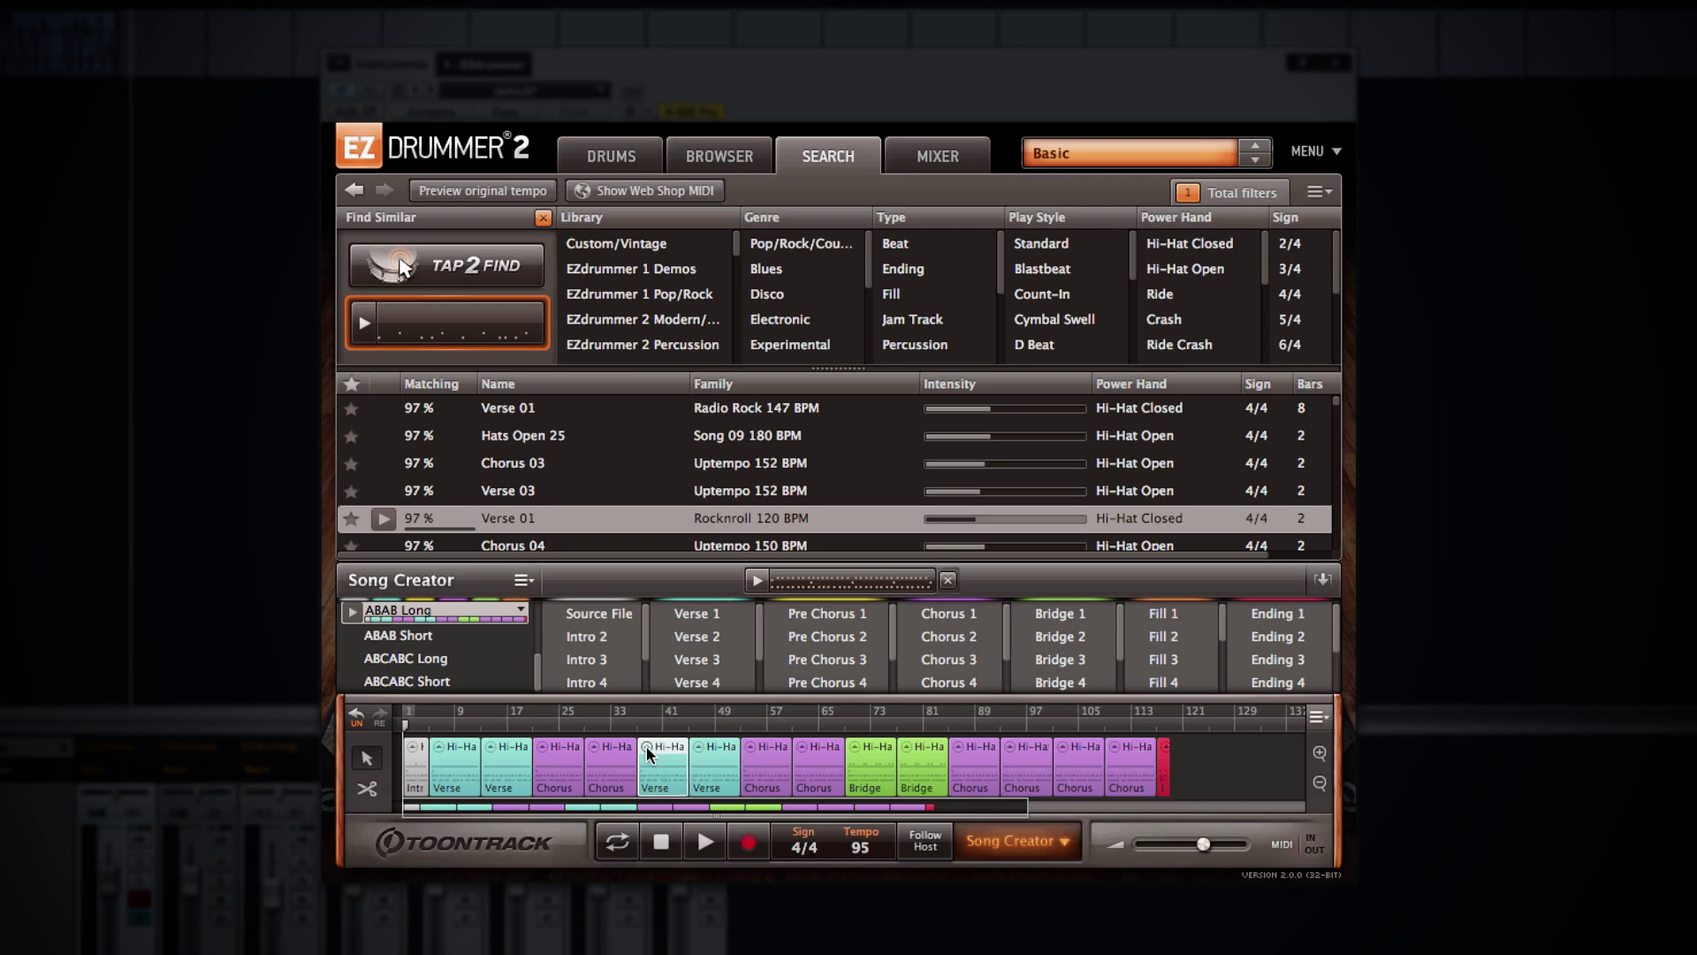
right_click(660, 758)
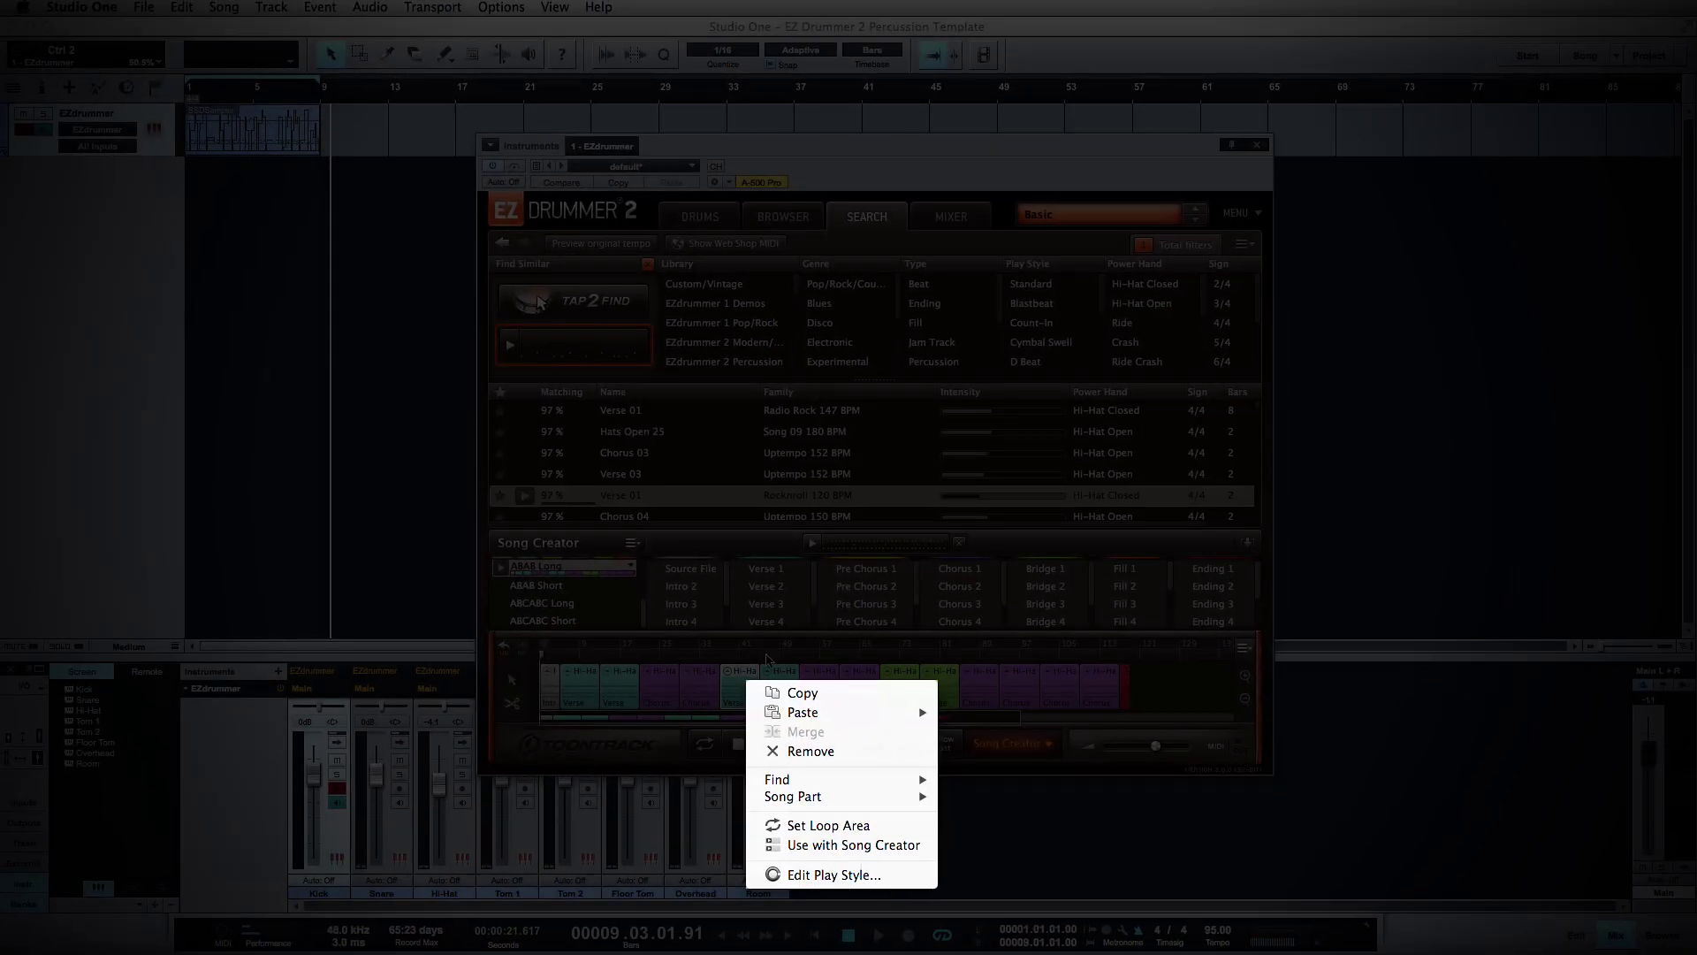
Open Edit Play Style for the bar-41 verse, loop it, and try moving the power hand to ride and back.
left_click(729, 677)
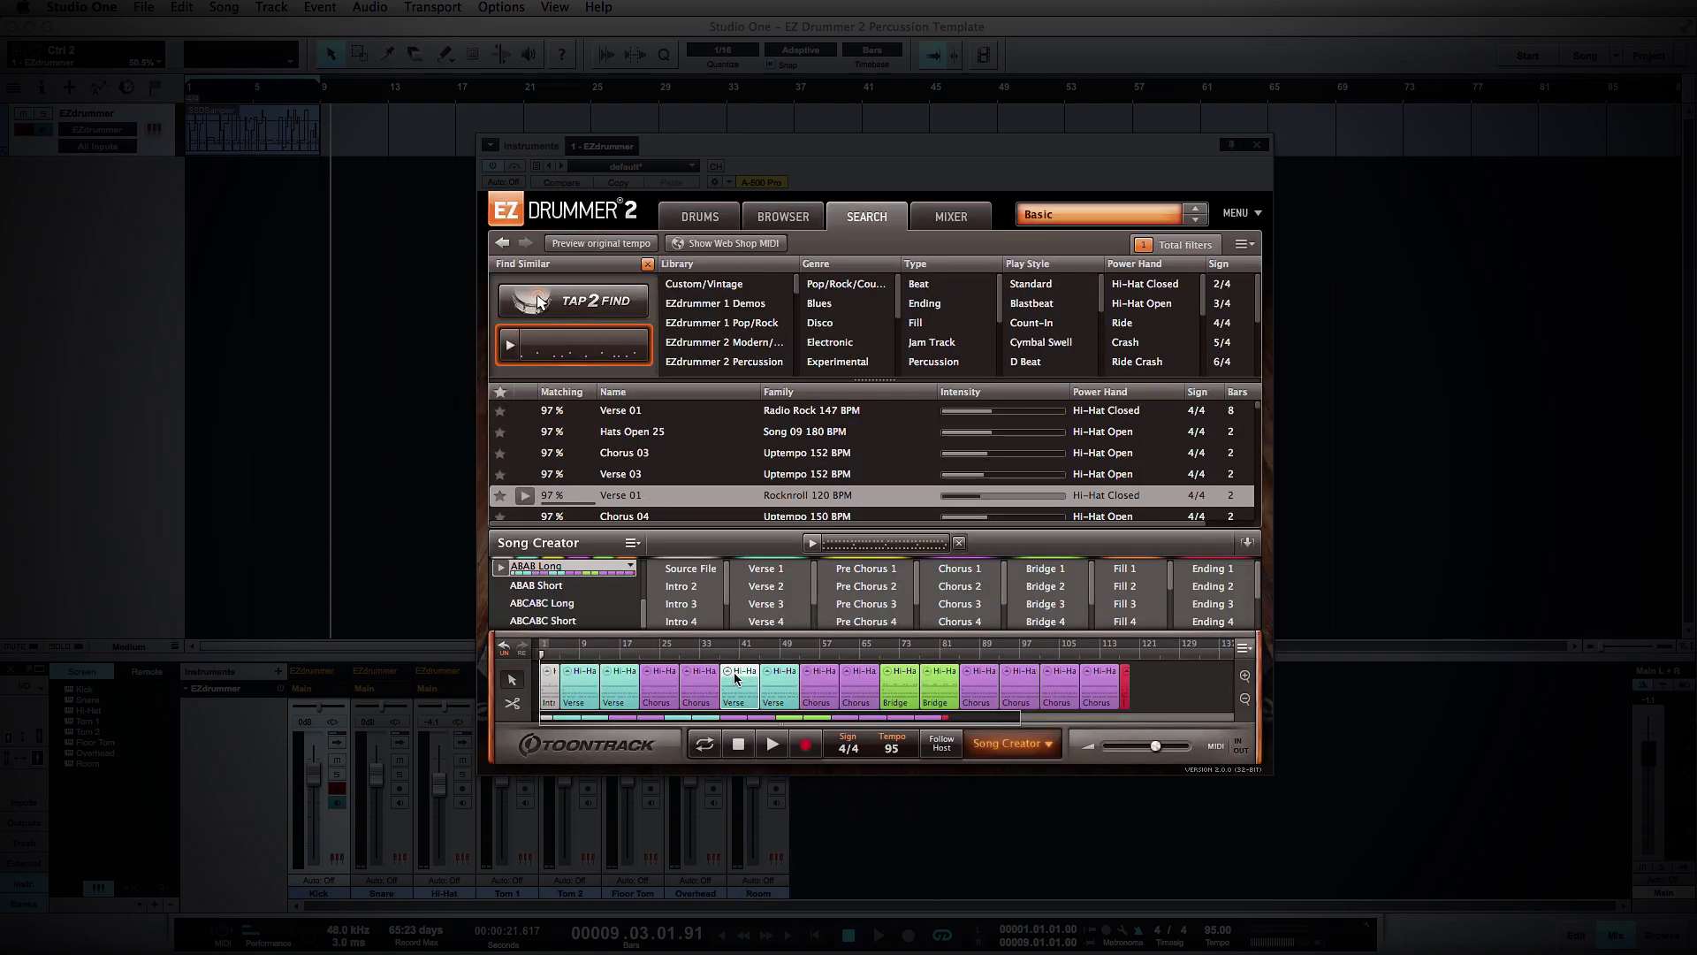
double_click(725, 670)
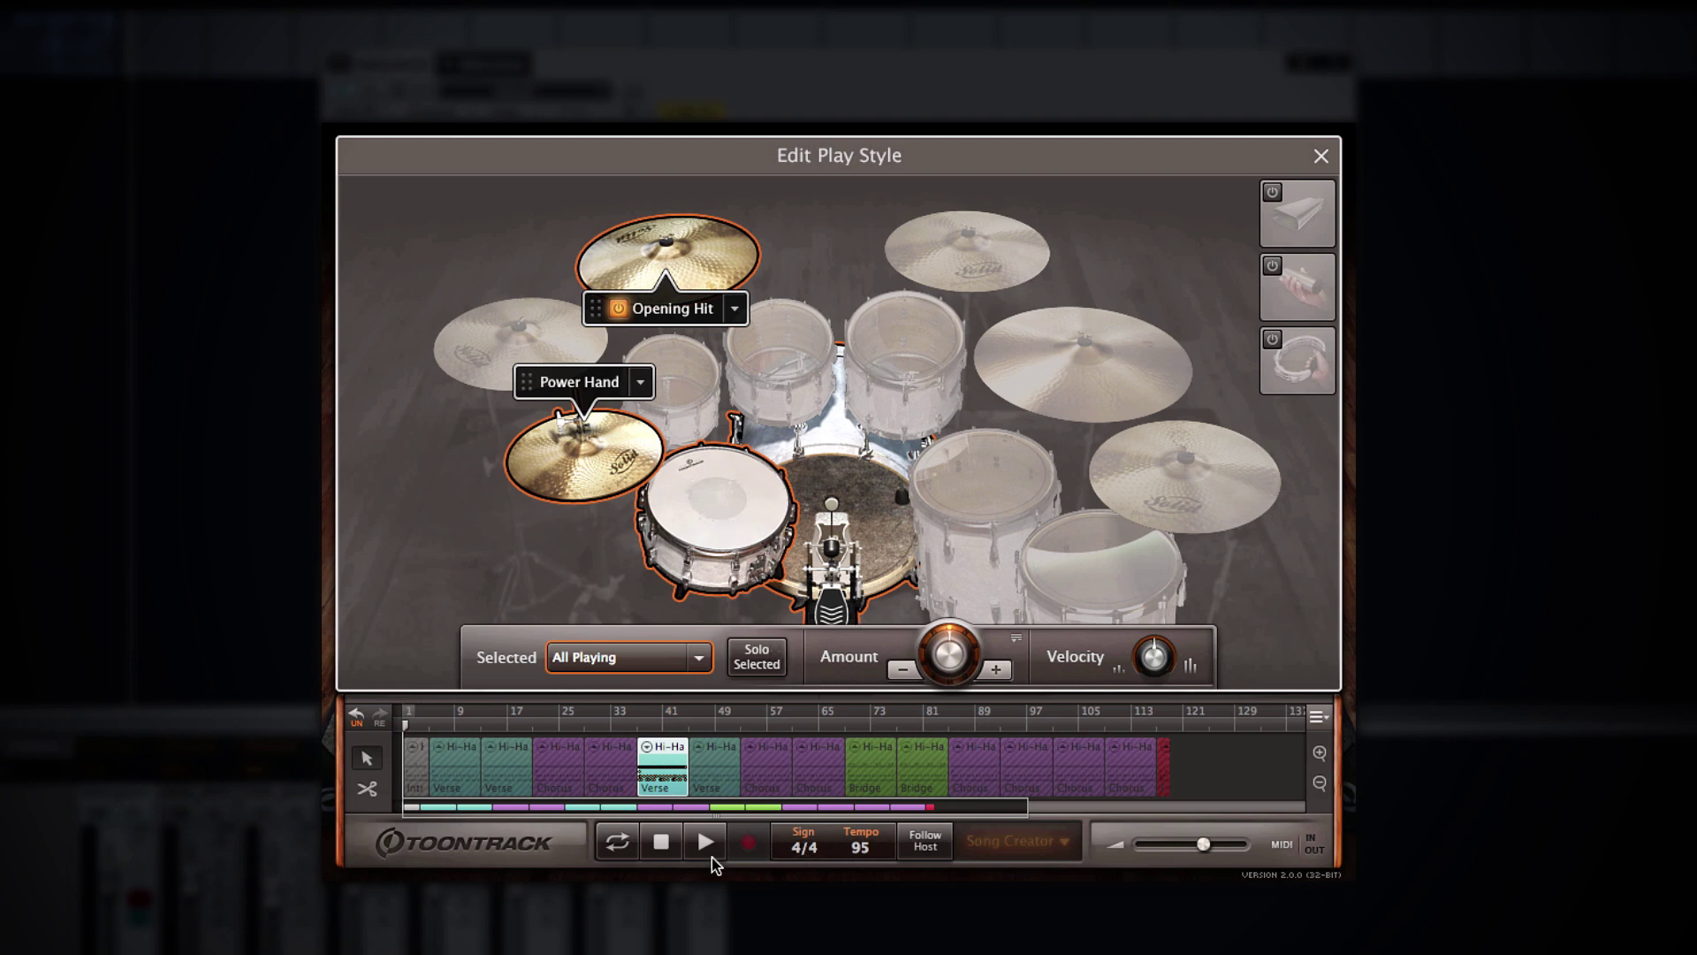
left_click(617, 842)
left_click(601, 442)
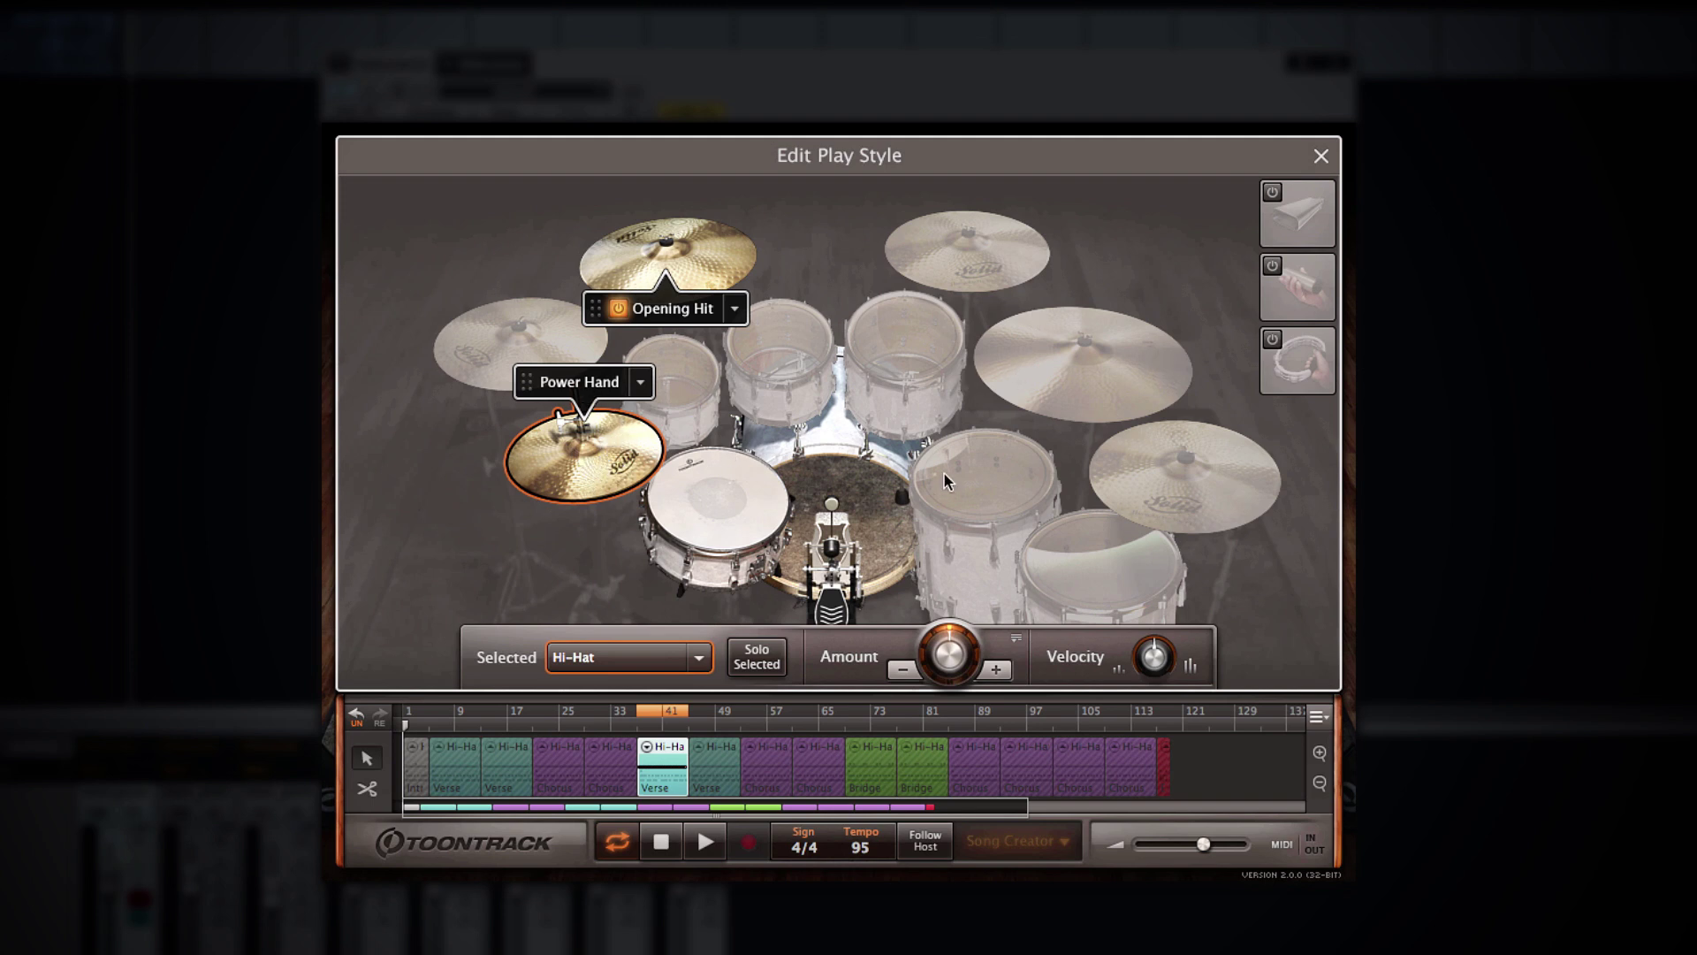
left_click_drag(601, 385, 1050, 372)
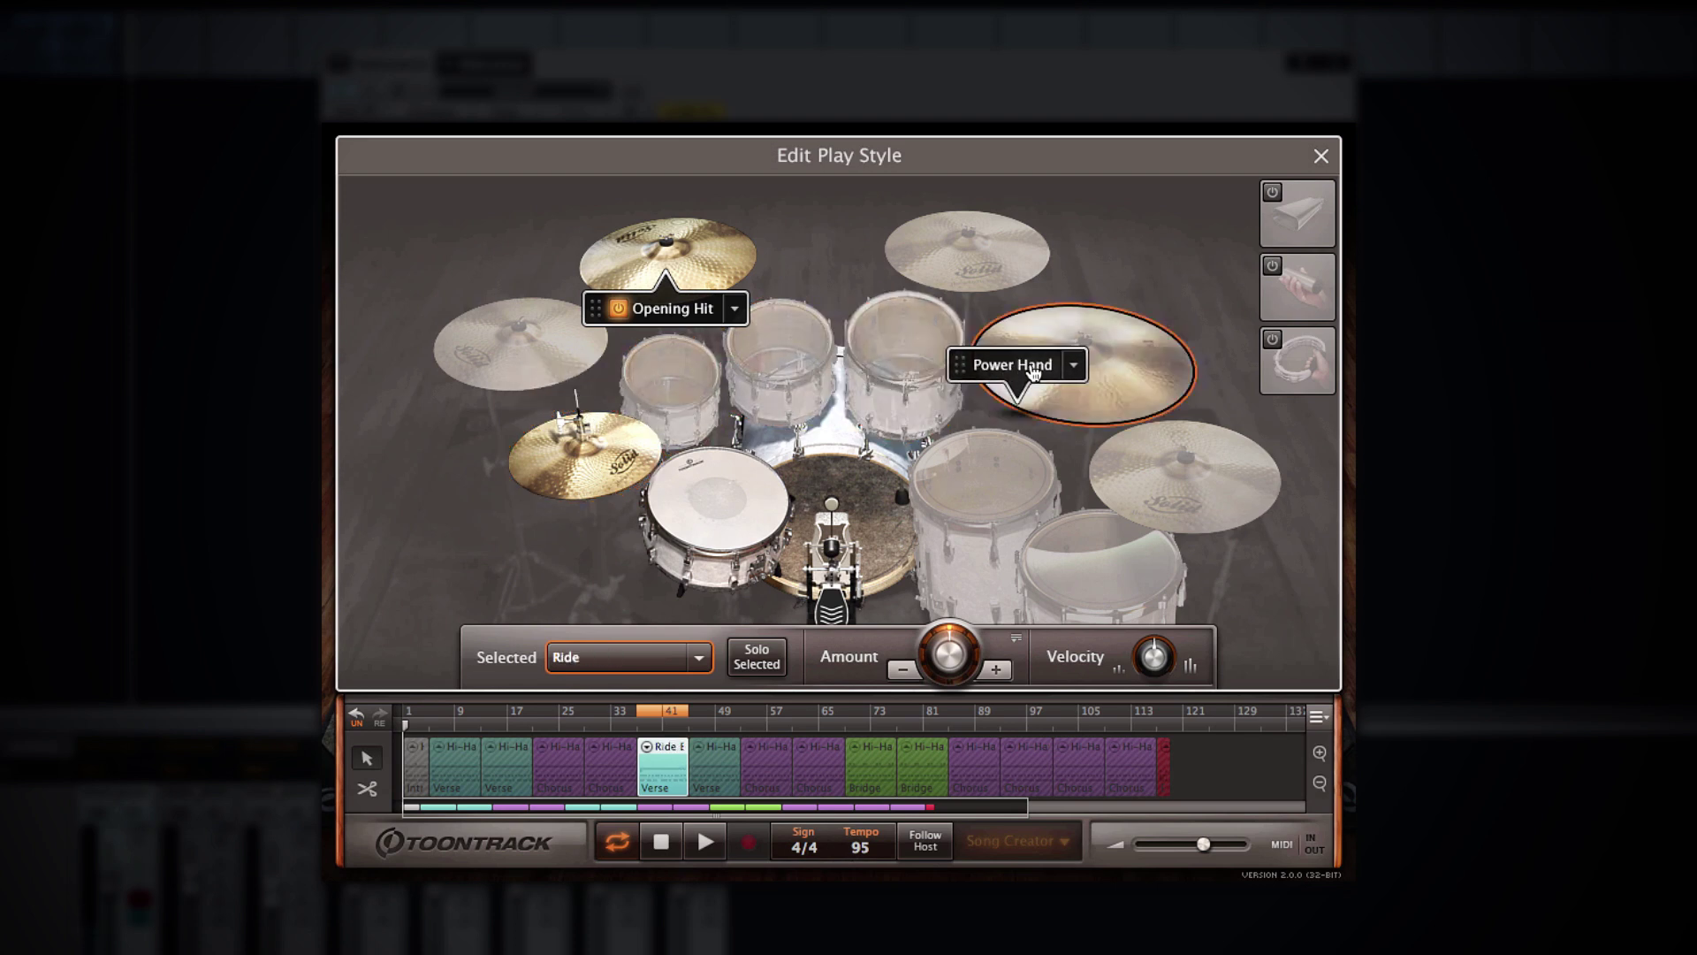
left_click(1142, 287)
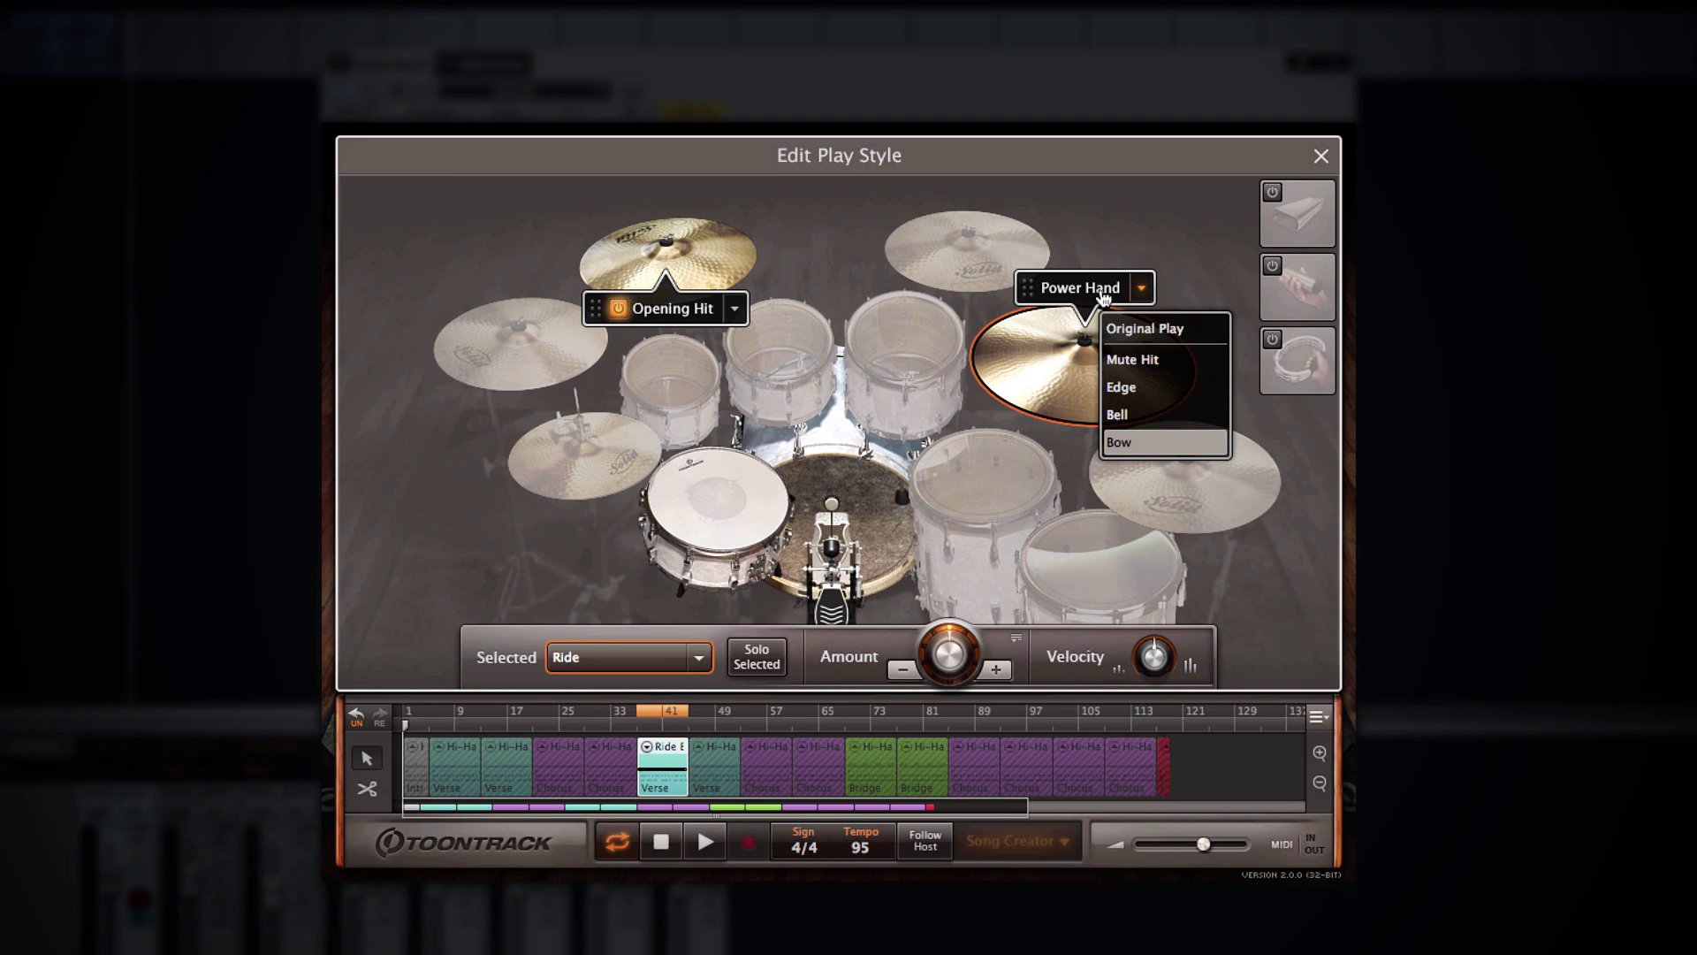
left_click(1103, 296)
left_click_drag(1103, 296, 627, 449)
Select the Cymbal 2 crash, adjust its hit amount, and lower its velocity to -26.
left_click(720, 507)
left_click(858, 486)
left_click(606, 466)
left_click(718, 499)
left_click(744, 248)
left_click(996, 672)
left_click(996, 672)
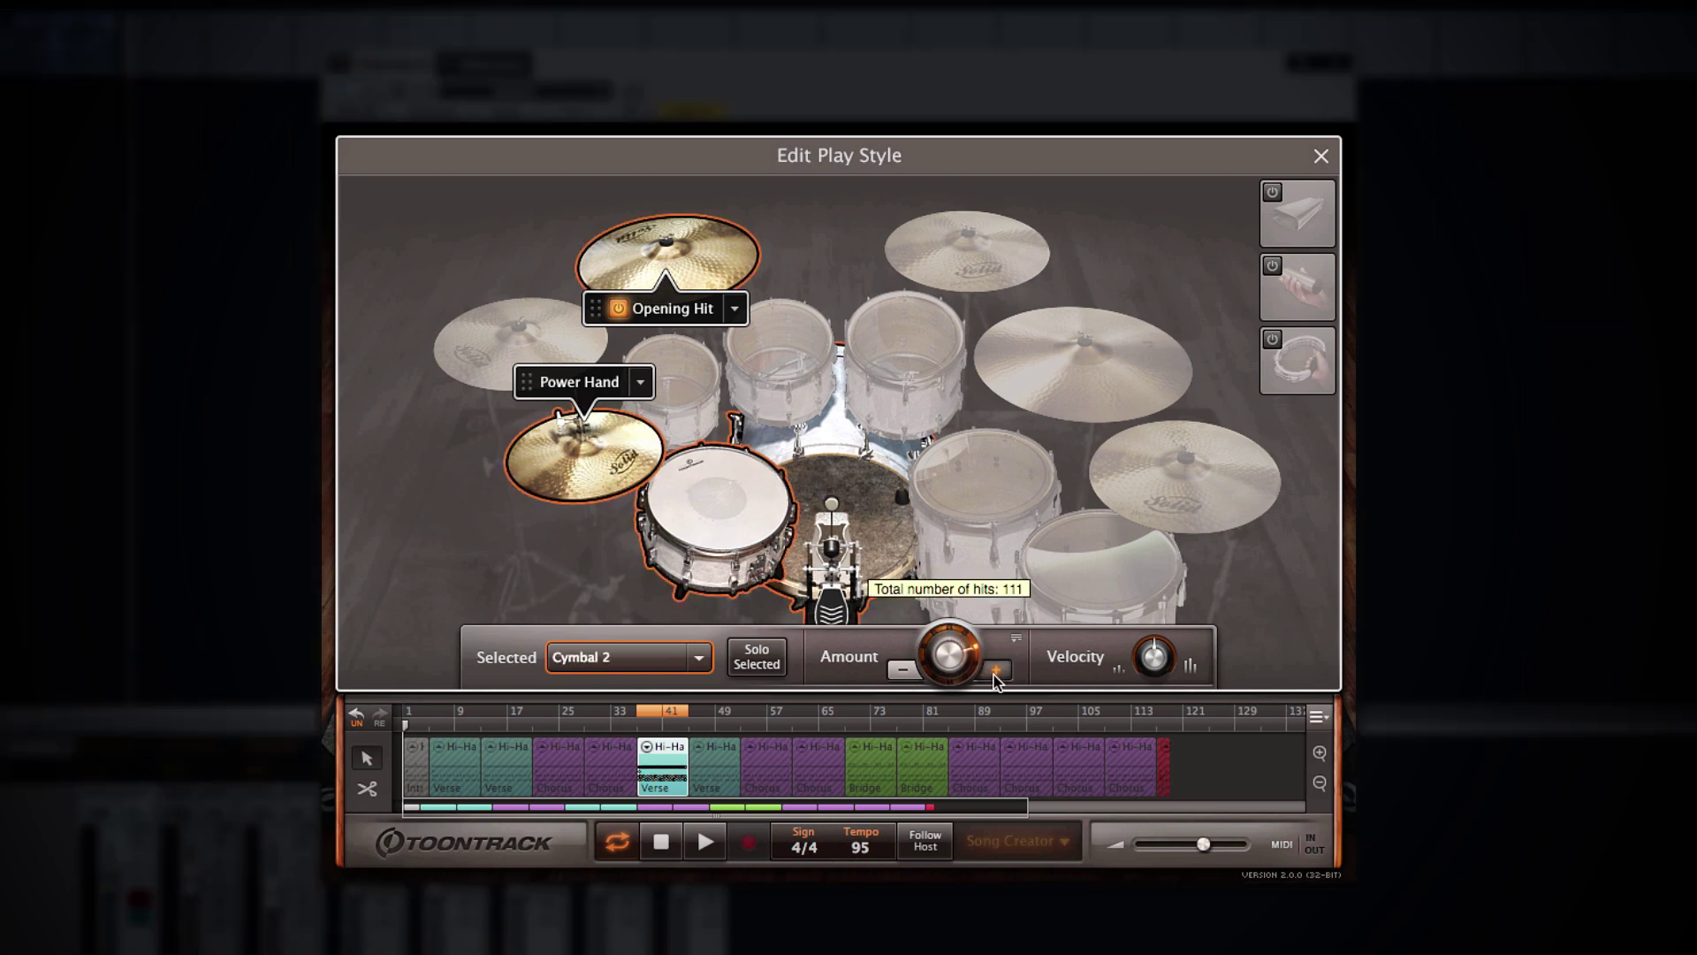
left_click(902, 672)
mouse_move(1141, 656)
left_mouse_down()
mouse_move(1141, 687)
mouse_move(1150, 658)
left_mouse_up()
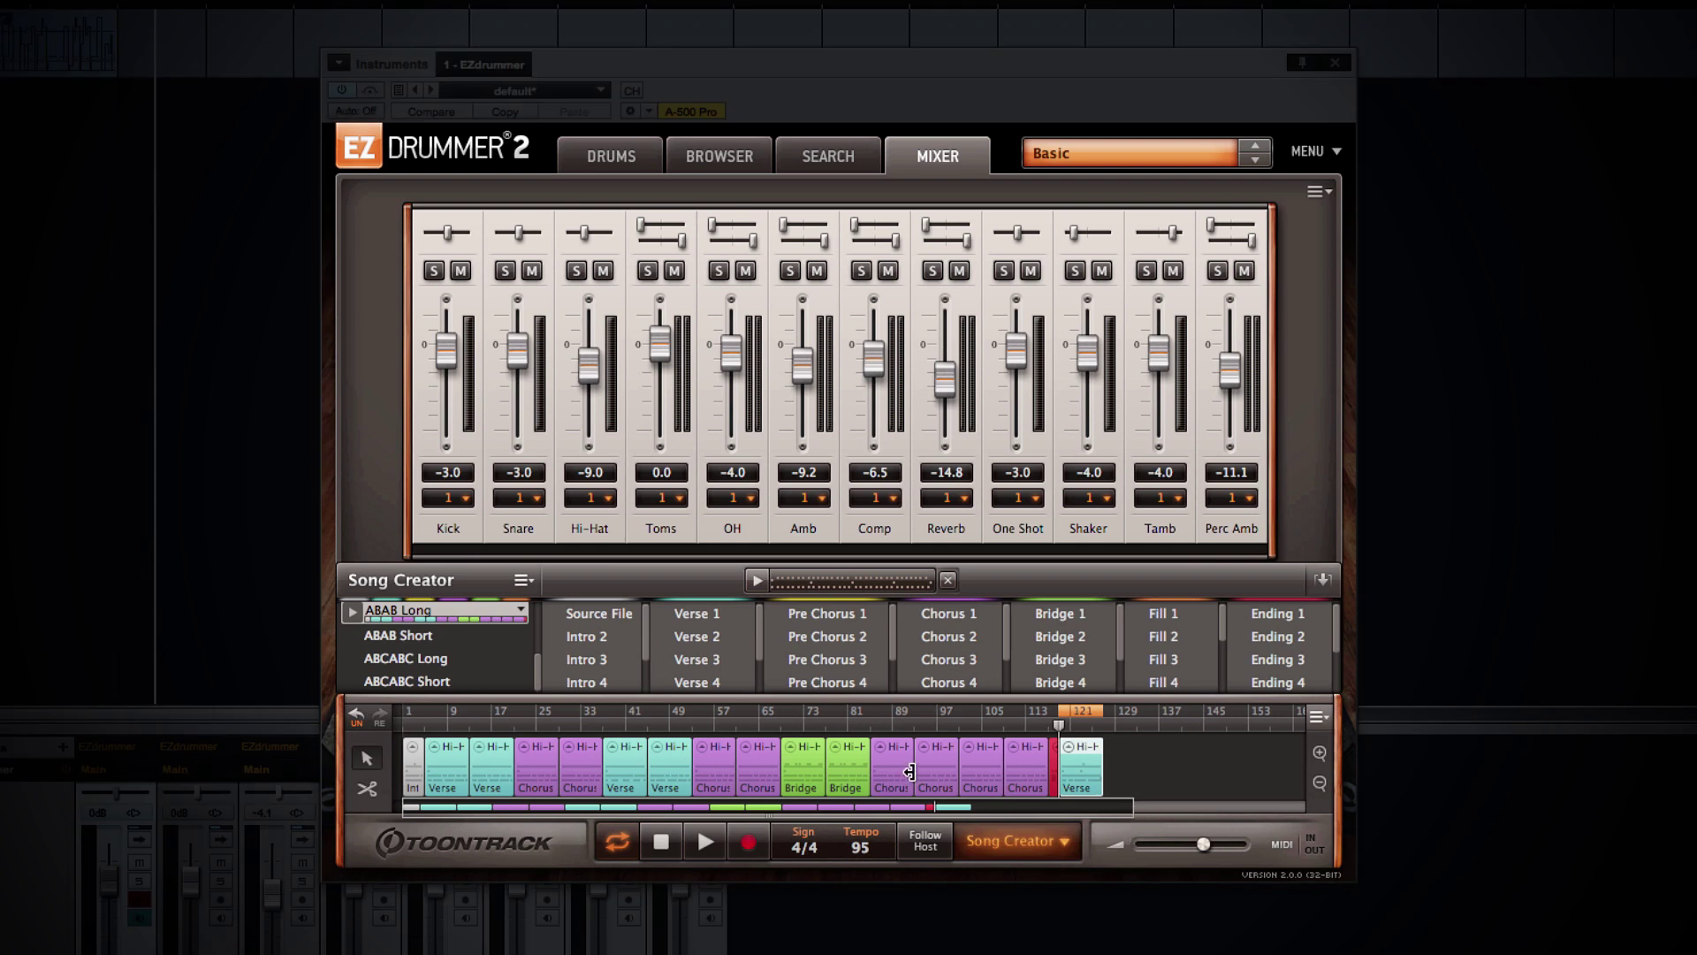
Collapse the Song Creator to reveal the mixer effects, leaving the Kick channel on output 1.
left_click(1016, 841)
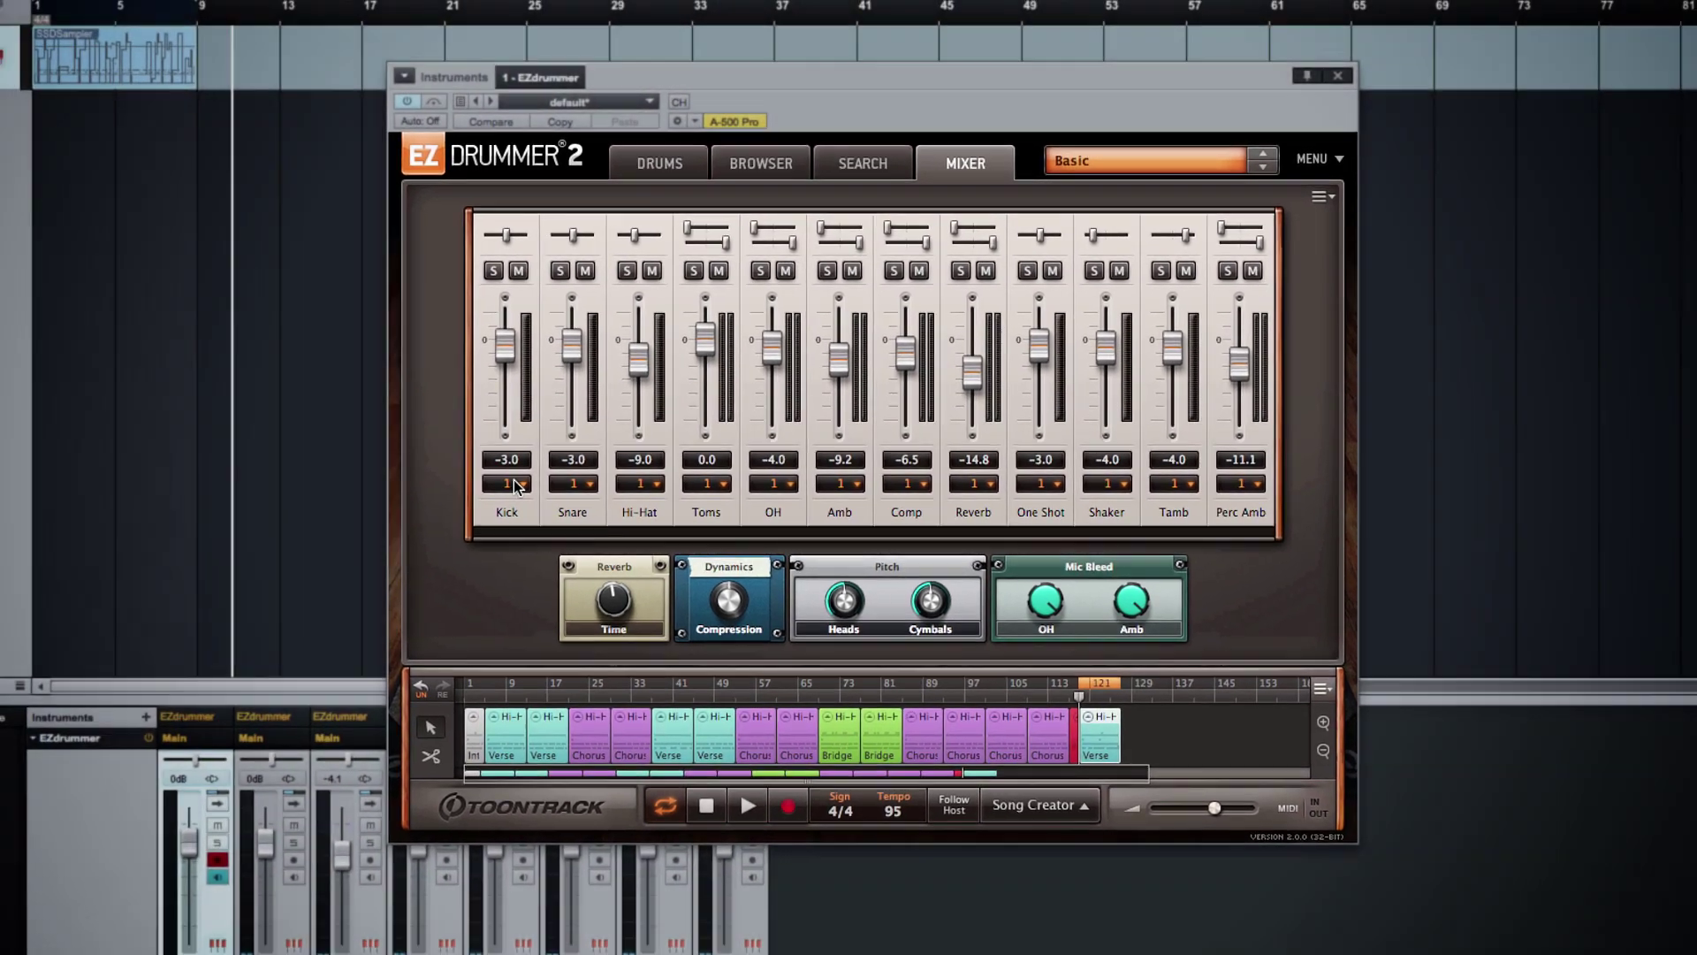
left_click(461, 495)
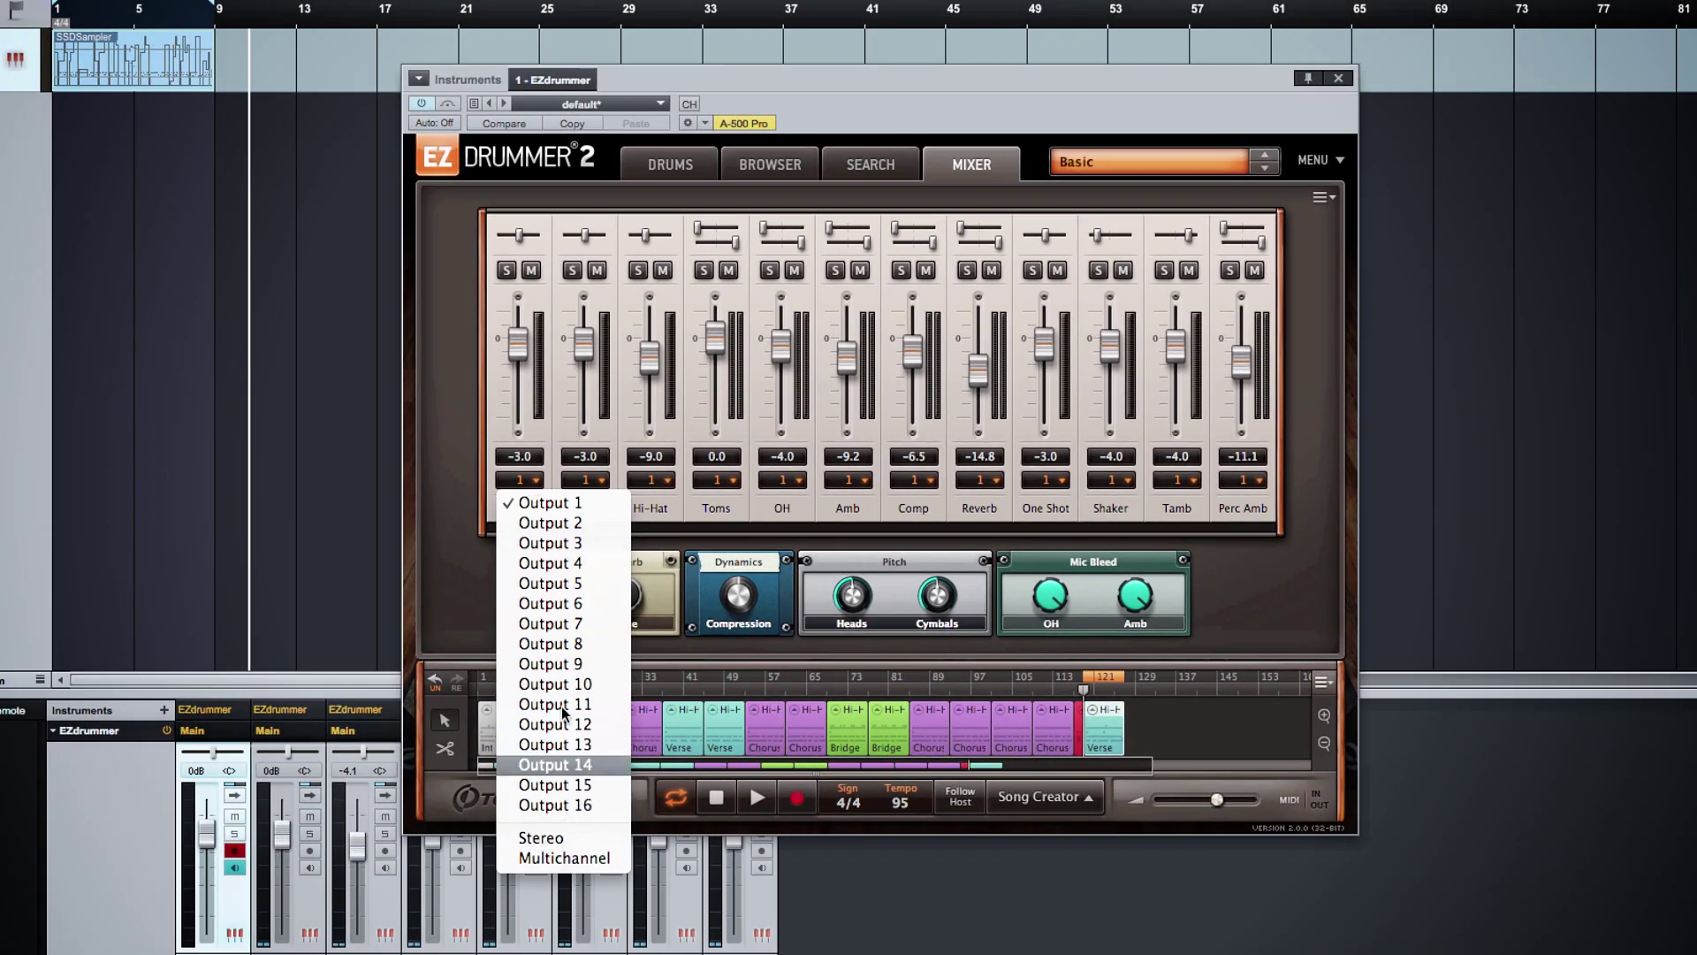
left_click(726, 502)
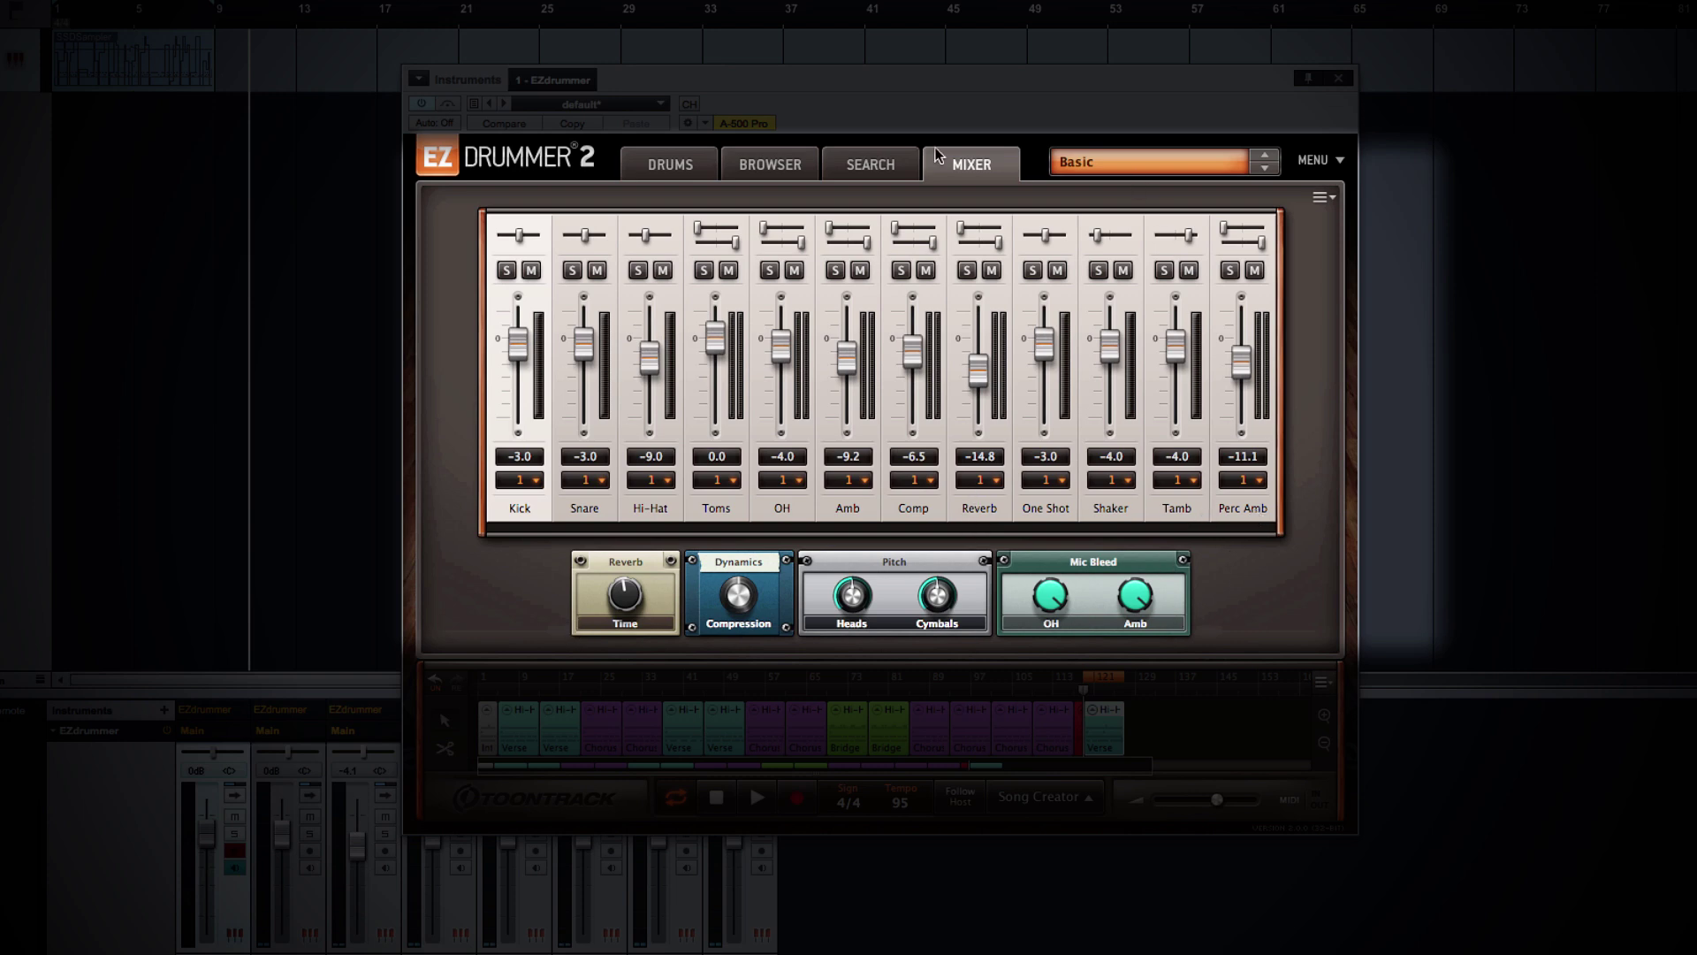
Switch to the mixer and load the Basic mixer preset.
left_click(698, 173)
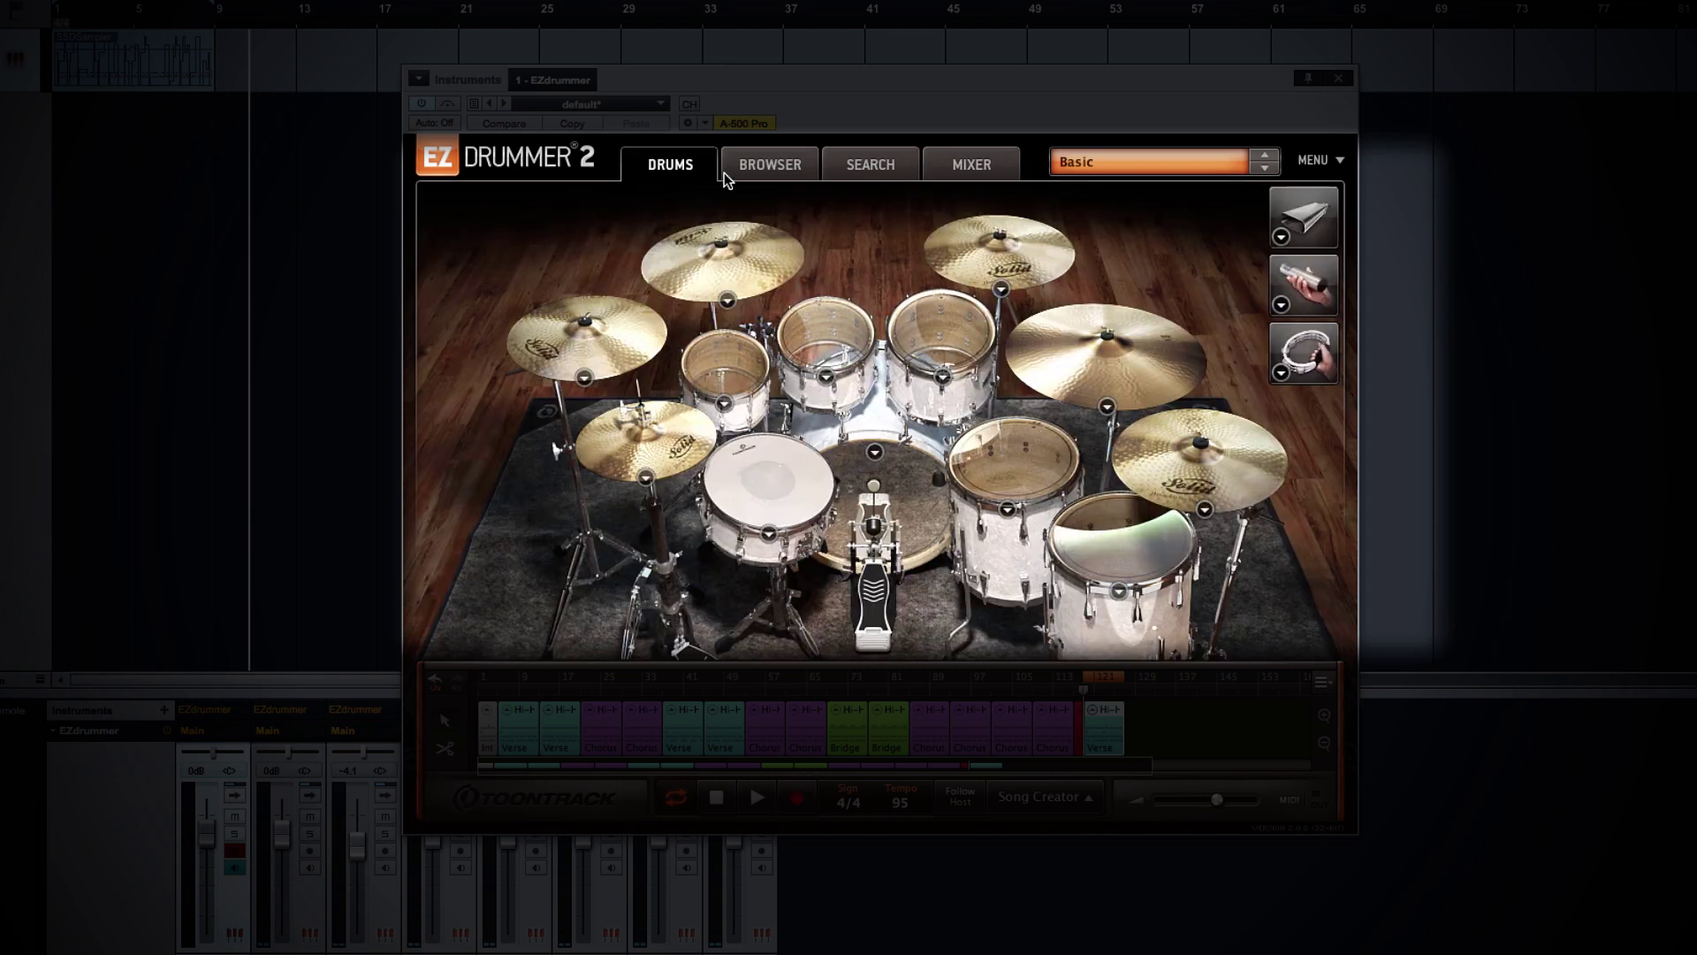
left_click(972, 165)
left_click(1149, 162)
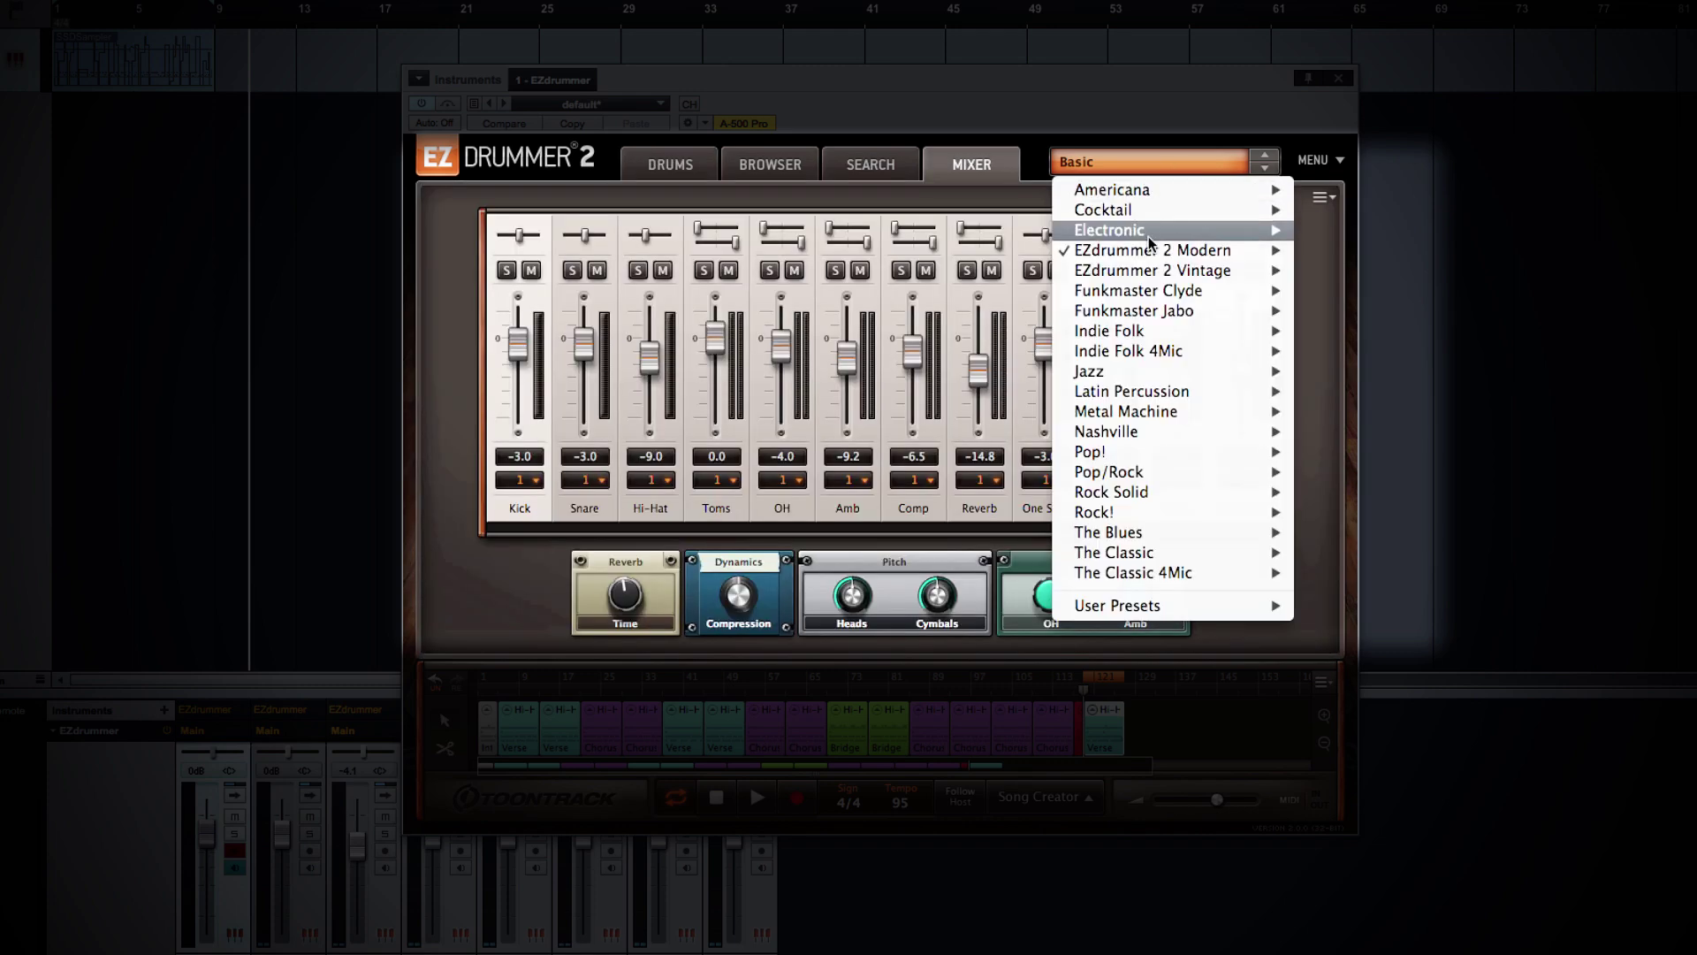
mouse_move(1151, 252)
left_click(1433, 249)
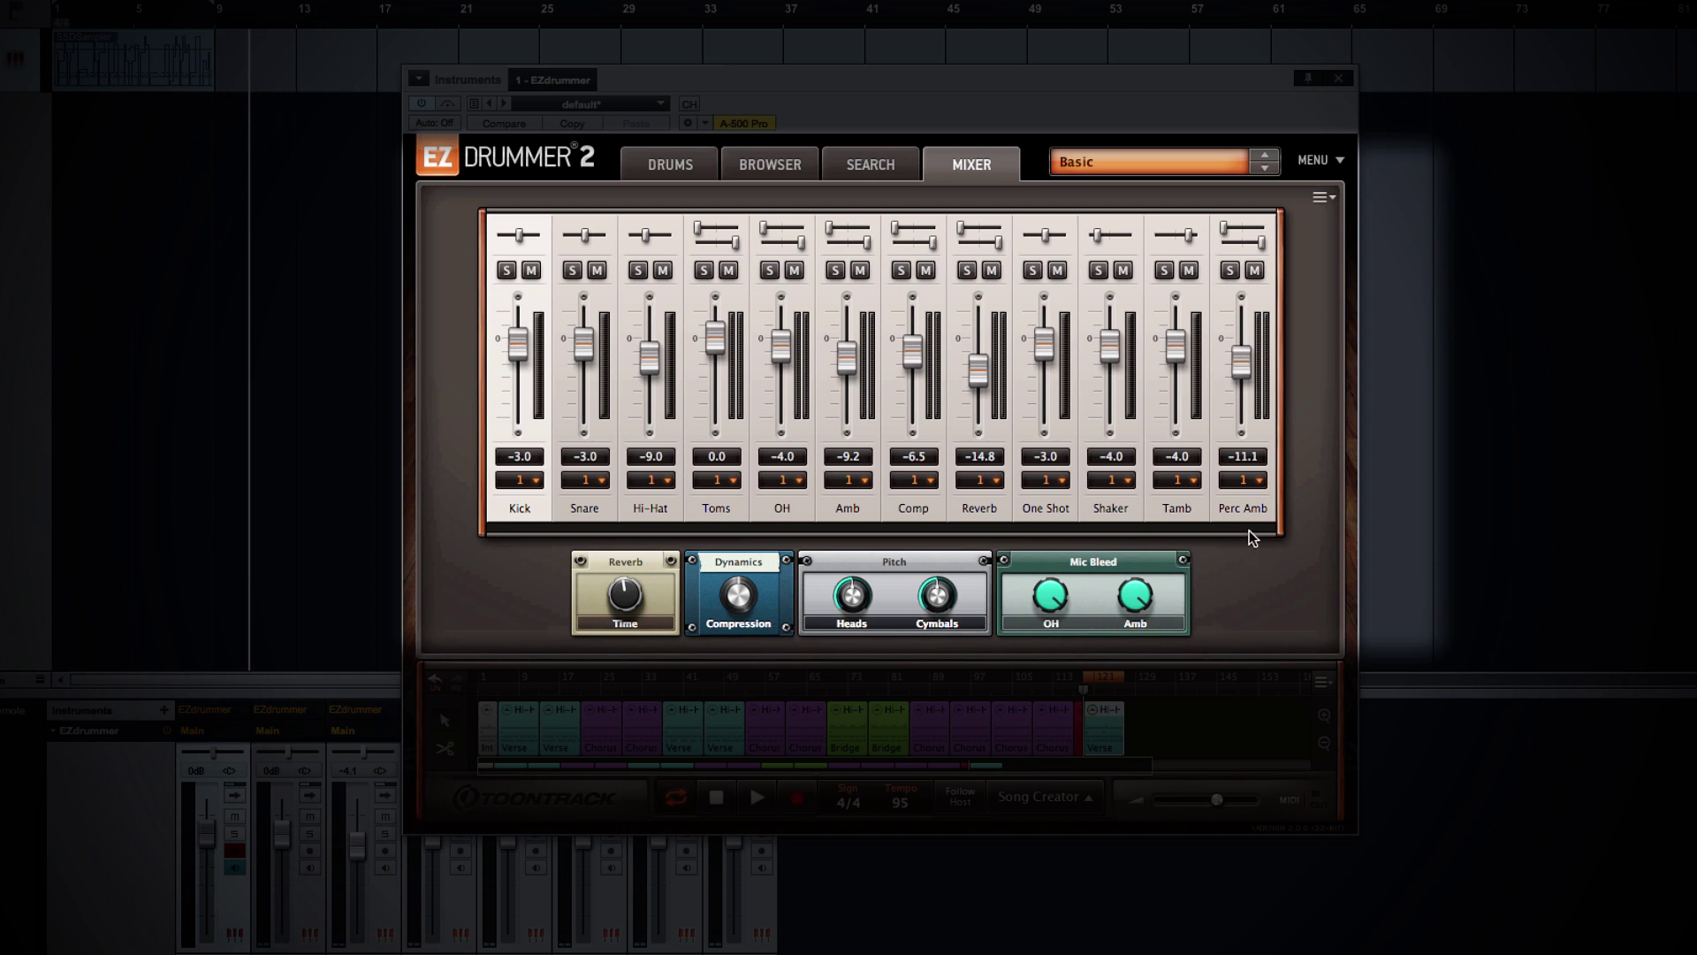
Load the EZdrummer 2 Modern Pop preset and turn its EQ amount up slightly.
left_click(1139, 165)
mouse_move(1140, 251)
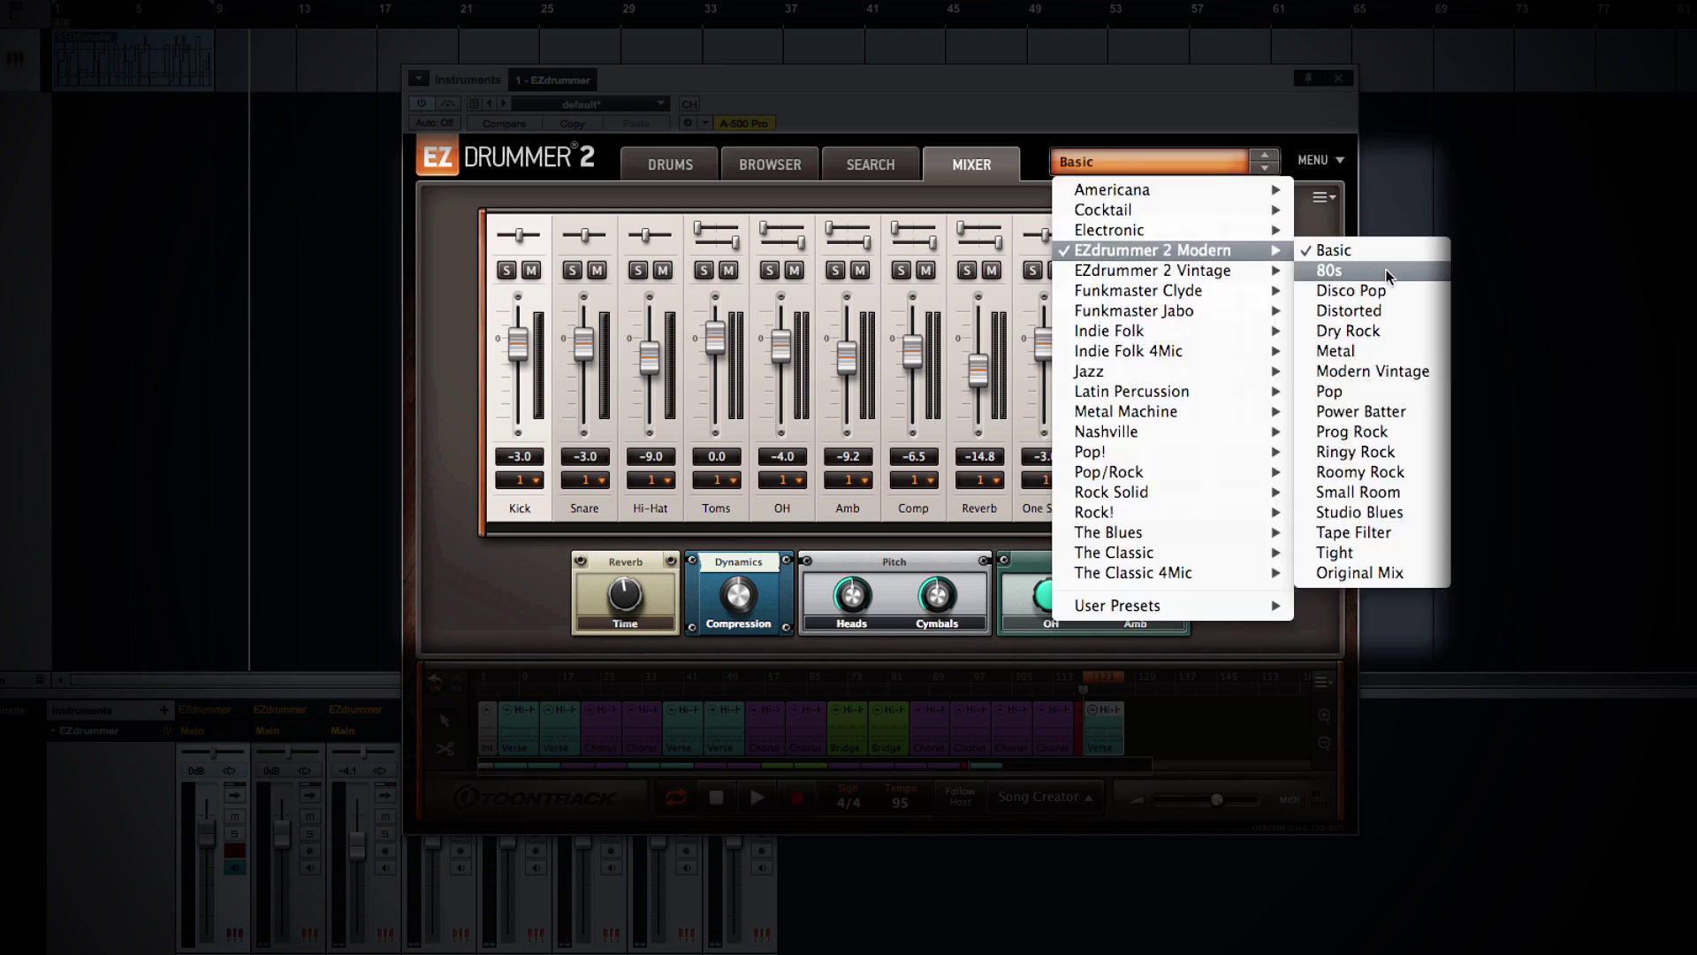
left_click(1359, 391)
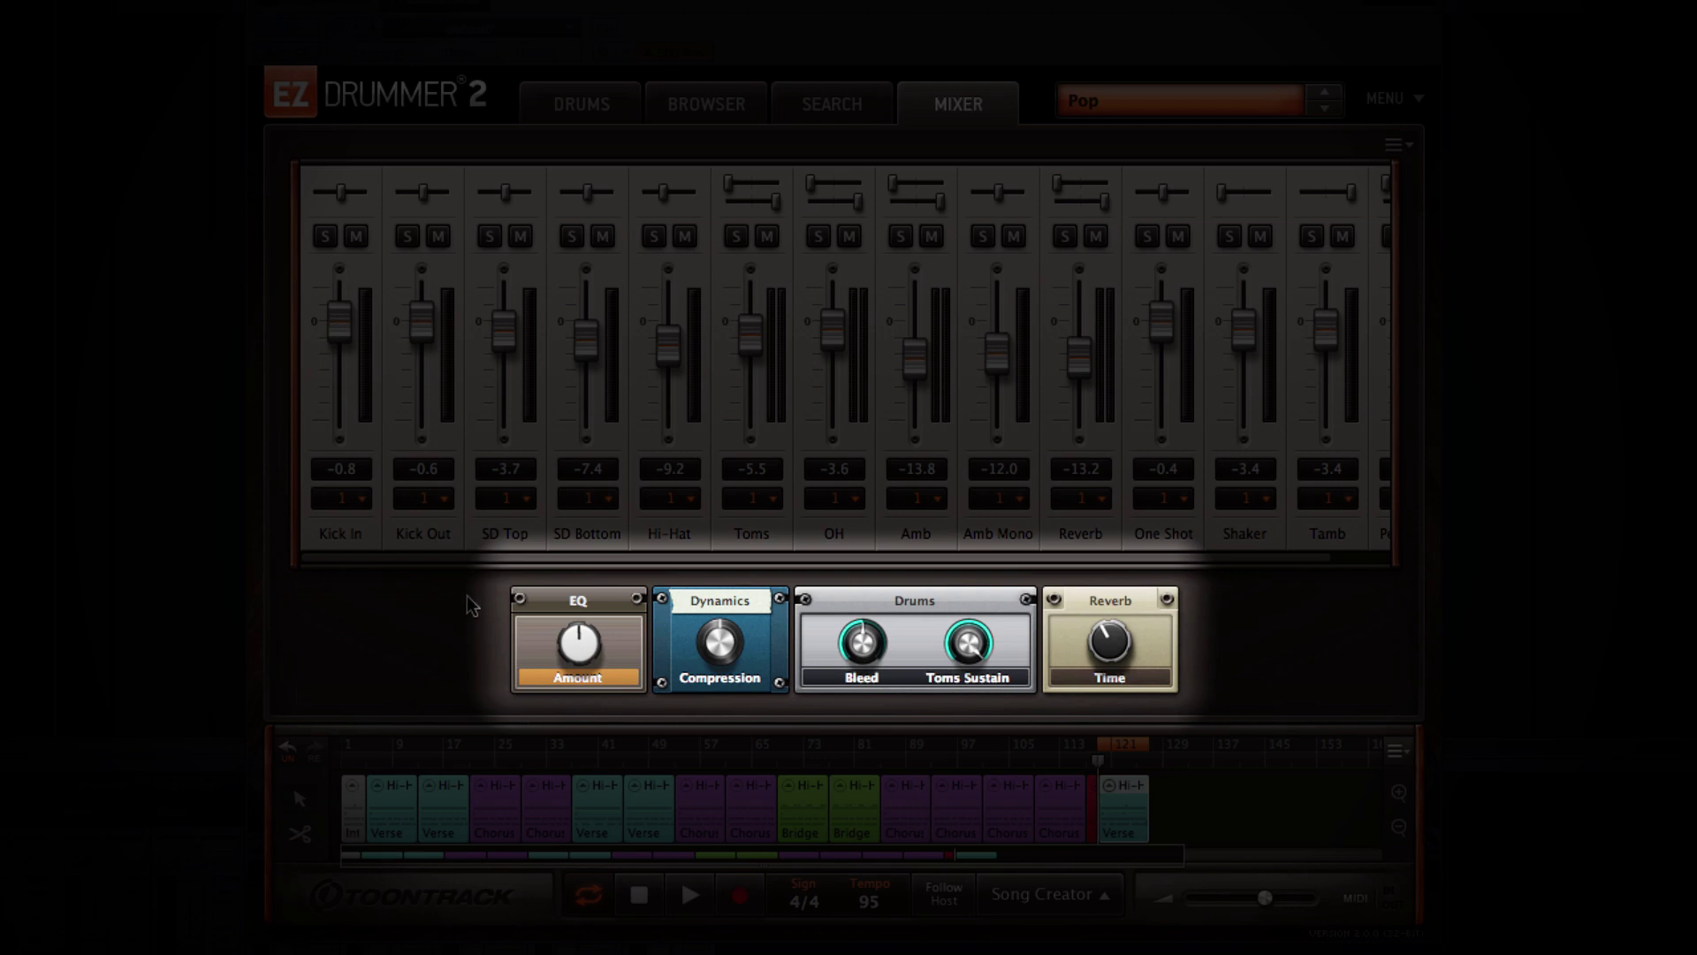
left_click_drag(587, 684, 576, 655)
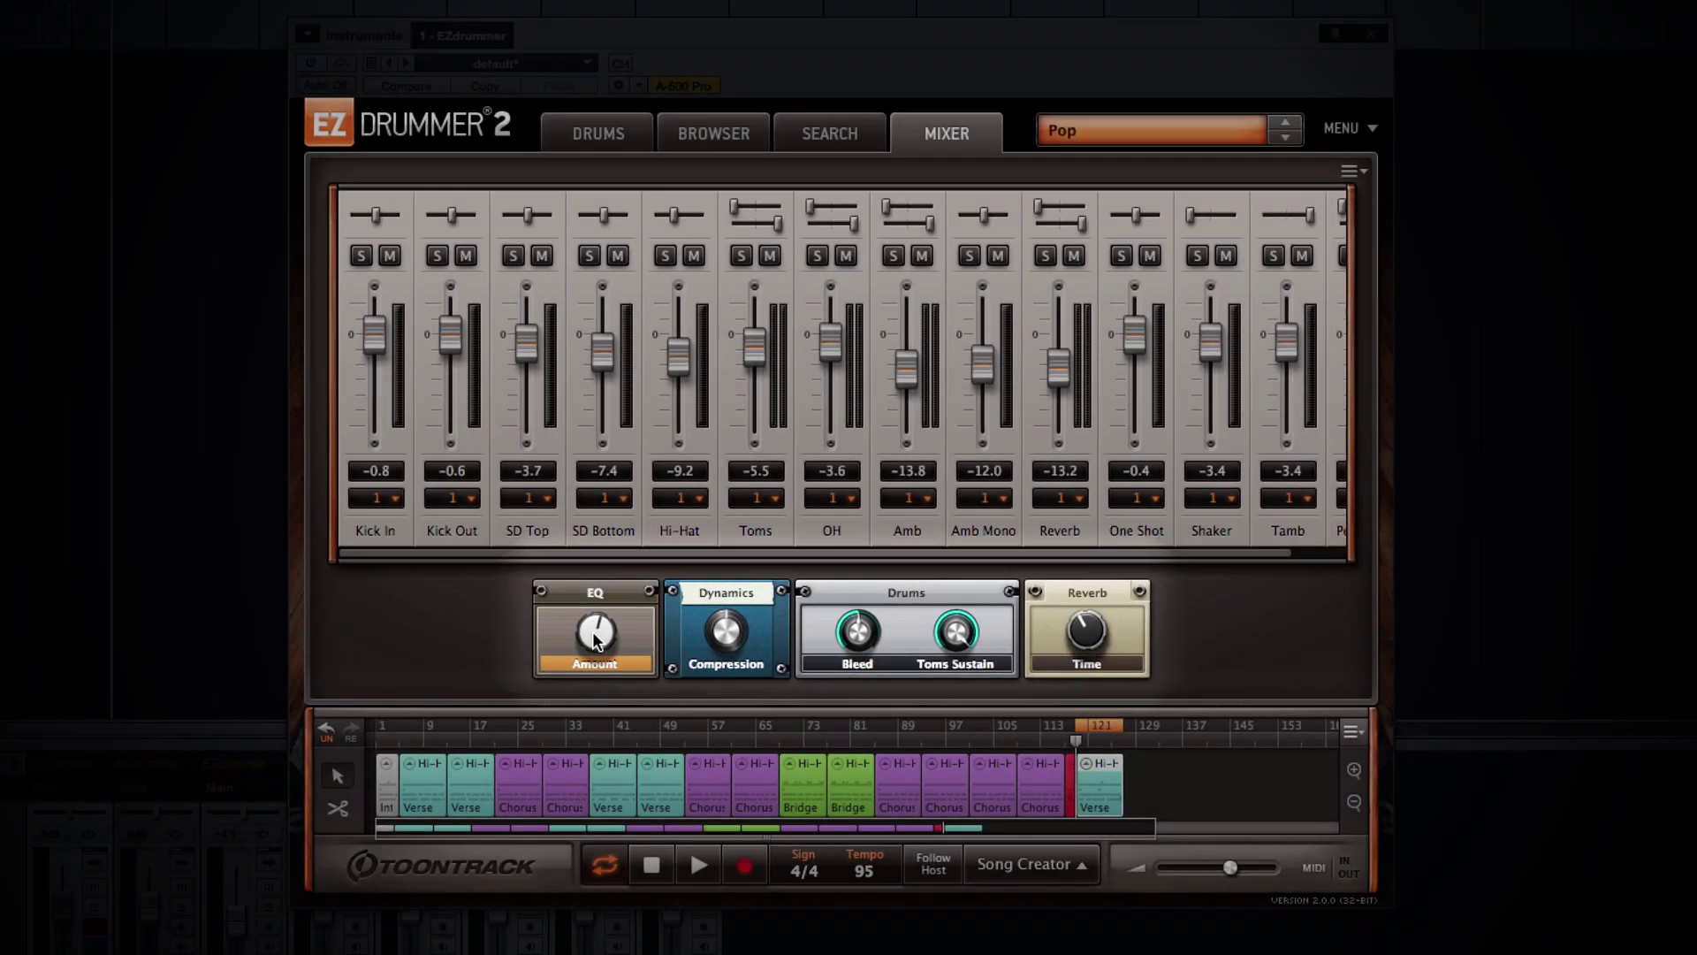
mouse_move(594, 638)
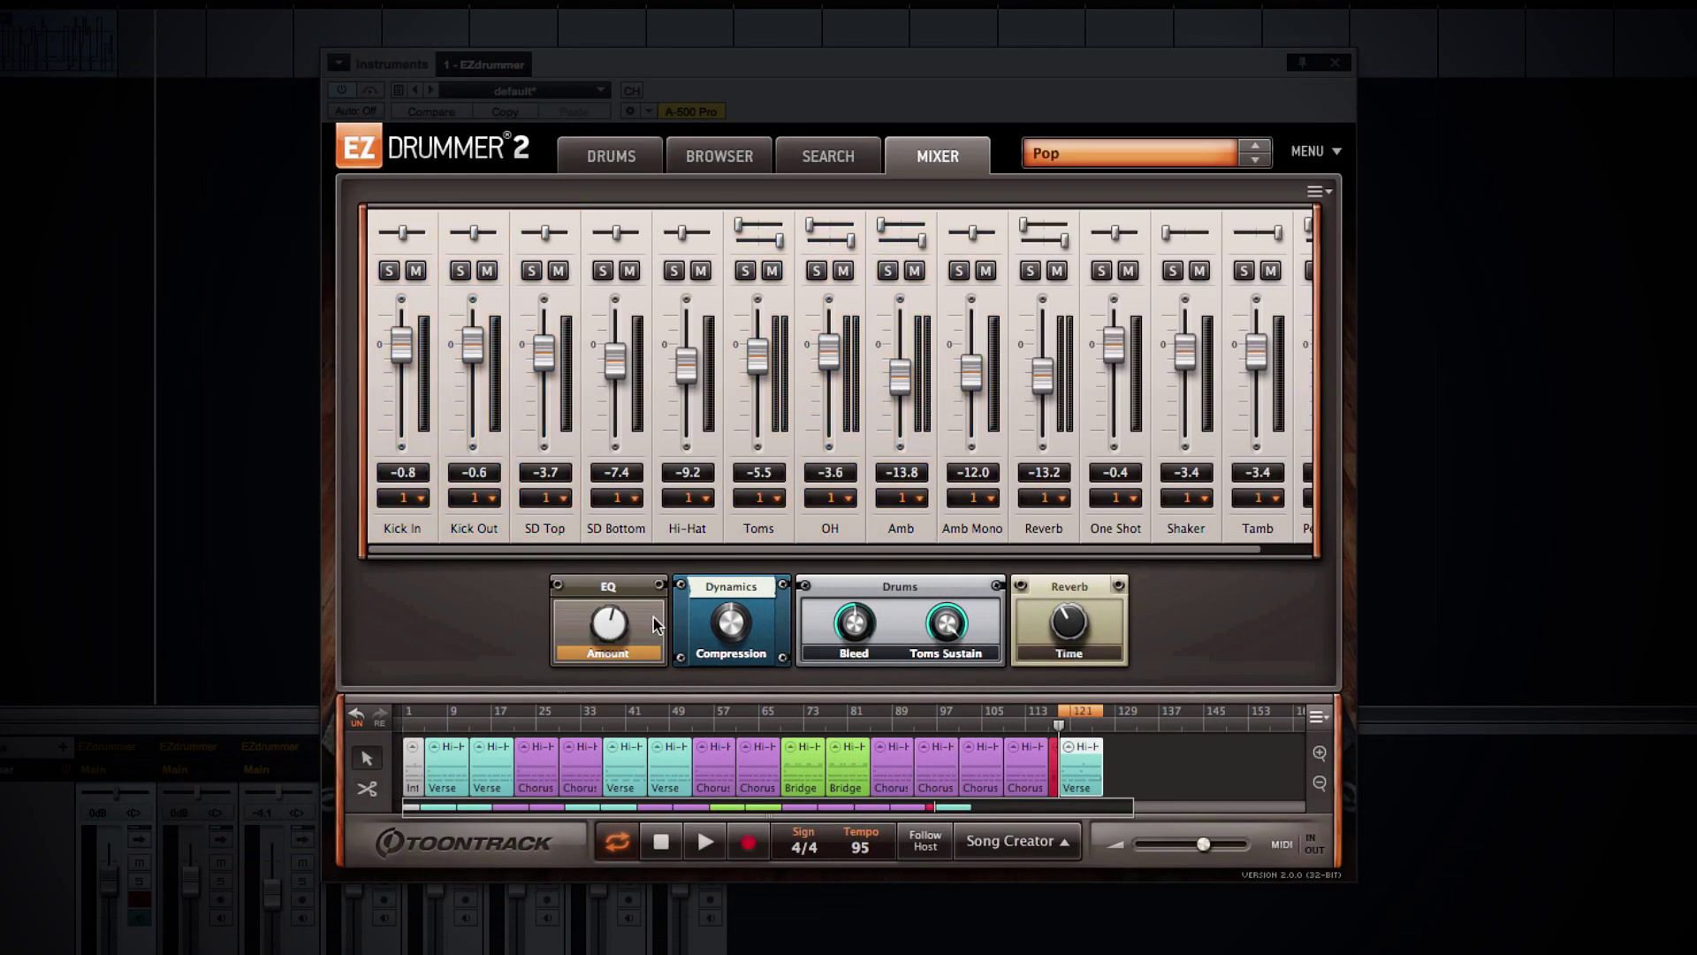
mouse_move(740, 628)
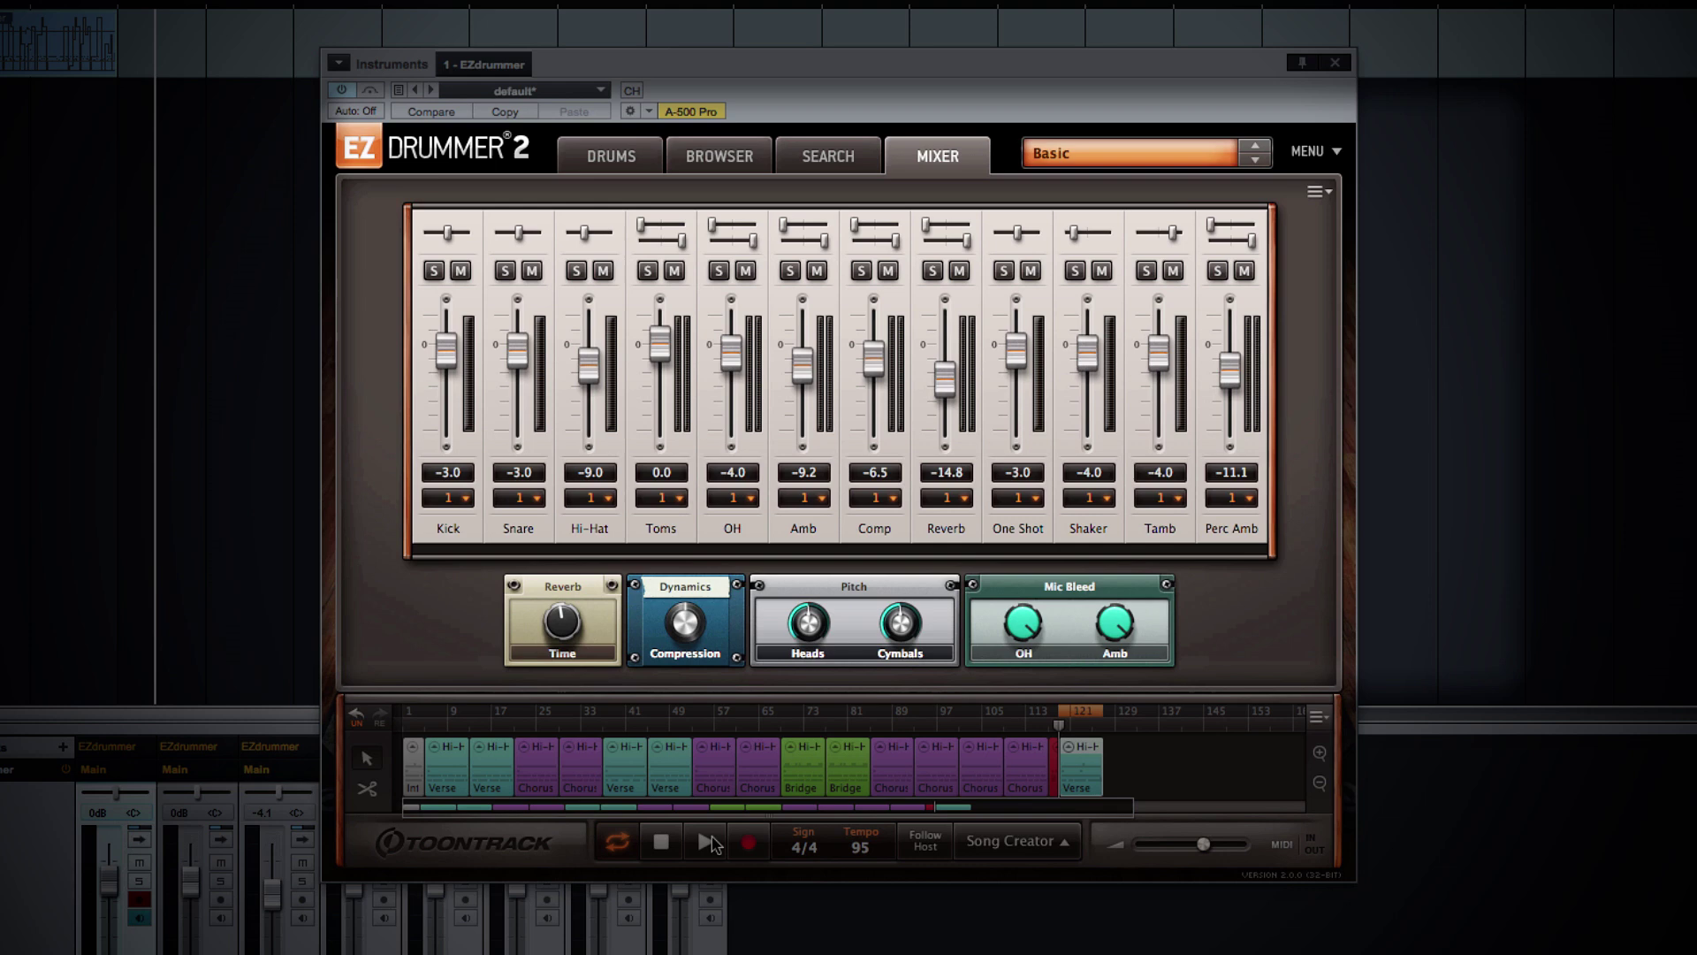
Load the Modern Original Mix preset, then the Nashville Original Mix preset with its kit.
left_click(1130, 153)
mouse_move(1127, 249)
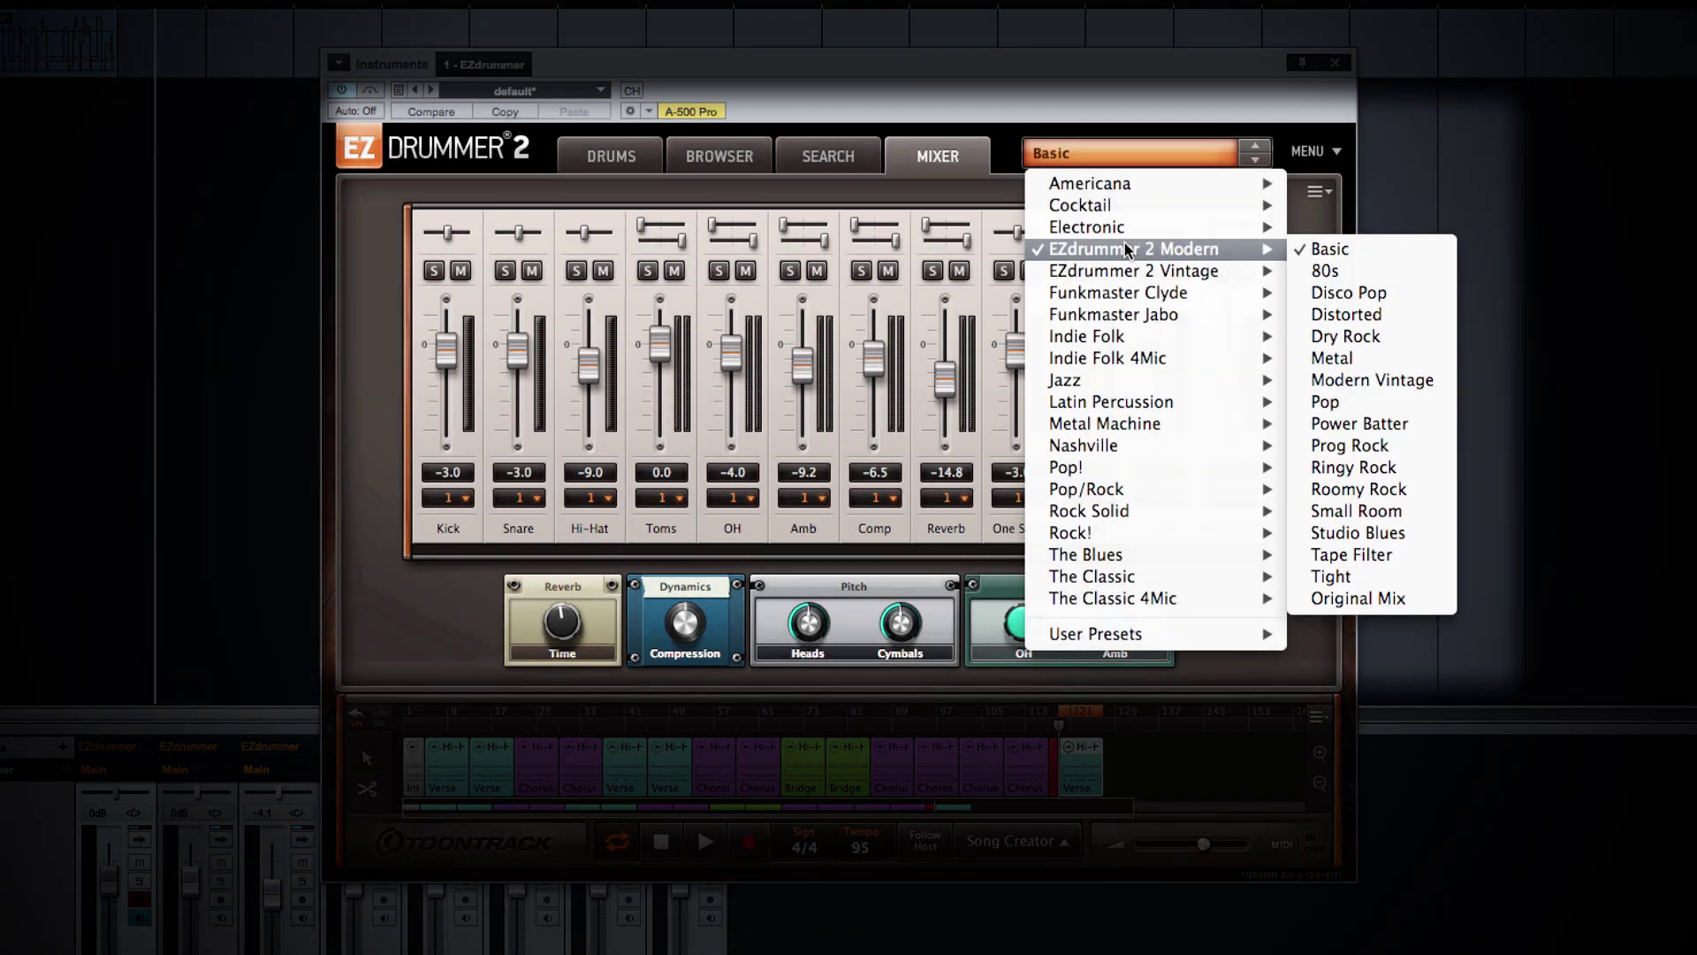
left_click(1335, 600)
left_click(1087, 152)
mouse_move(1153, 189)
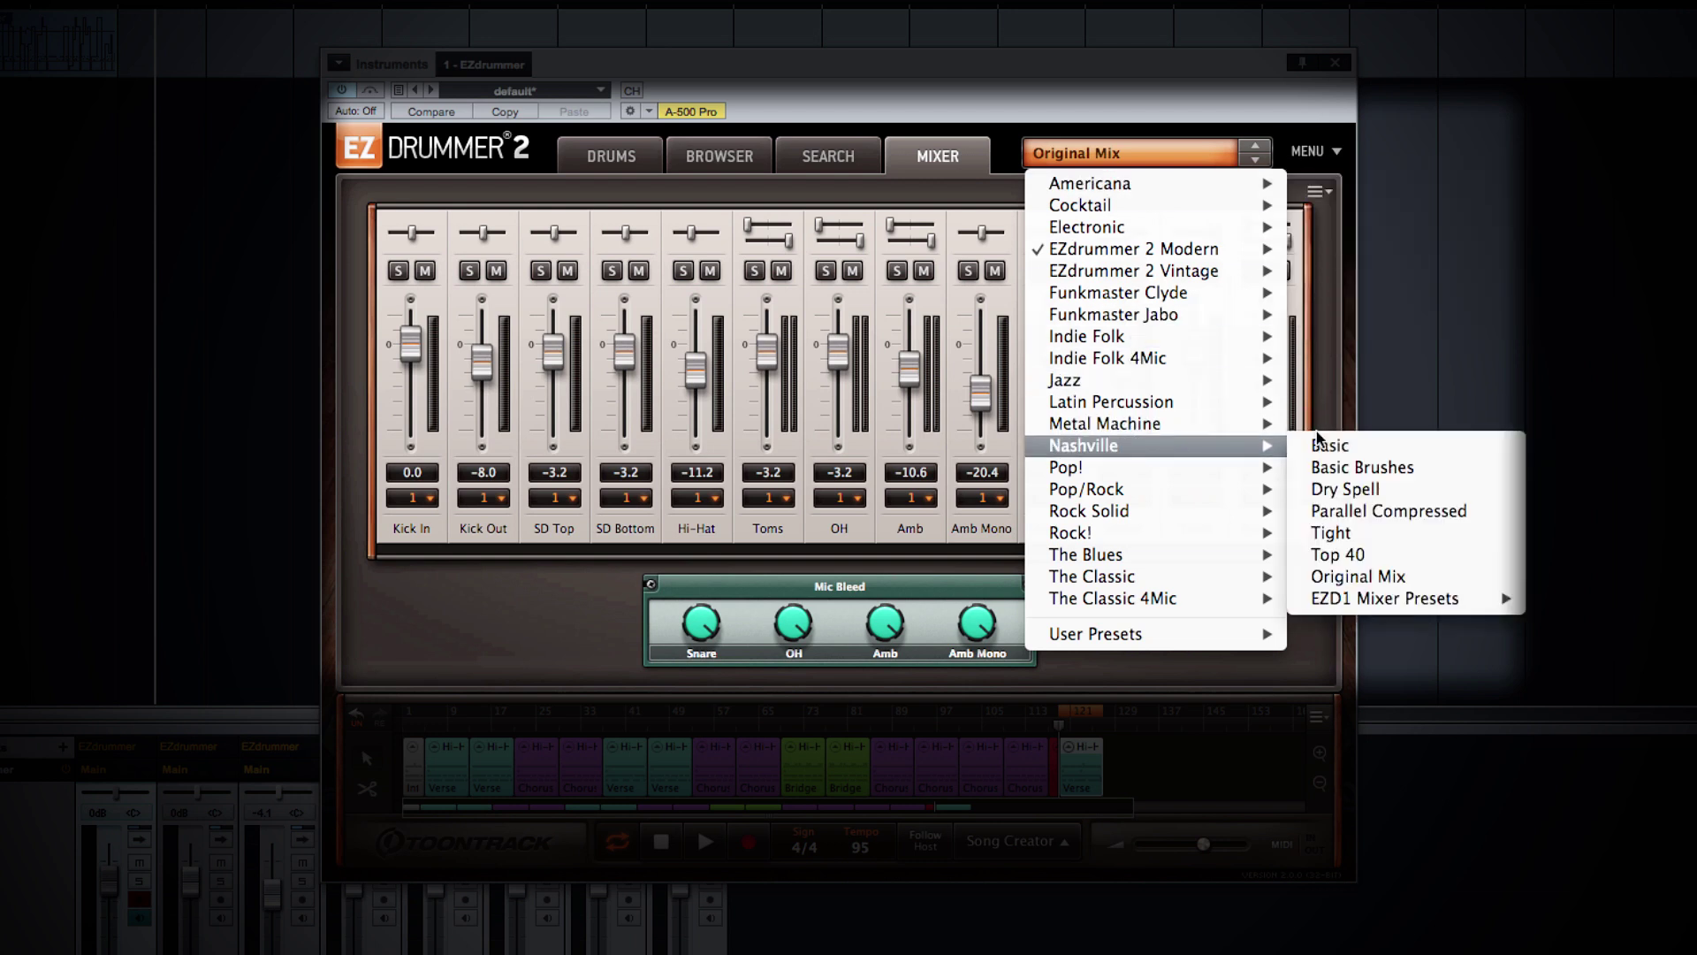
mouse_move(1130, 449)
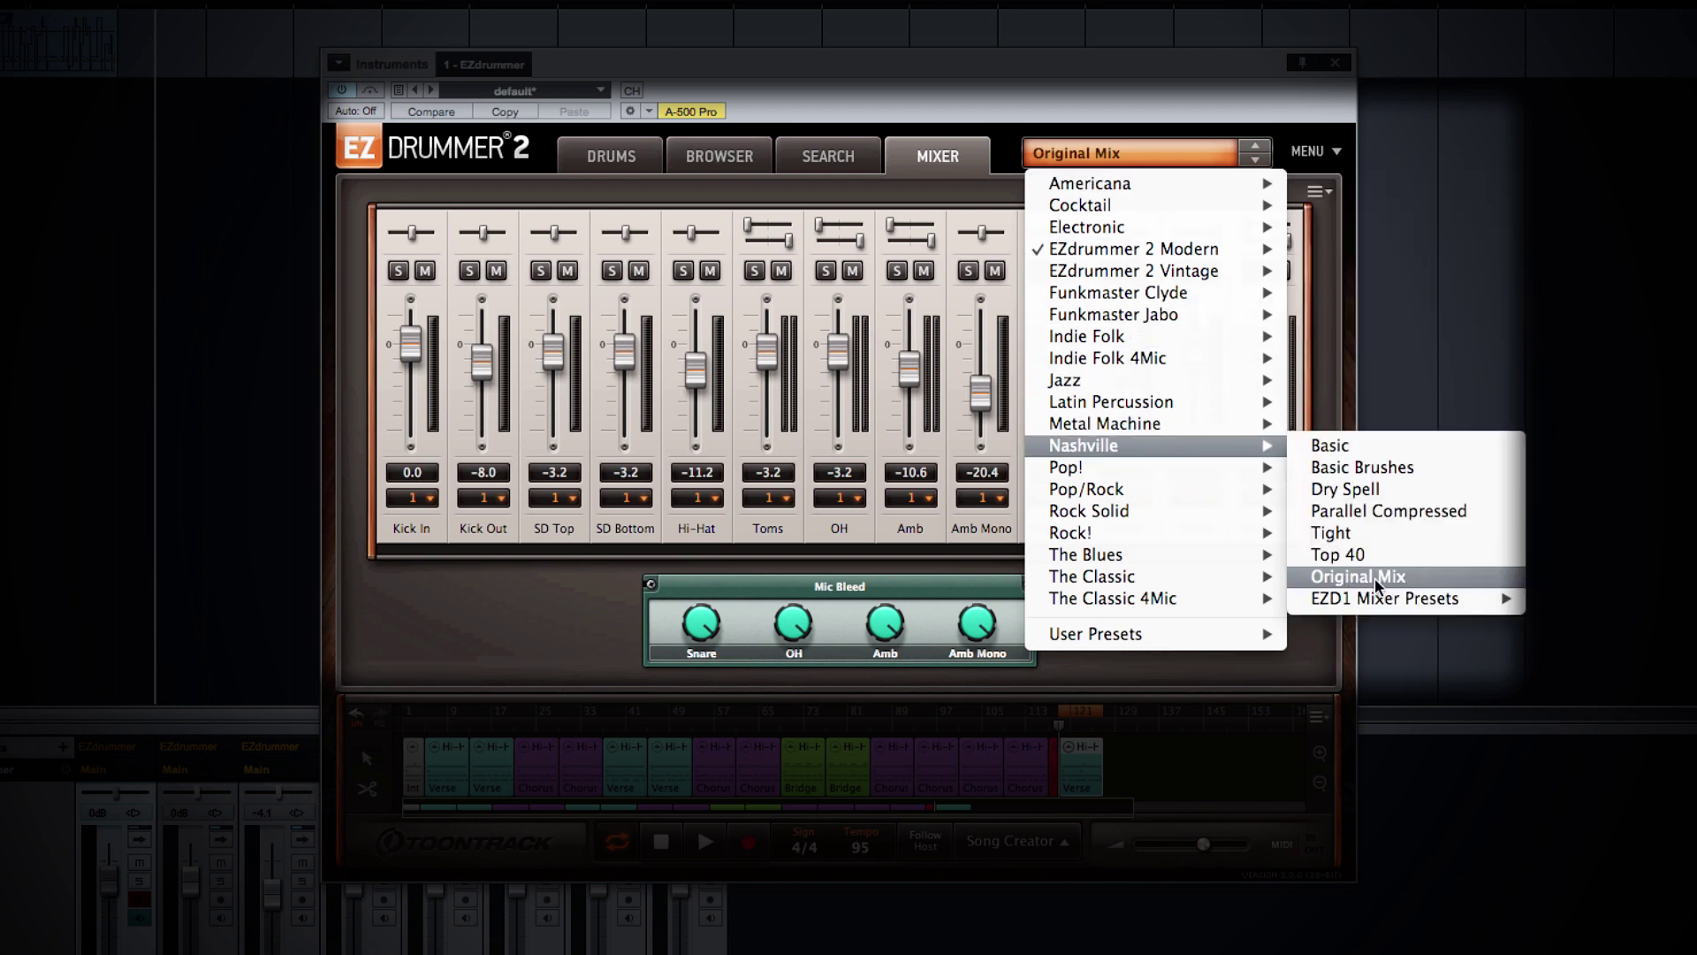
left_click(1376, 579)
Play the song briefly on the Nashville kit, then stop playback.
left_click(706, 842)
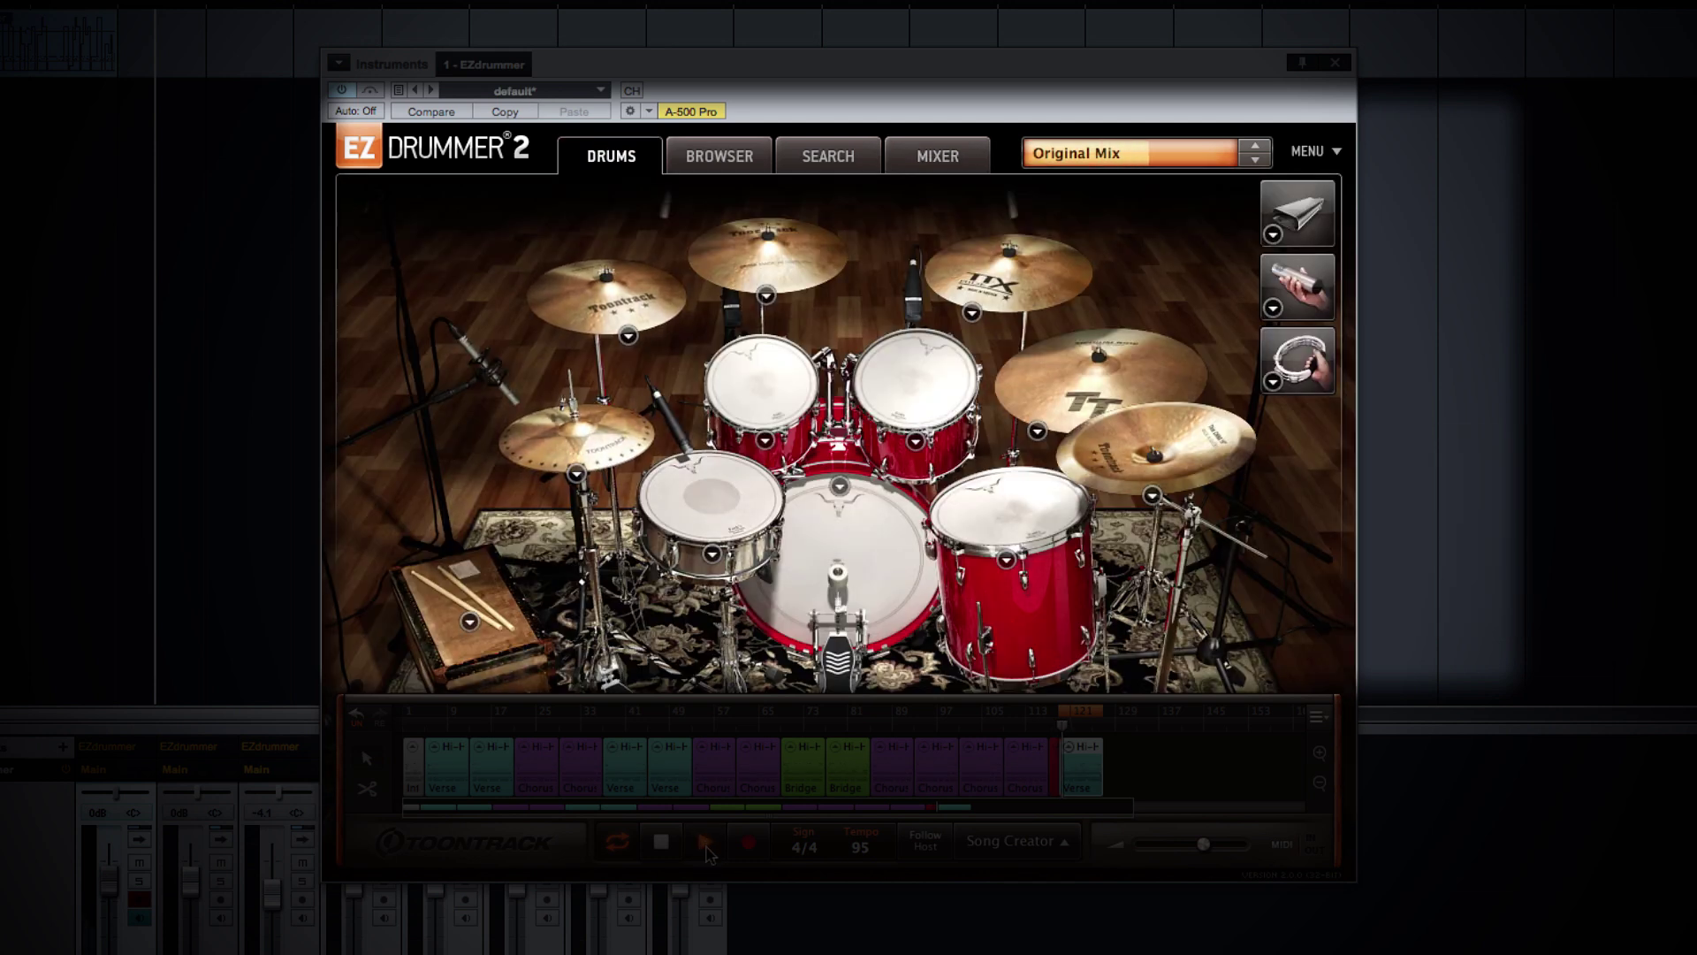
left_click(661, 841)
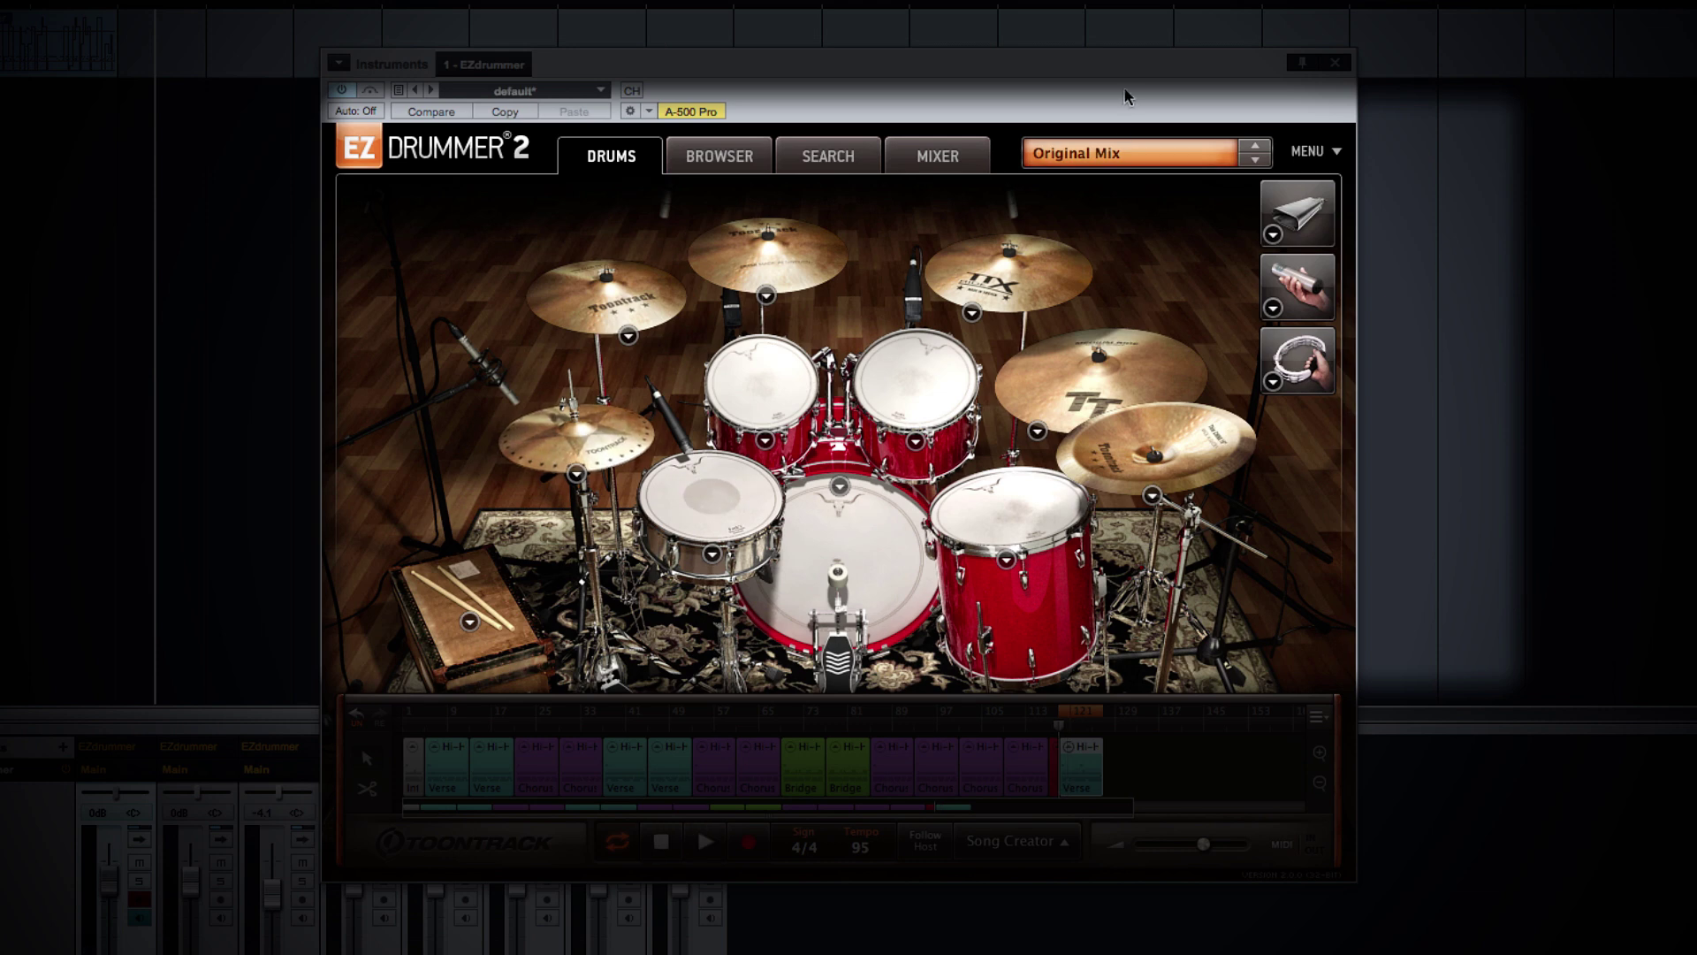
left_click(1118, 152)
mouse_move(1123, 445)
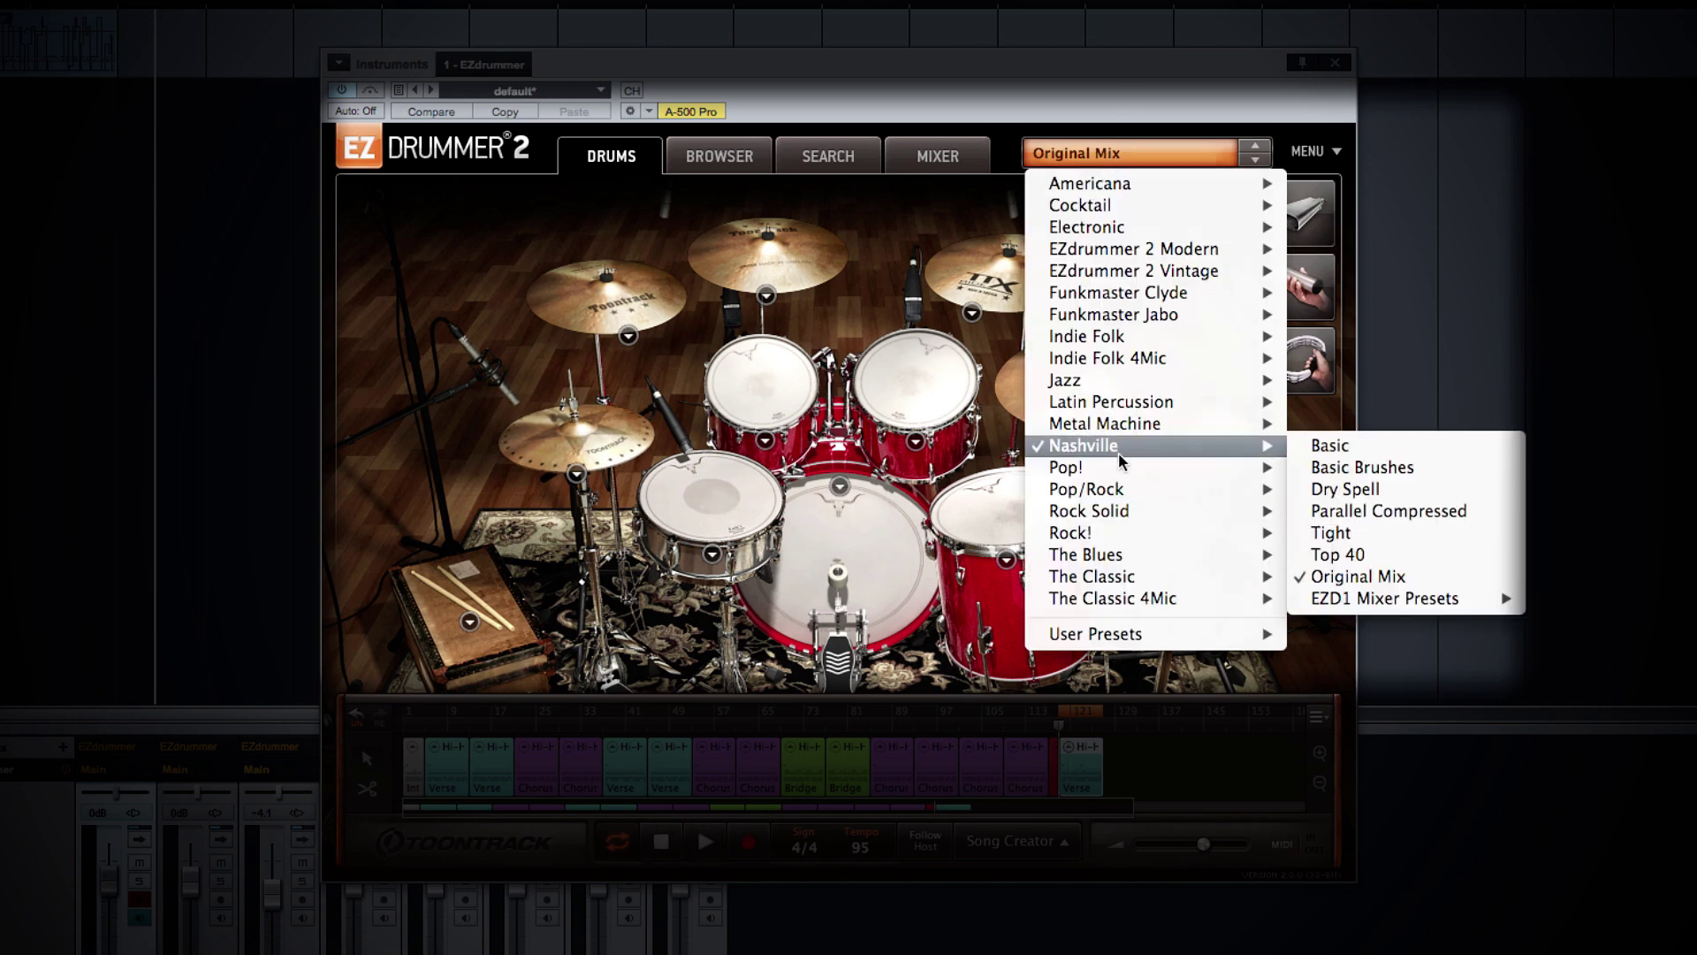
Load Nashville Basic with the drums EQ amount at 40%, then the Nashville Basic Brushes preset.
left_click(1354, 448)
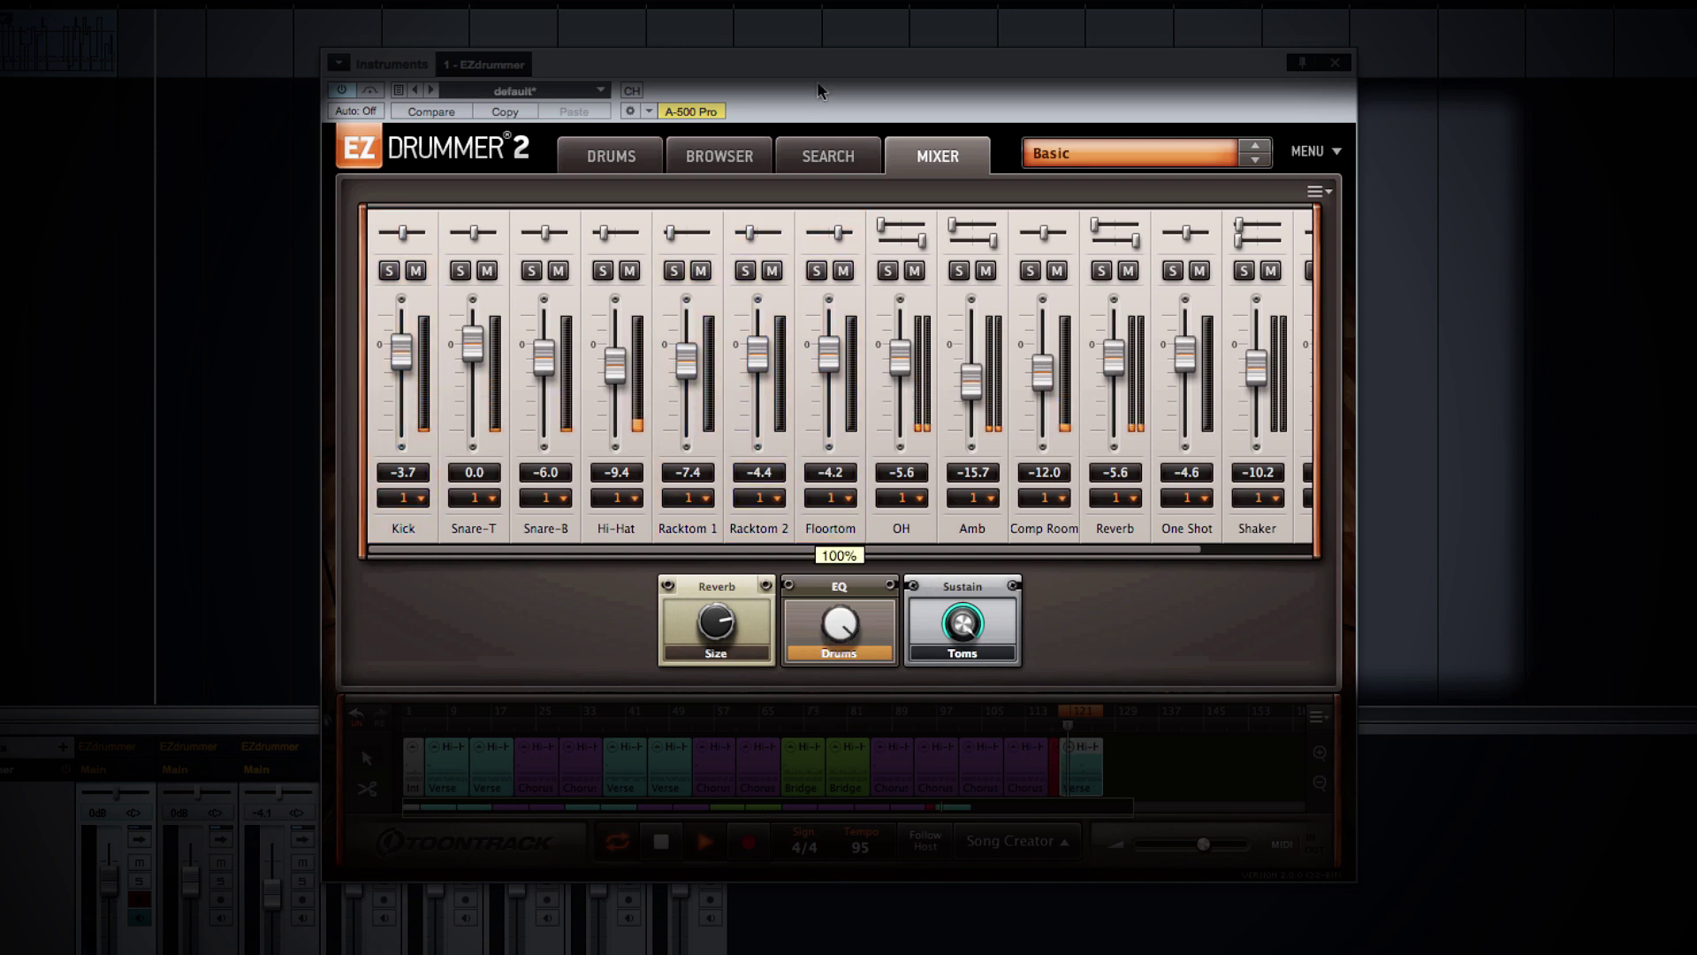
left_click_drag(844, 624, 825, 674)
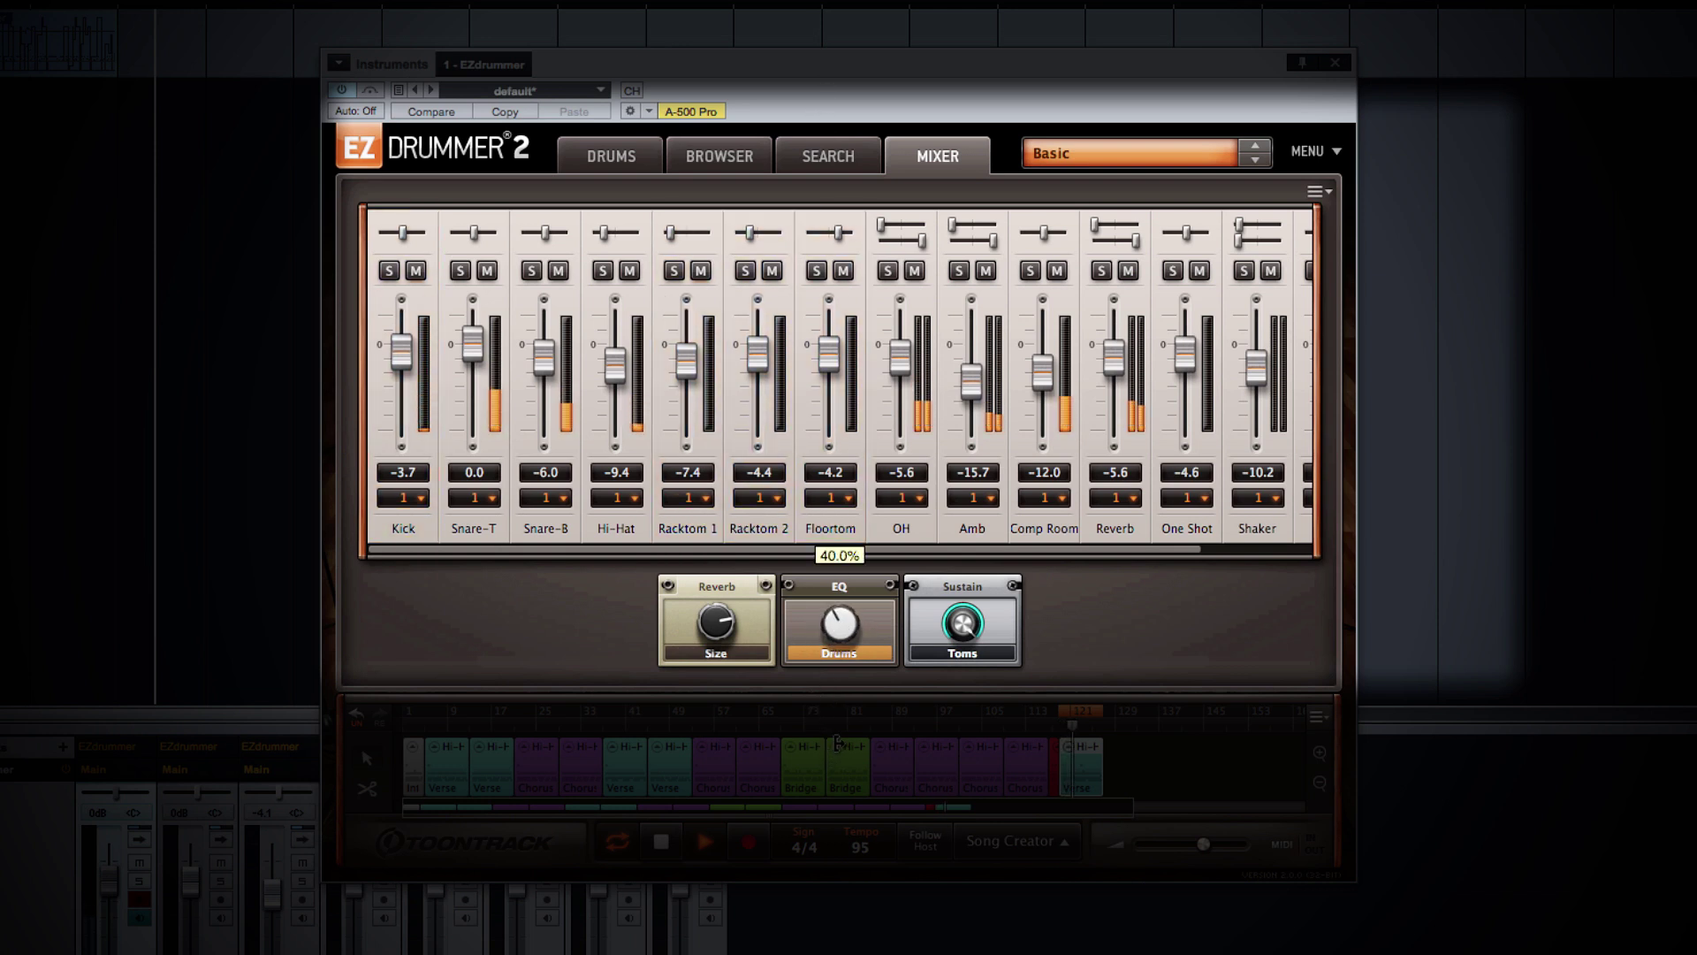
left_click(1154, 154)
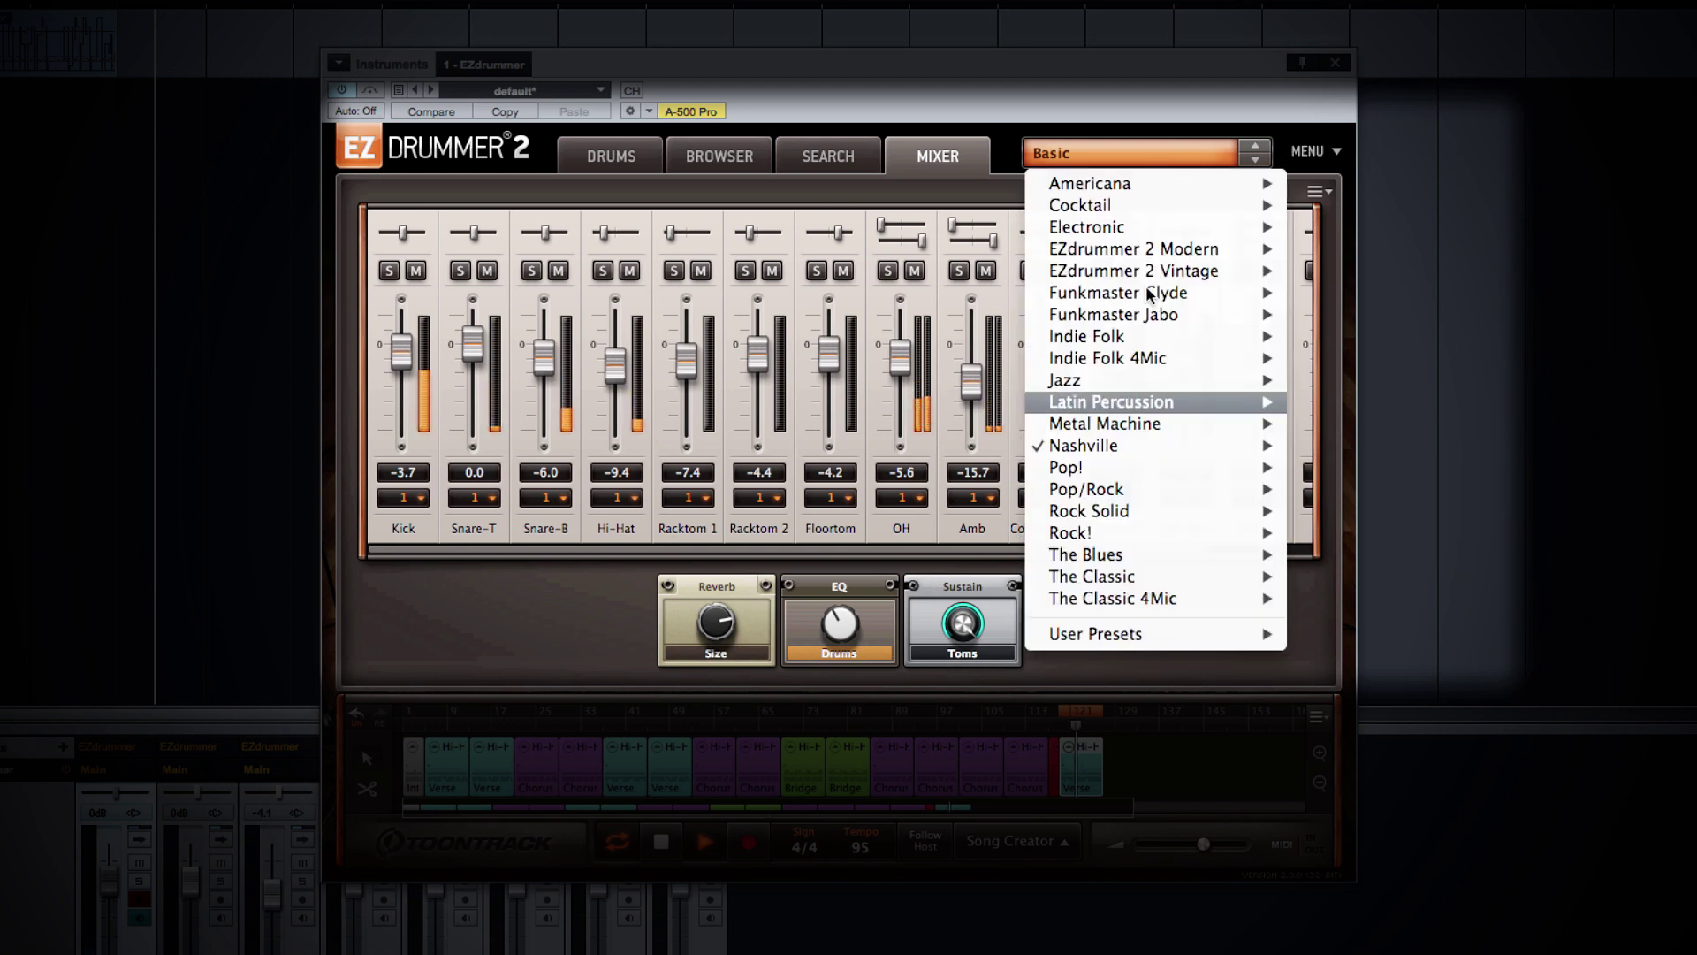
mouse_move(1148, 467)
mouse_move(1273, 446)
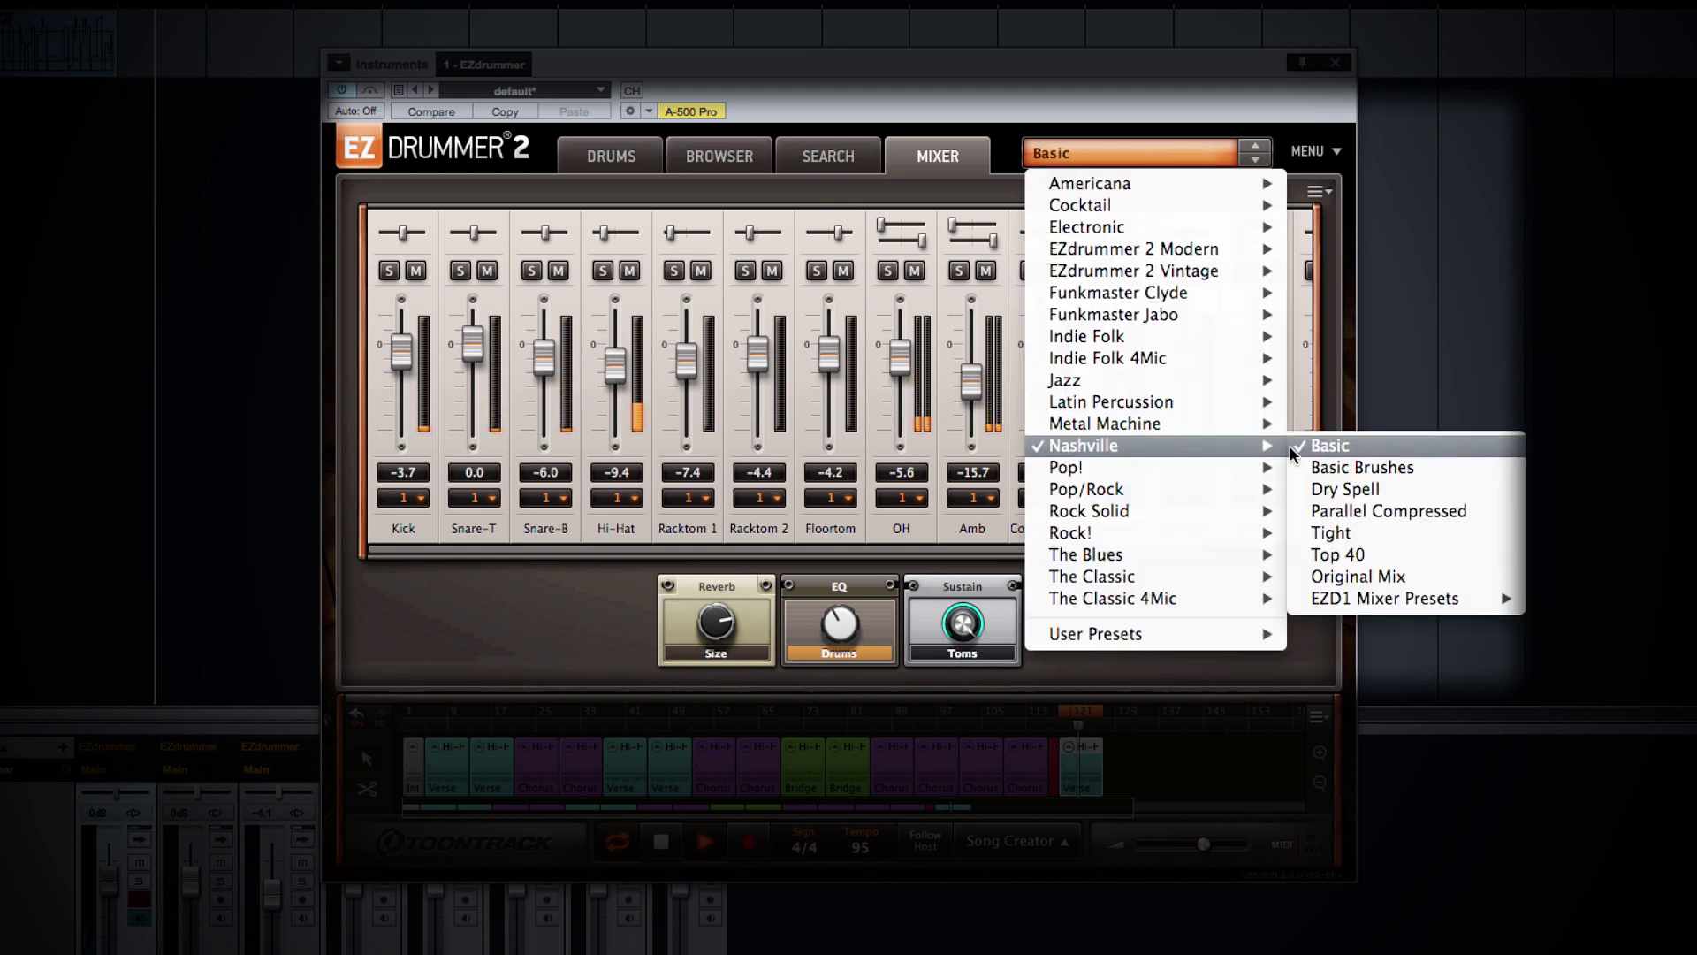
left_click(1366, 468)
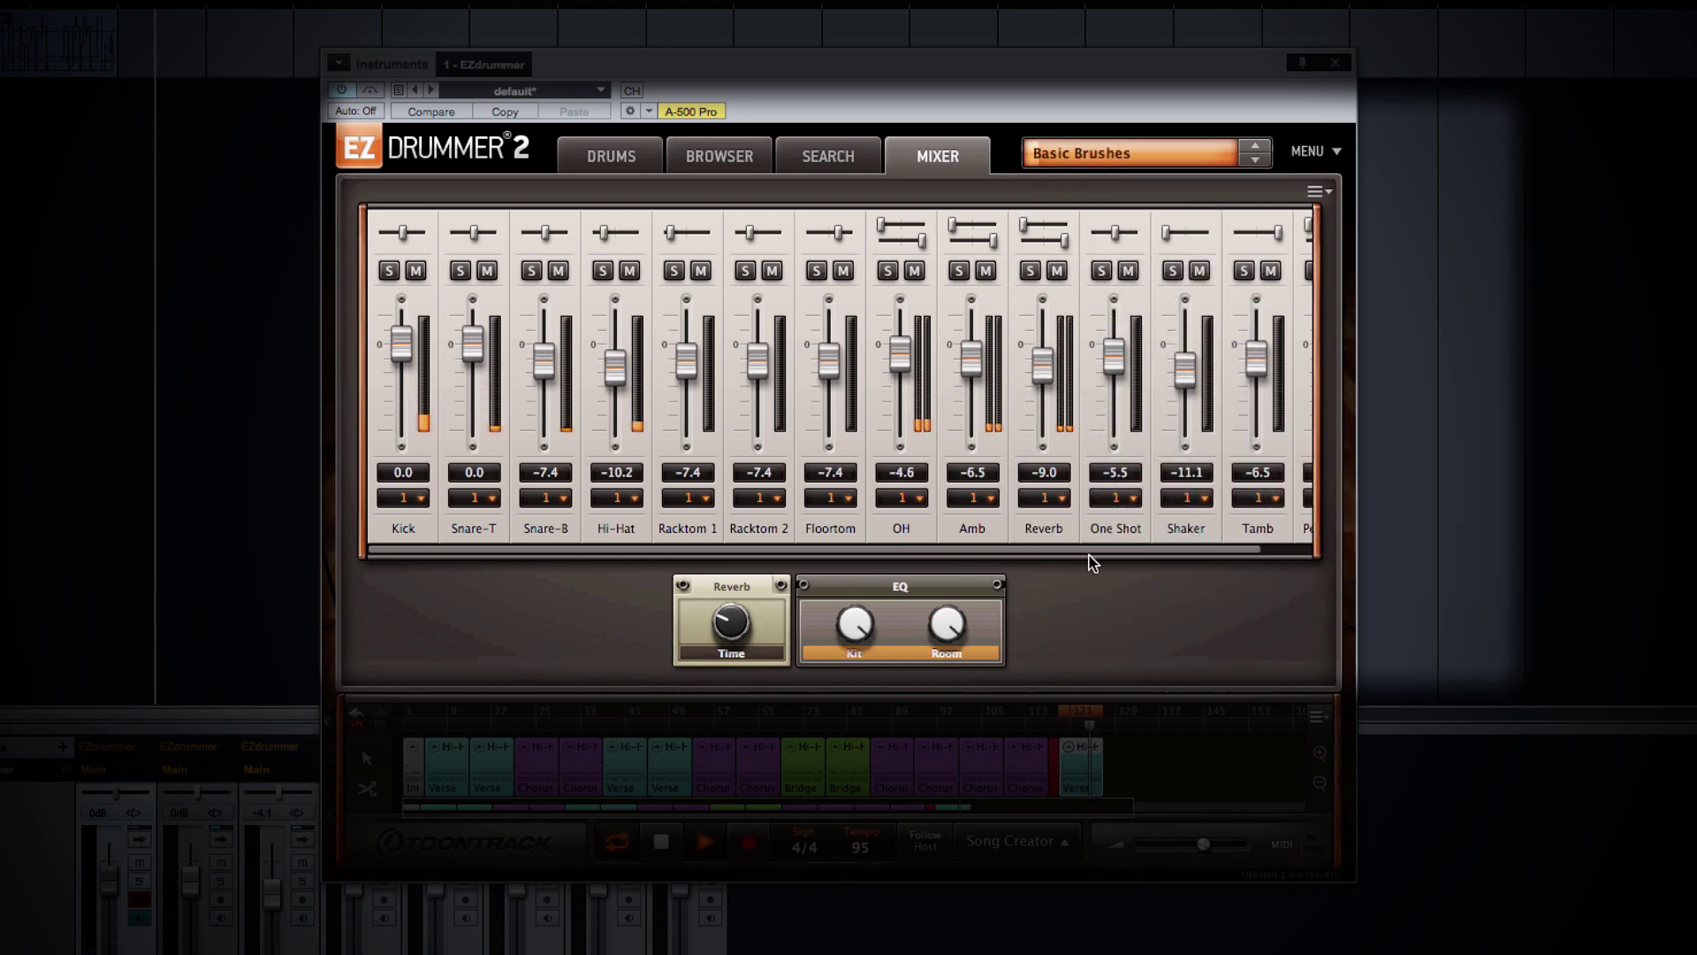
Load Nashville Parallel Compressed, check which channels its Compressor affects, and stop playback.
left_click(1107, 154)
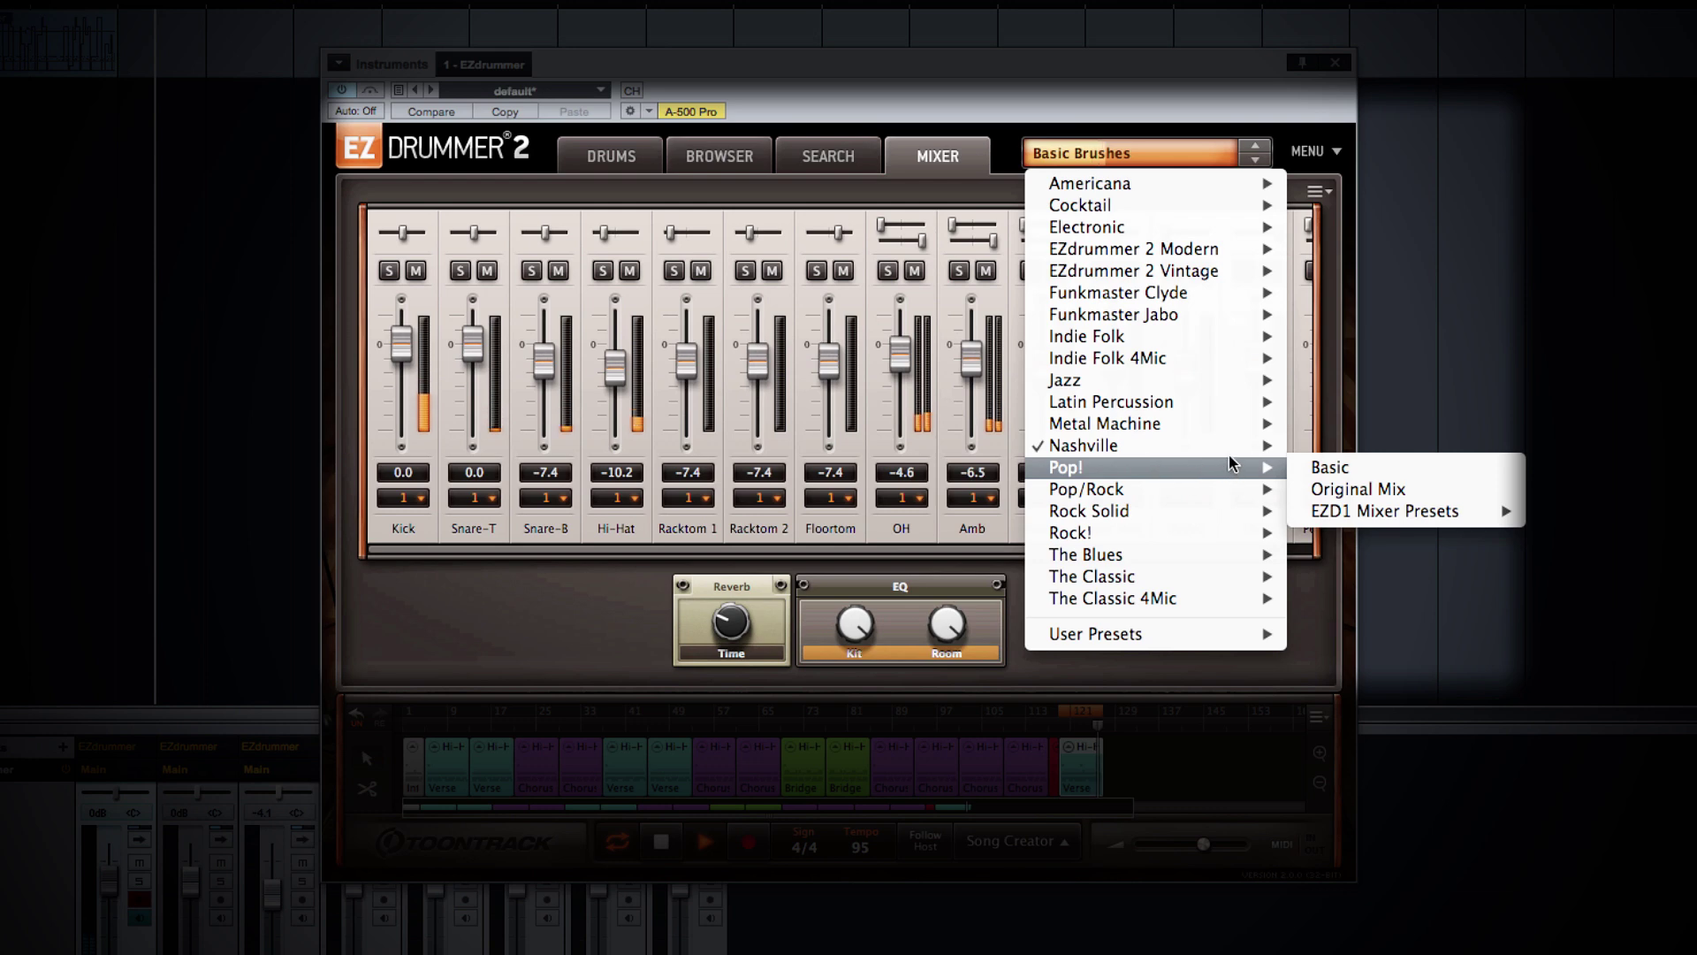
mouse_move(1255, 446)
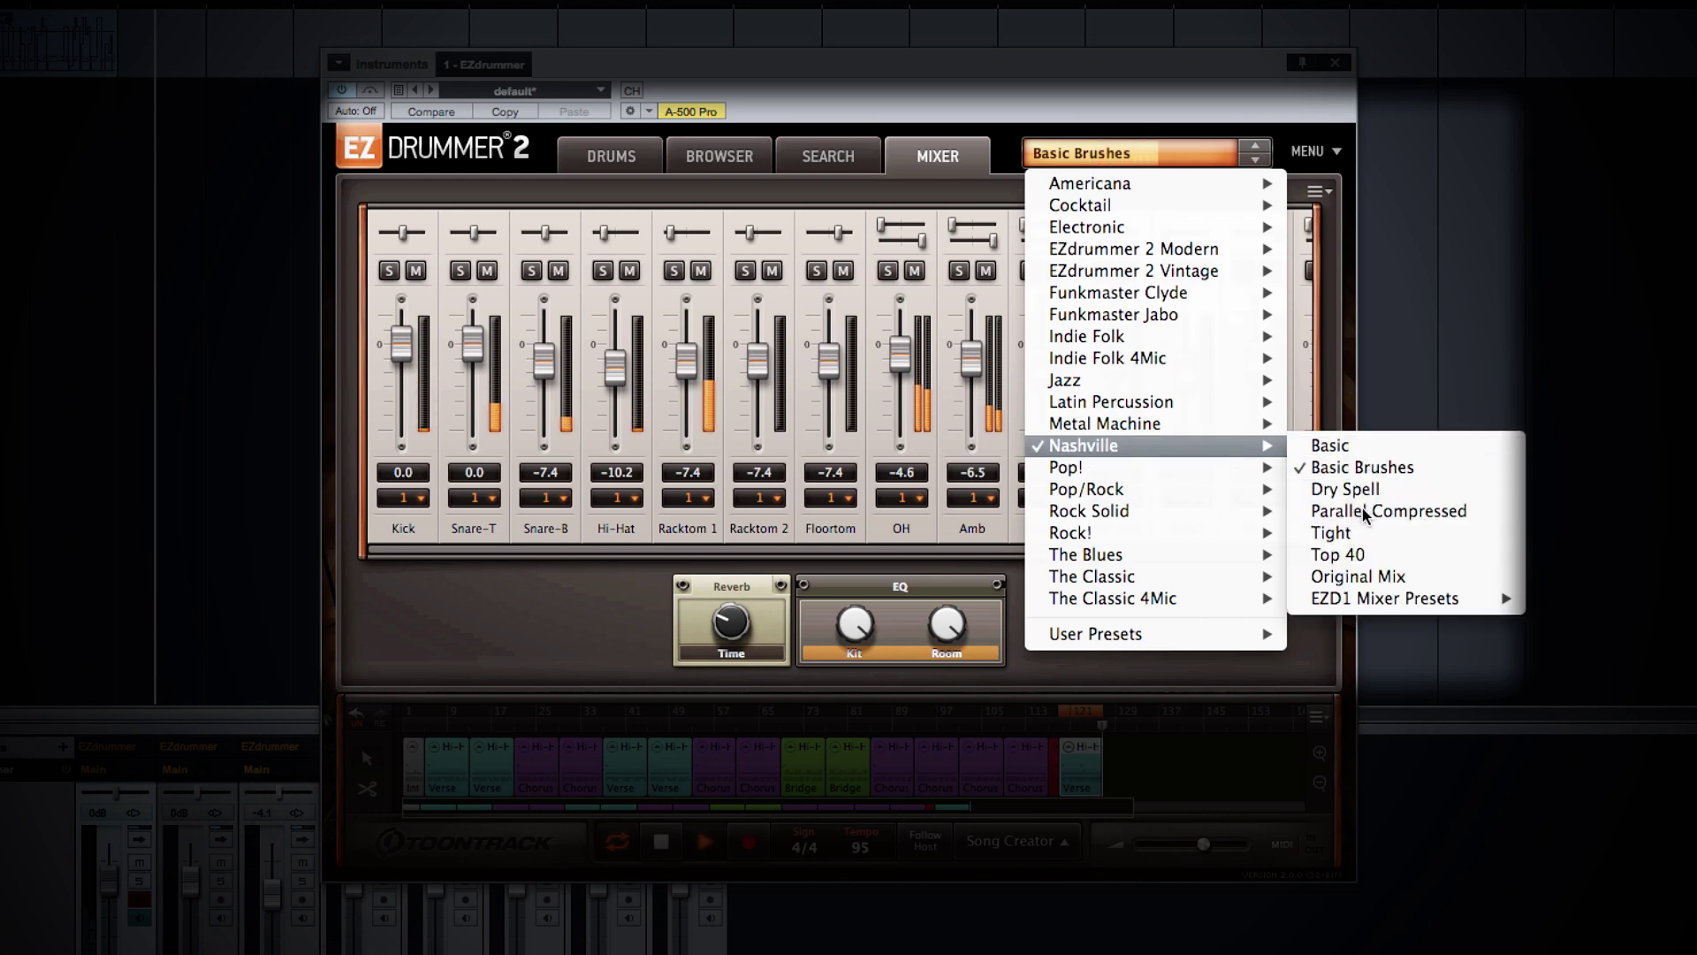
key("Escape")
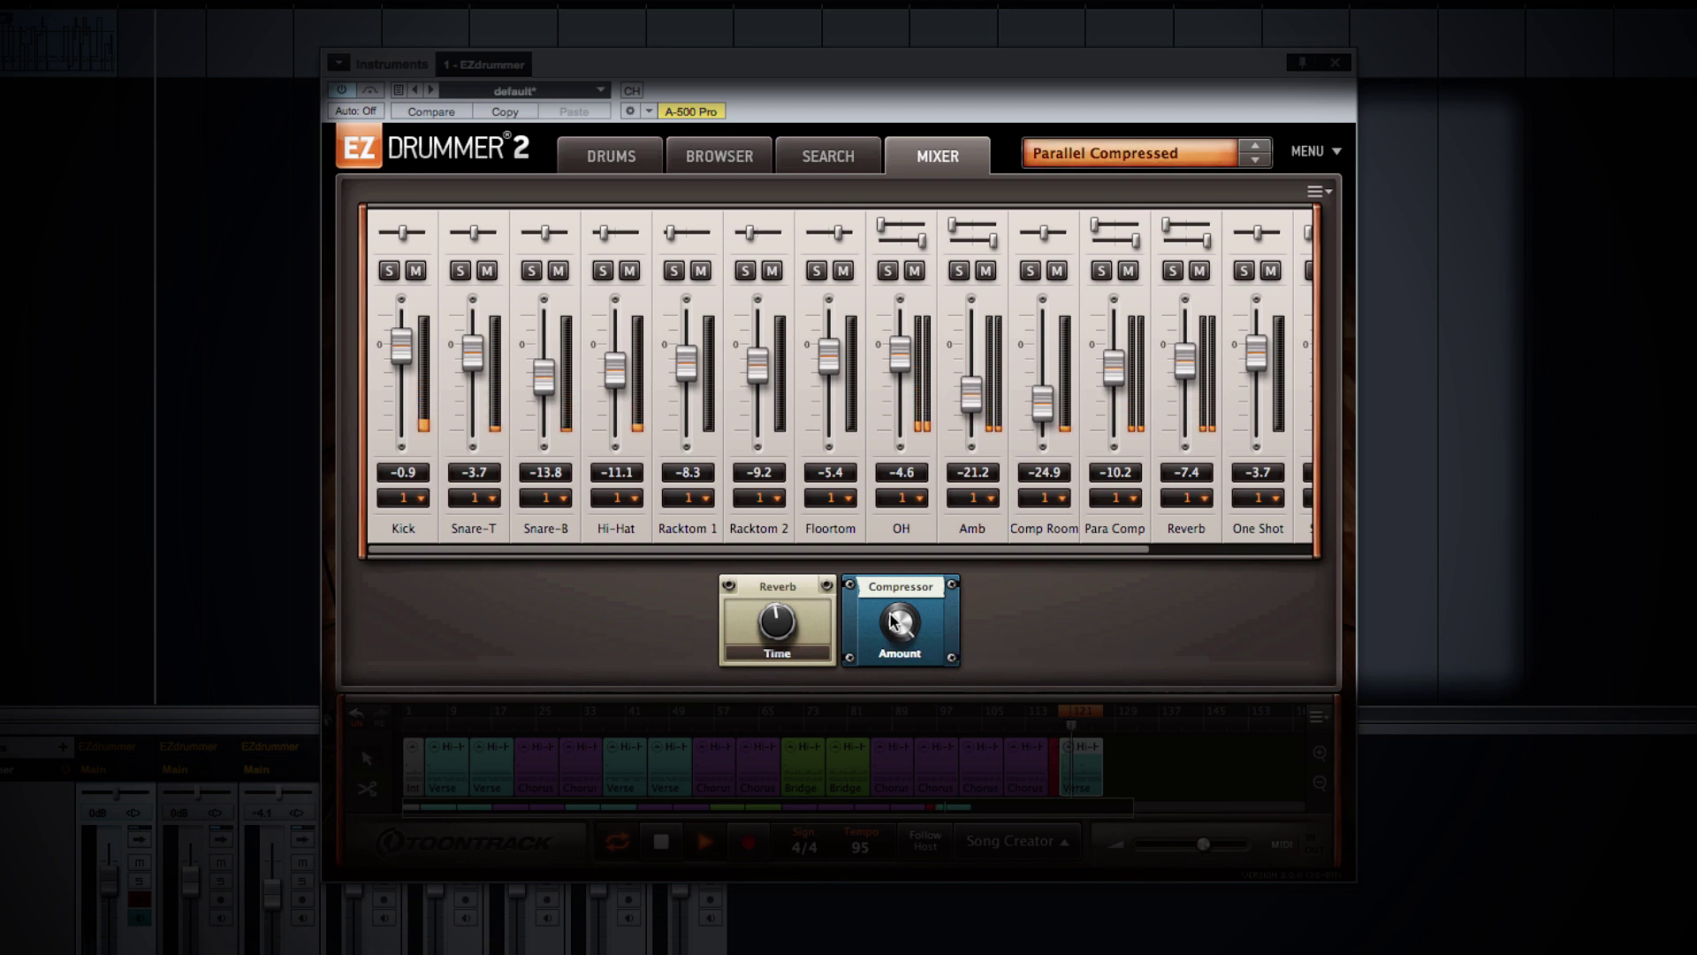
left_click(889, 617)
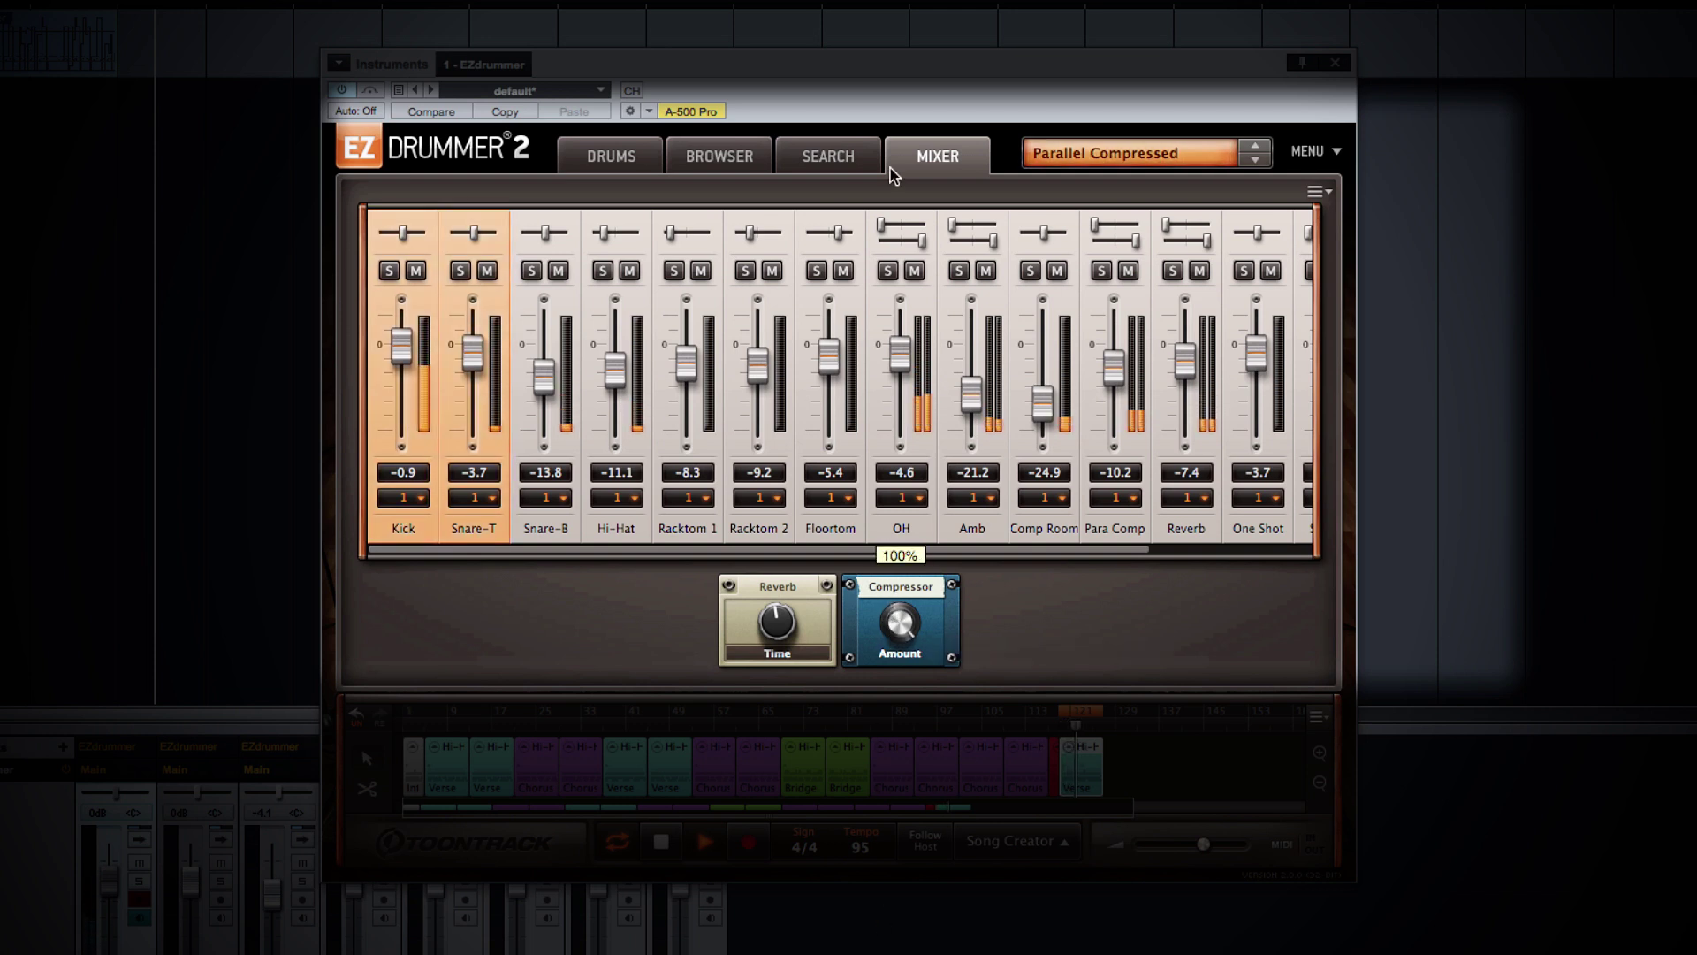
left_click(659, 849)
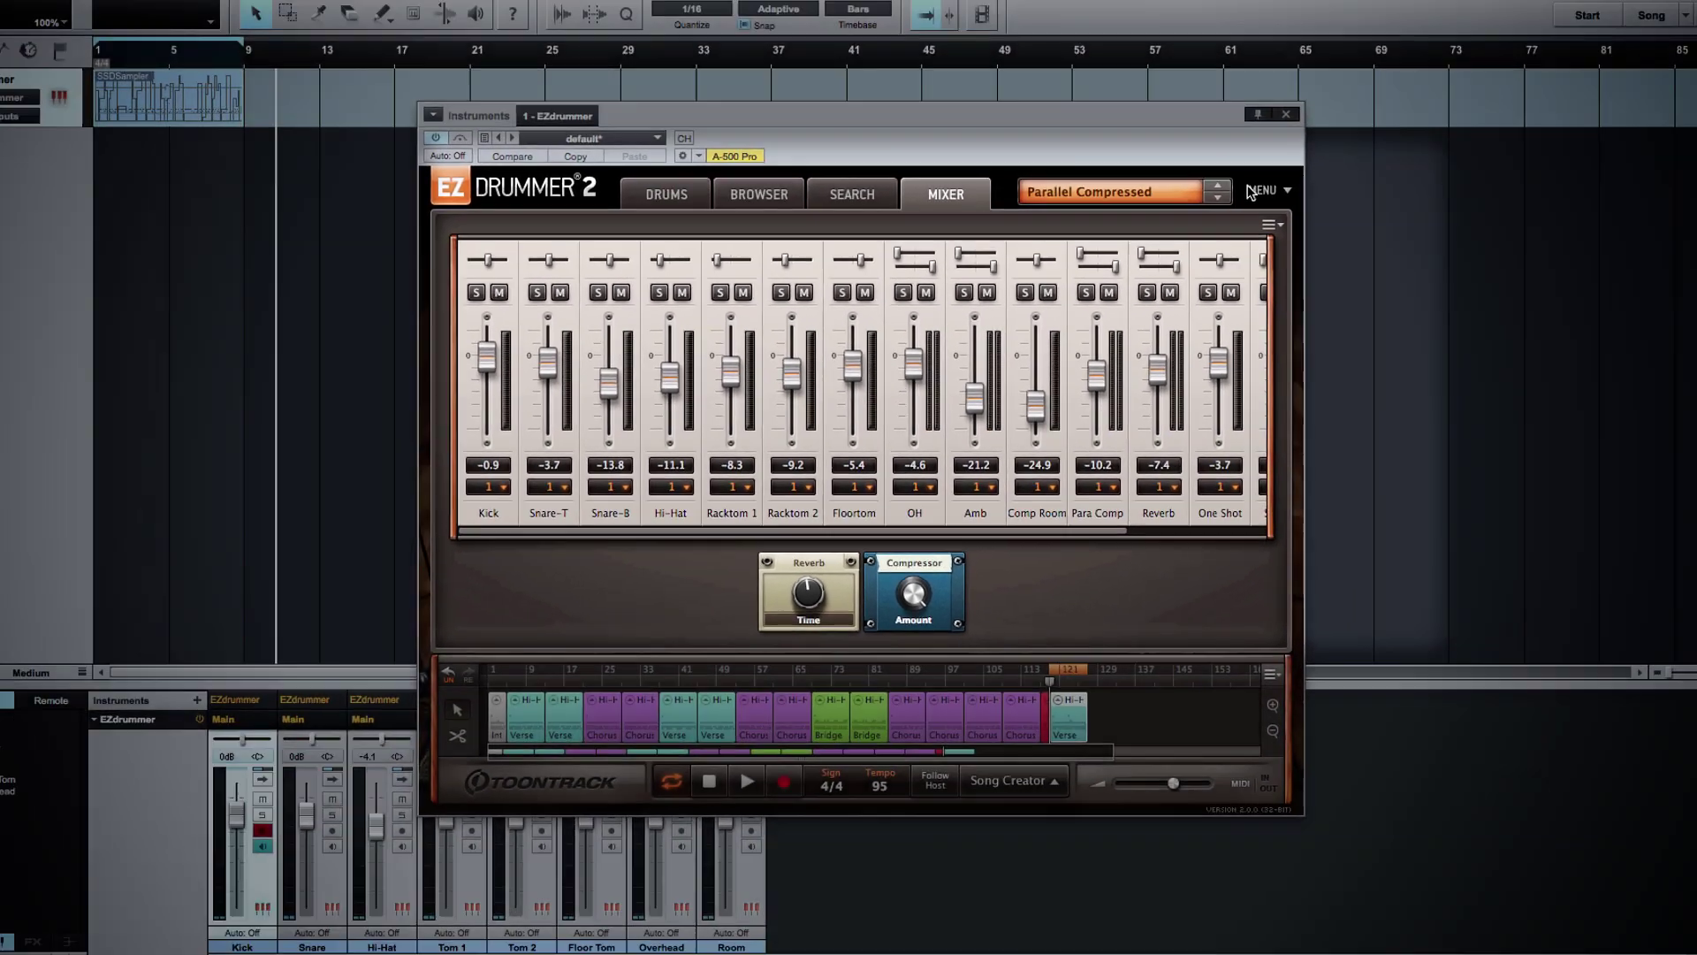
Browse the E-Drum Manufacturer and Pedal Correction options, leaving both on None.
left_click(1314, 151)
mouse_move(1273, 403)
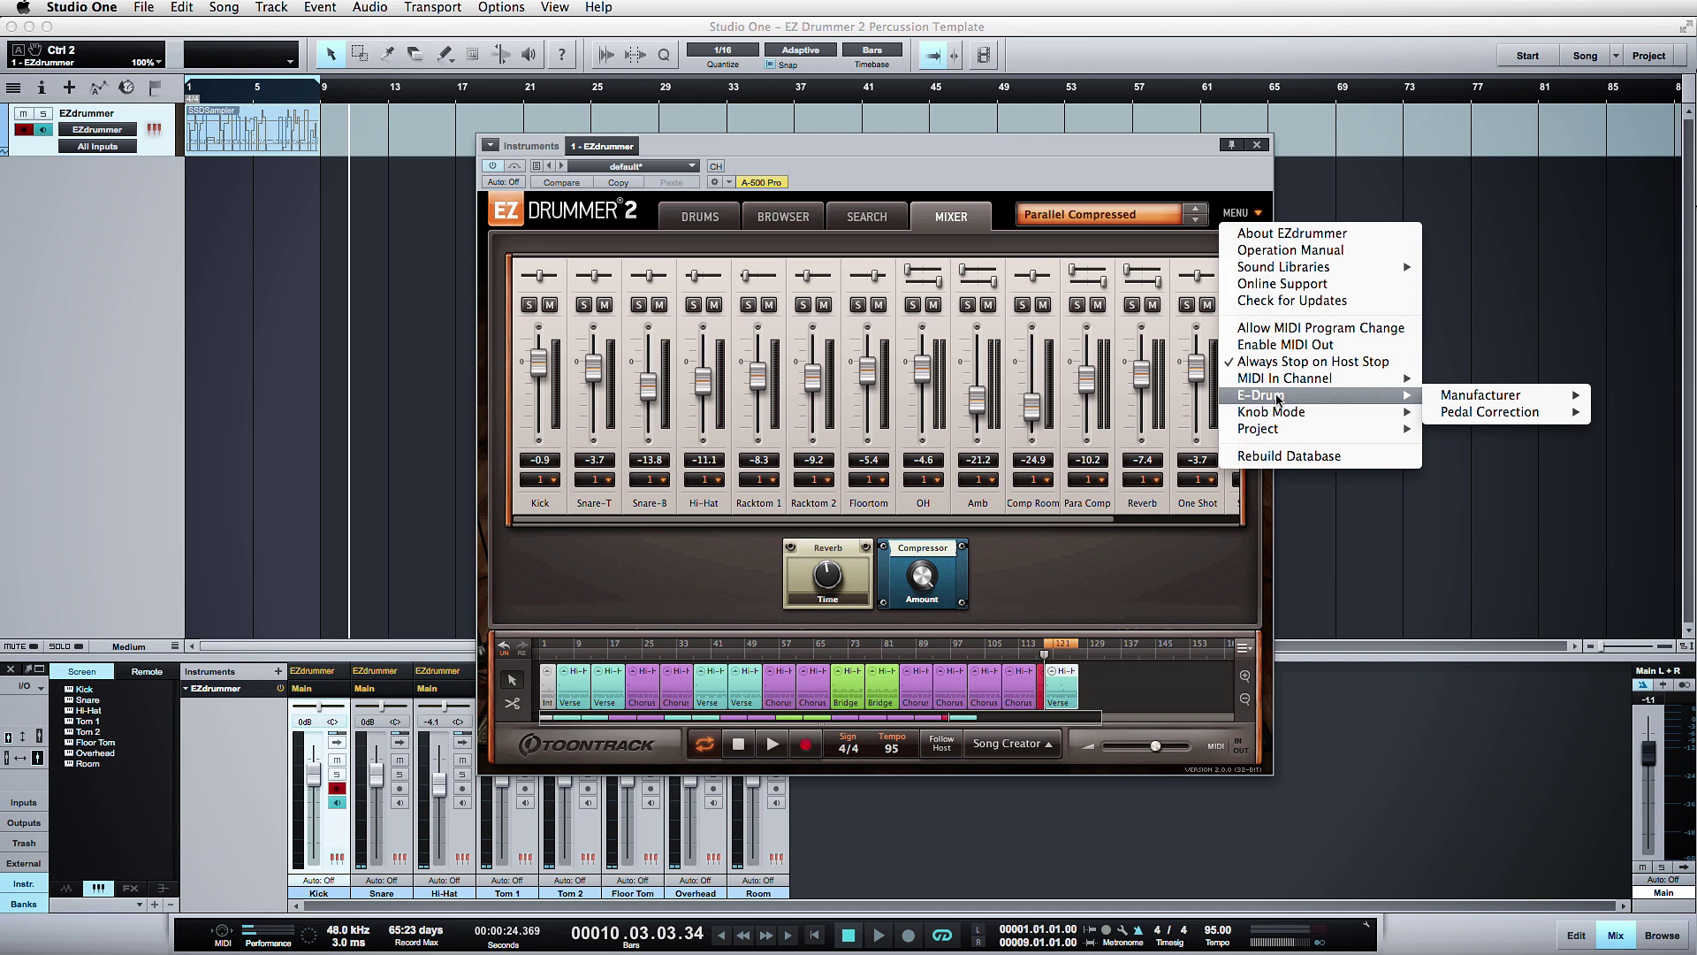
mouse_move(1492, 399)
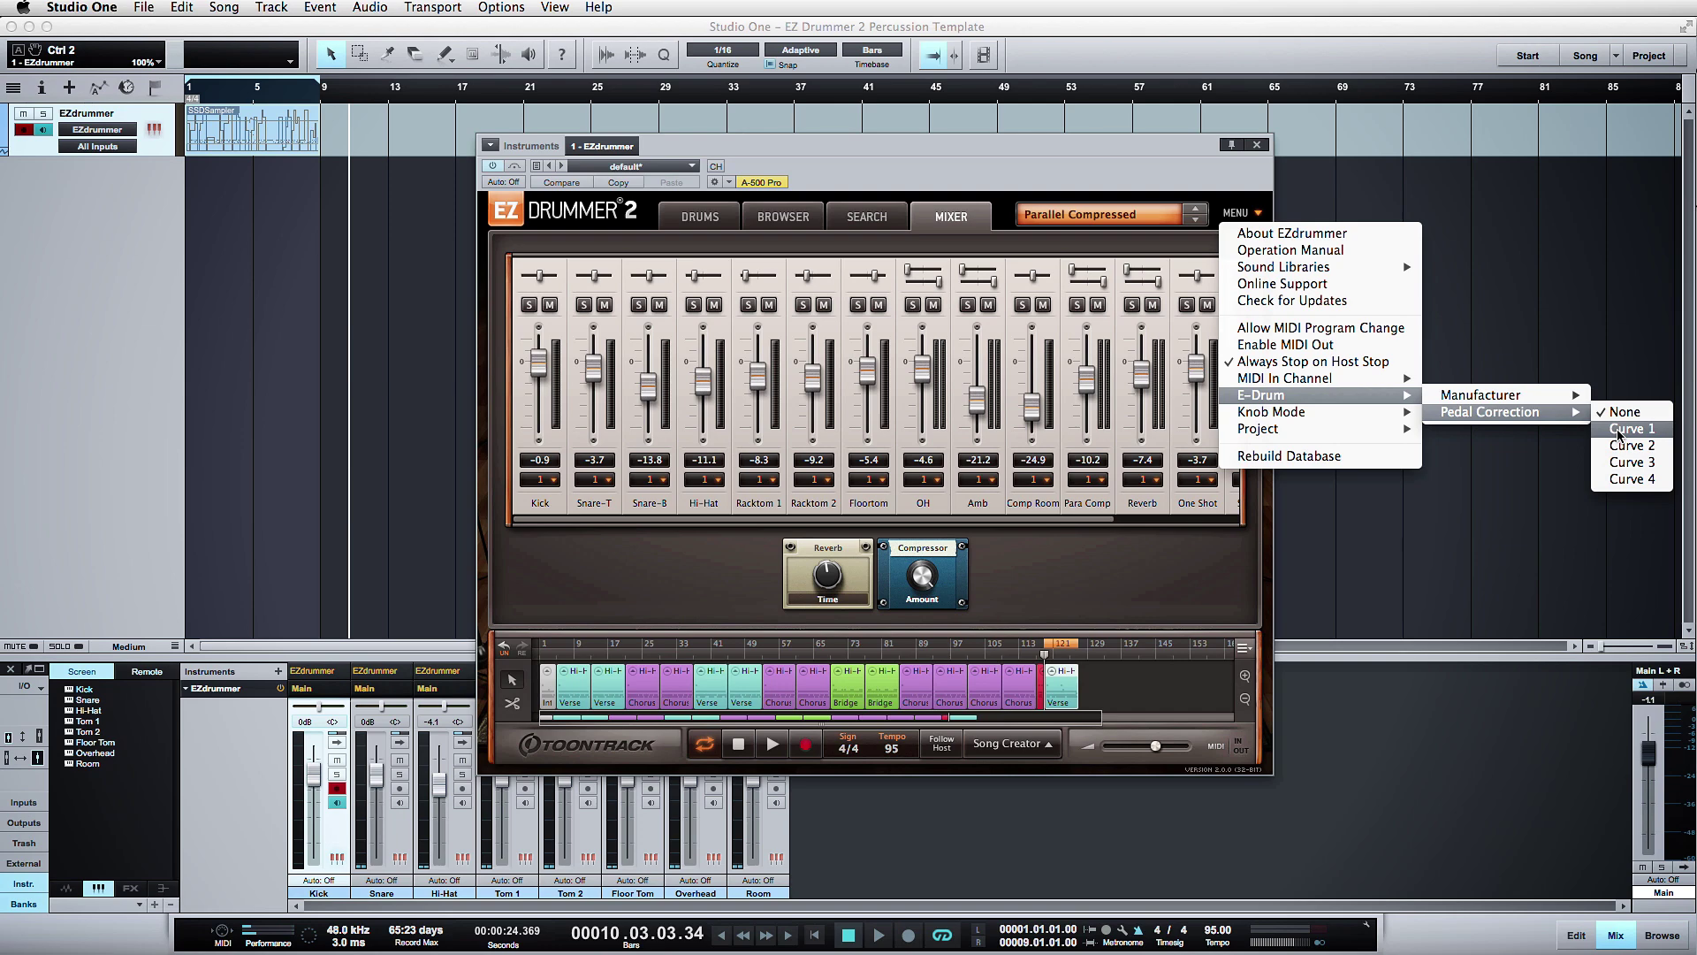
left_click(1620, 435)
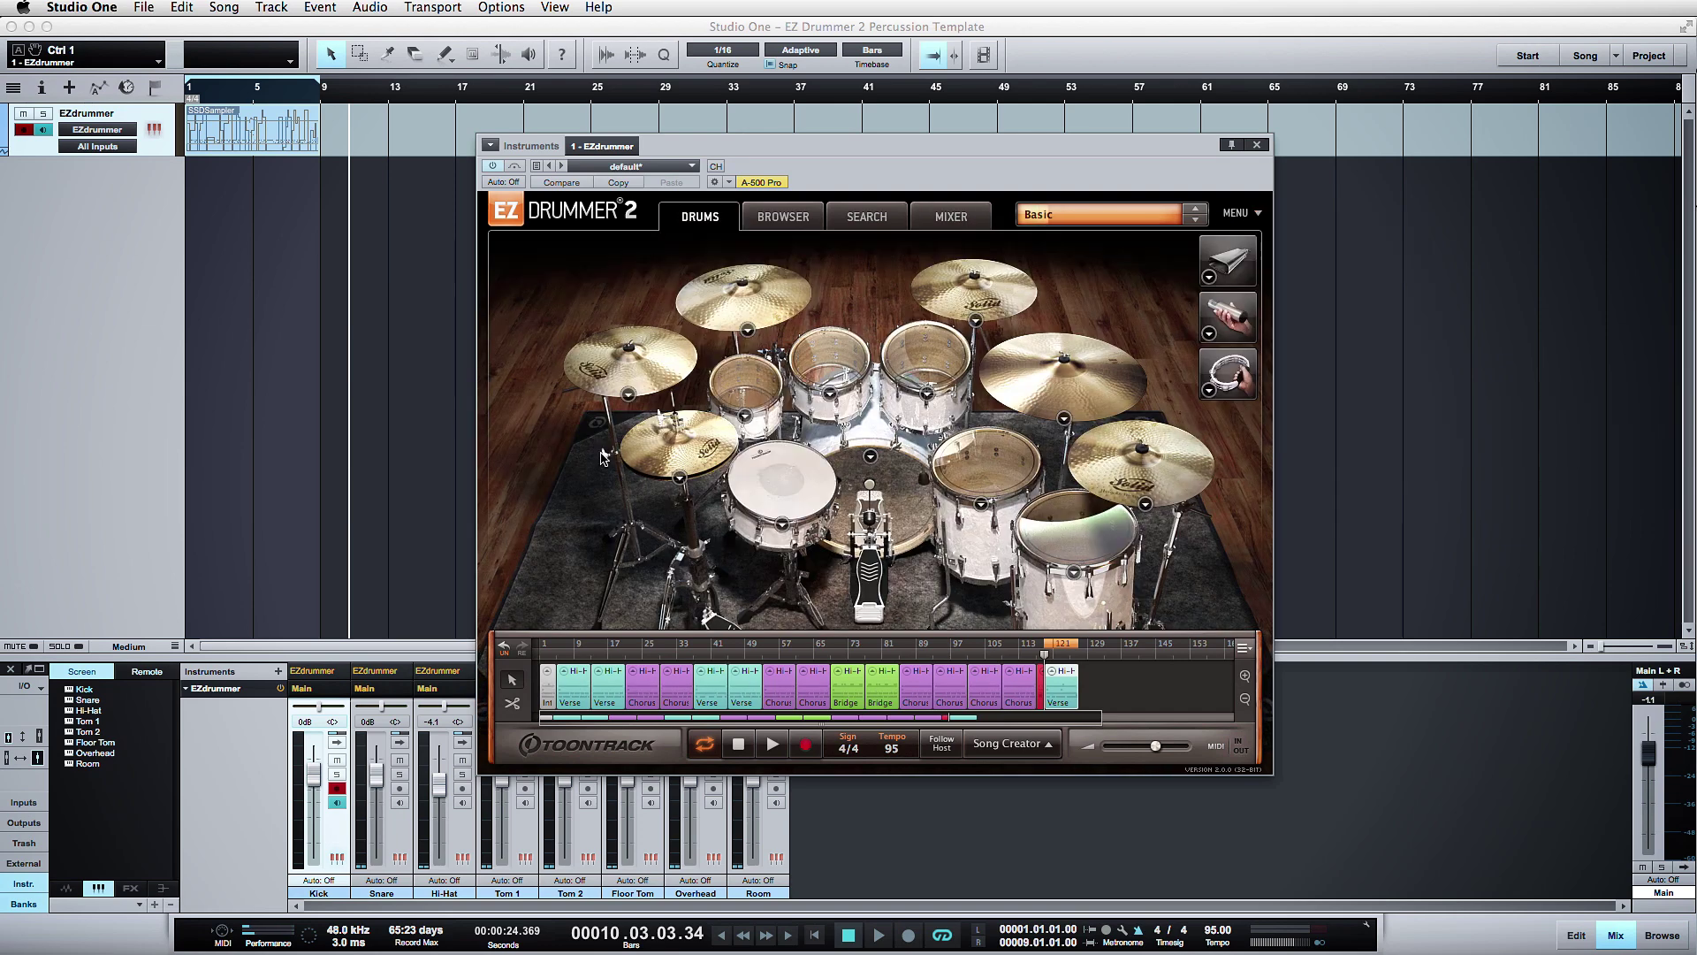